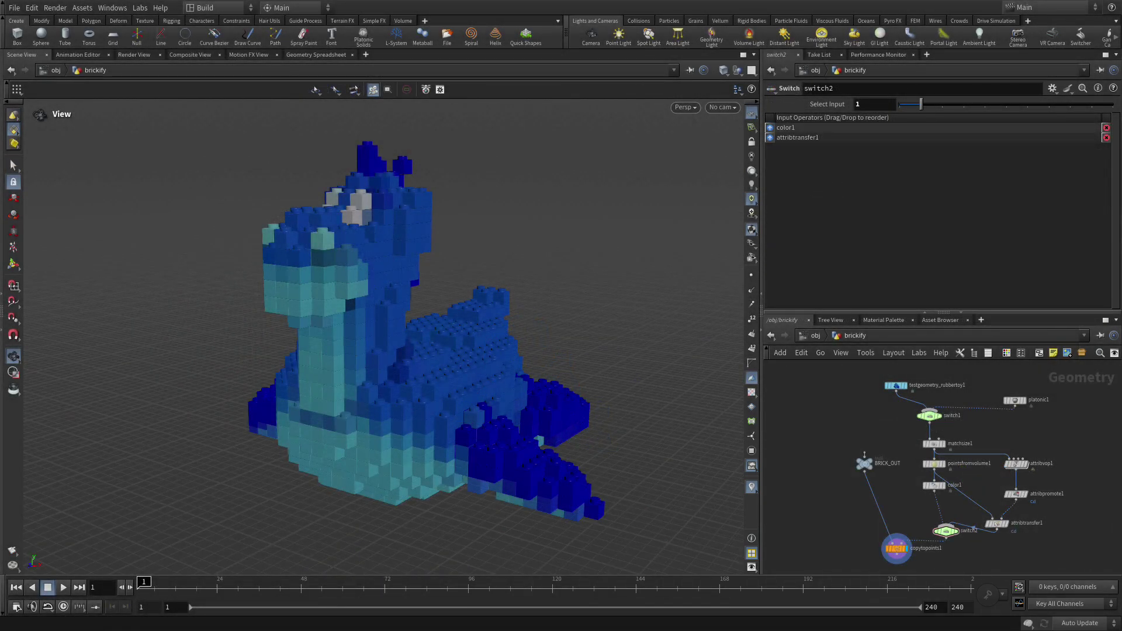
- Unhide BRICK_OUT's hidden input wire from its Inputs menu
{"action": "middle_click_drag", "start_coordinate": [891, 413], "coordinate": [867, 441]}
{"action": "left_click", "coordinate": [850, 495]}
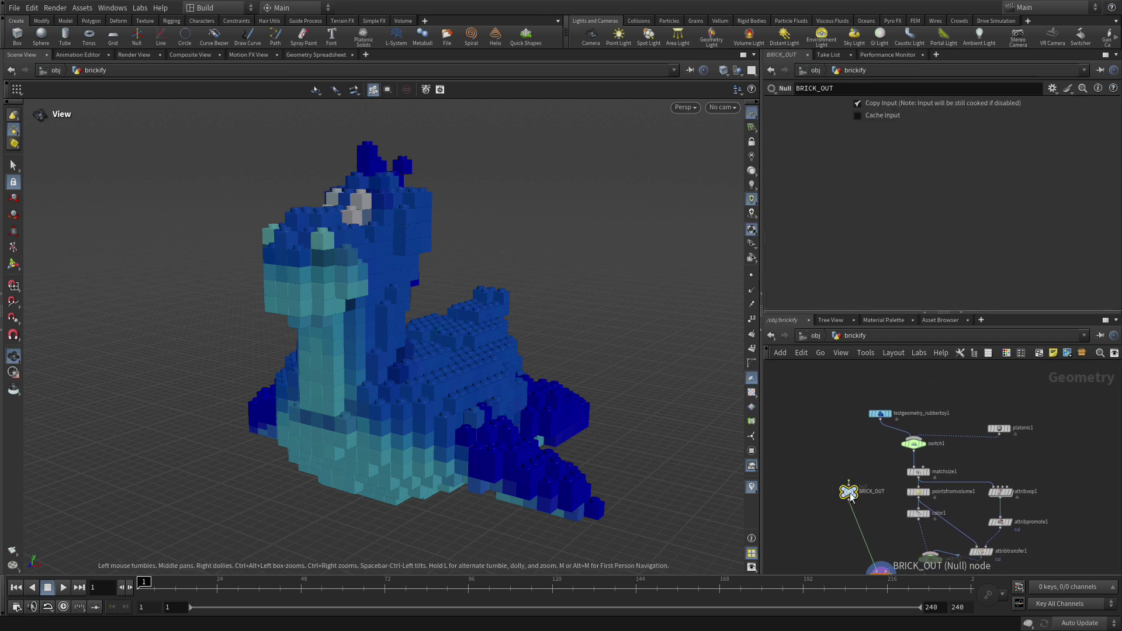
{"action": "right_click", "coordinate": [850, 496]}
{"action": "mouse_move", "coordinate": [913, 552]}
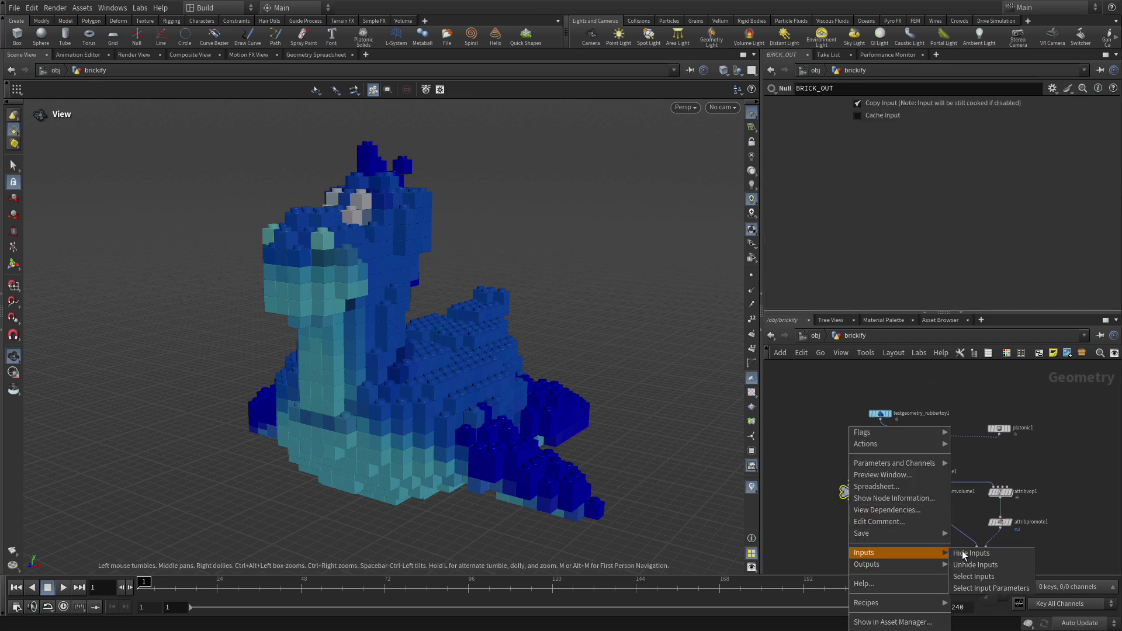
{"action": "left_click", "coordinate": [990, 565]}
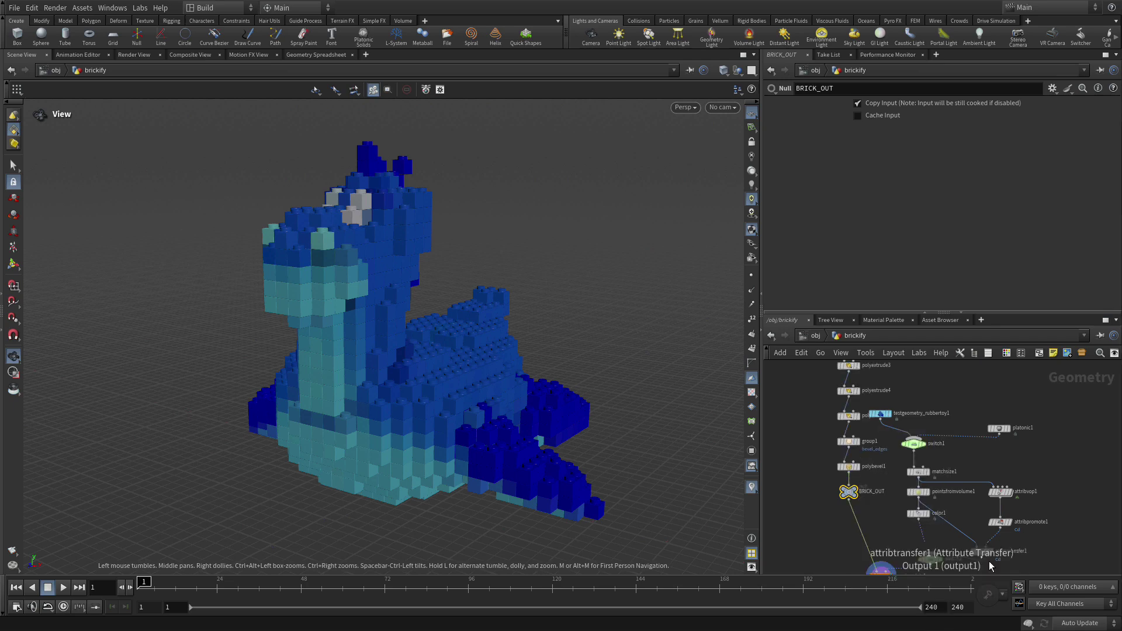
- Move platonic1 off to the top right and box-select the brick-building nodes
{"action": "scroll", "coordinate": [1031, 473], "scroll_direction": "down", "scroll_amount": 2}
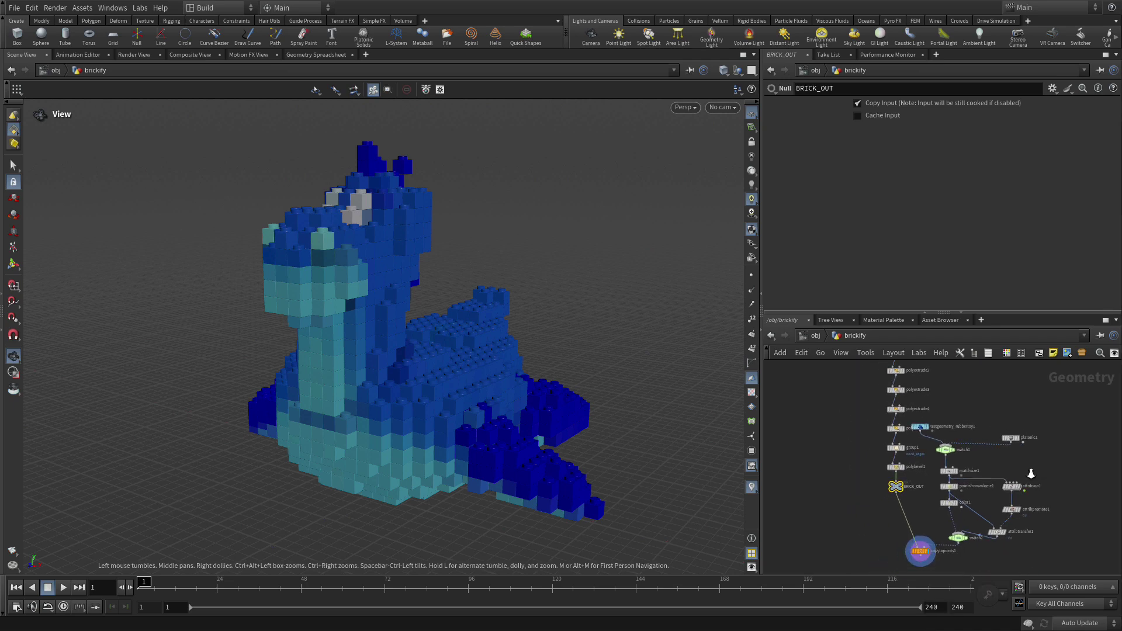
{"action": "middle_click_drag", "start_coordinate": [1031, 473], "coordinate": [975, 531]}
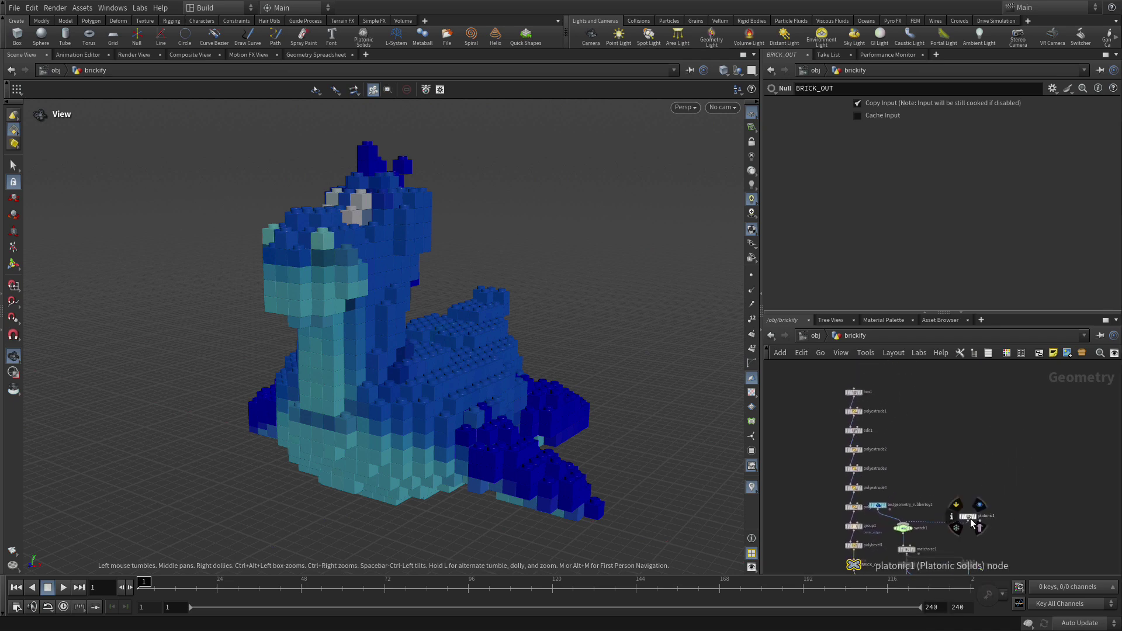
{"action": "left_click_drag", "start_coordinate": [972, 522], "coordinate": [1056, 411]}
{"action": "middle_click_drag", "start_coordinate": [1025, 495], "coordinate": [966, 450]}
{"action": "scroll", "coordinate": [1022, 461], "scroll_direction": "down", "scroll_amount": 2}
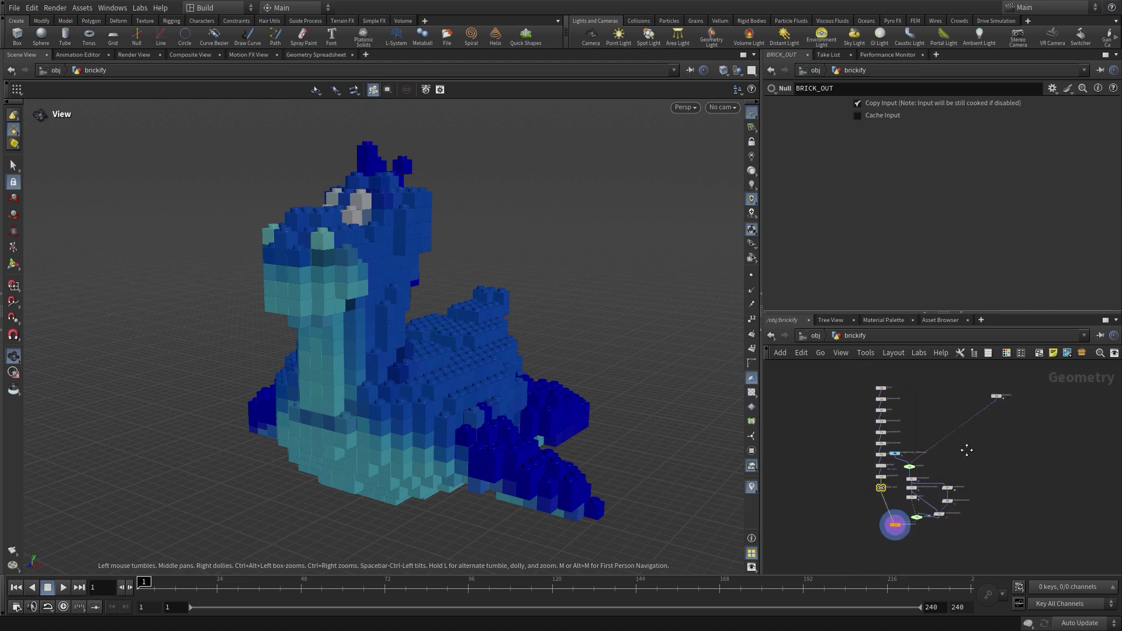
{"action": "left_click_drag", "start_coordinate": [1000, 399], "coordinate": [989, 412]}
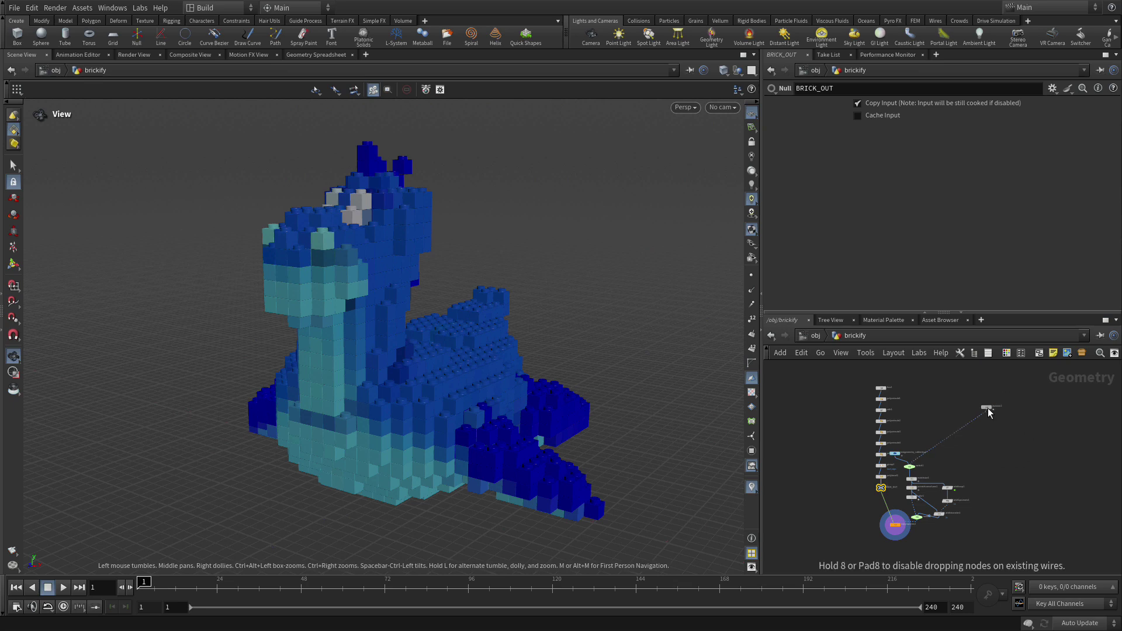
{"action": "left_click_drag", "start_coordinate": [858, 382], "coordinate": [967, 548]}
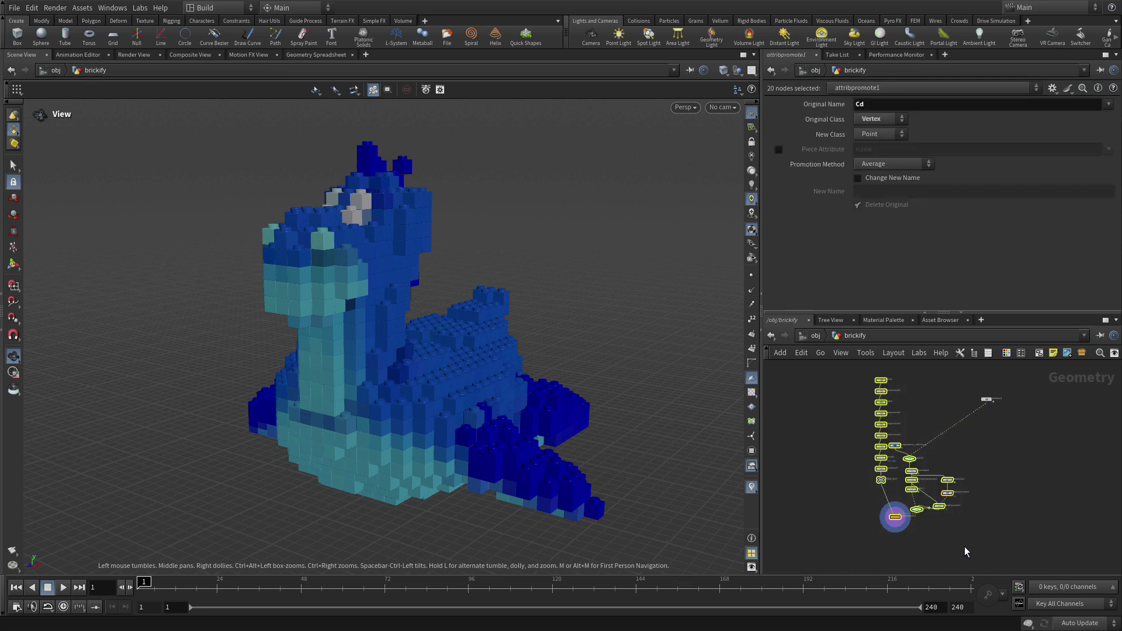
- Start a new digital asset from the selection labelled brickify, without namespace or version
{"action": "left_click", "coordinate": [83, 8]}
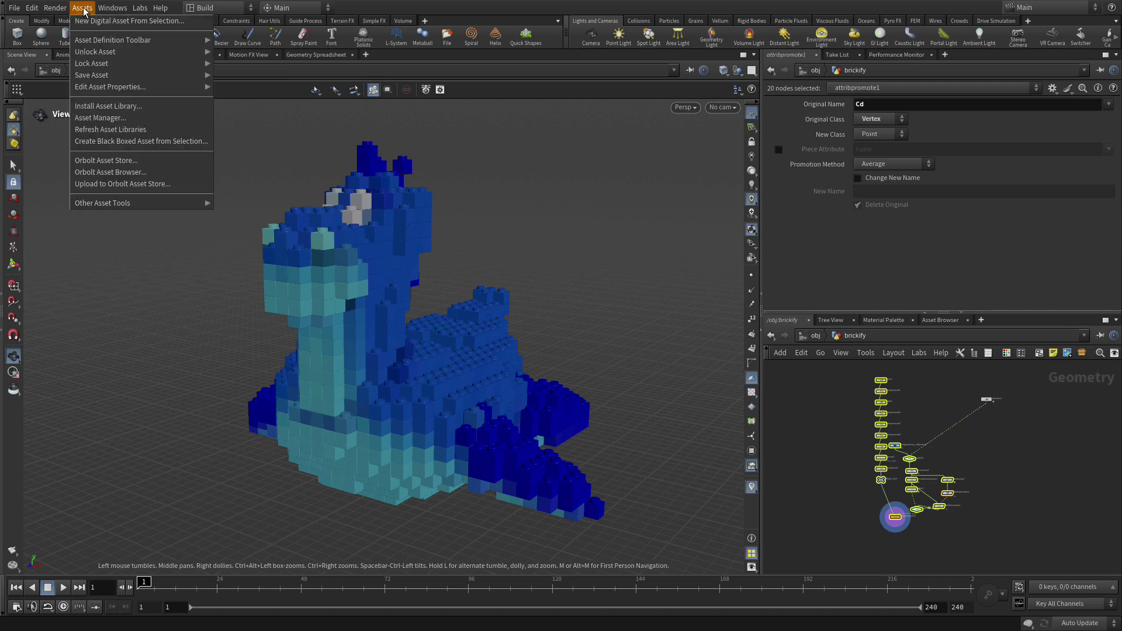
{"action": "left_click", "coordinate": [117, 21]}
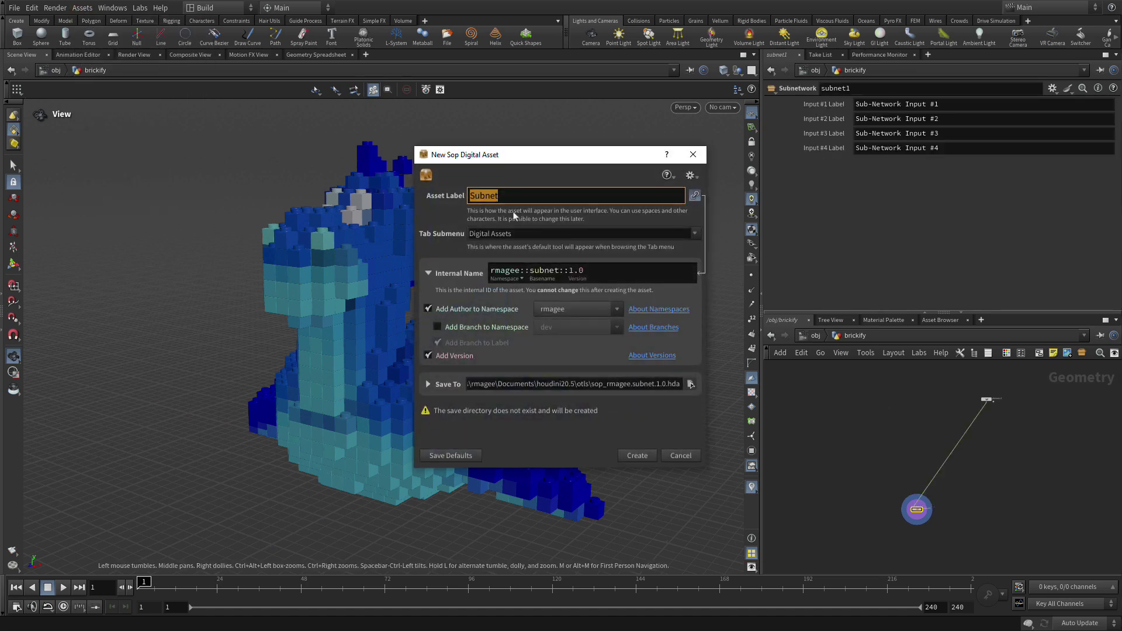
{"action": "type", "text": "brick"}
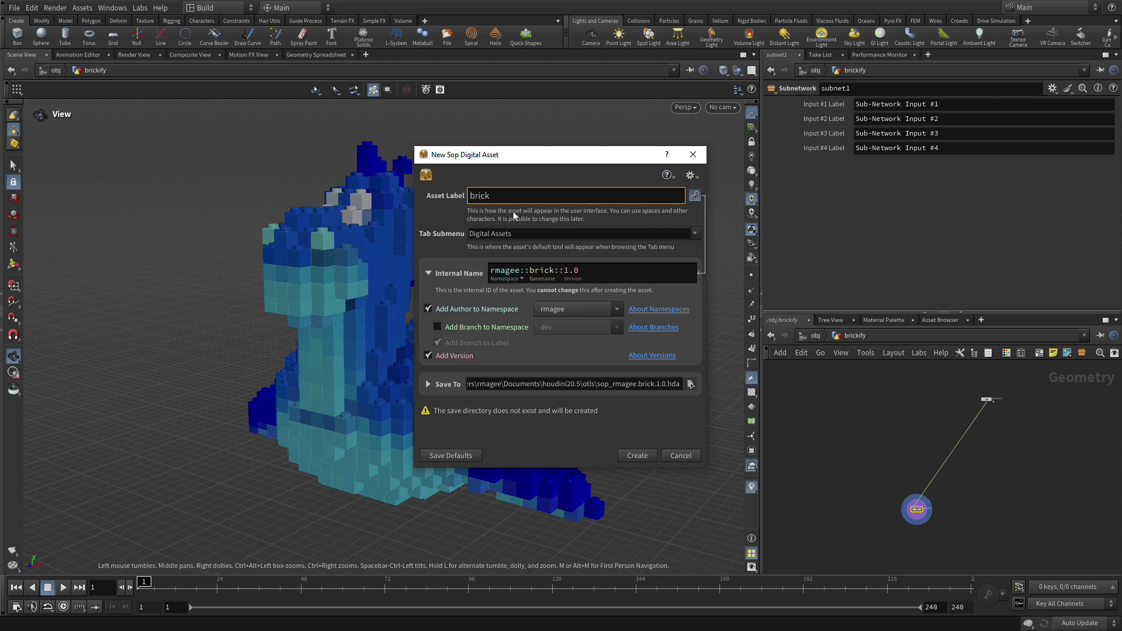
{"action": "type", "text": "ify"}
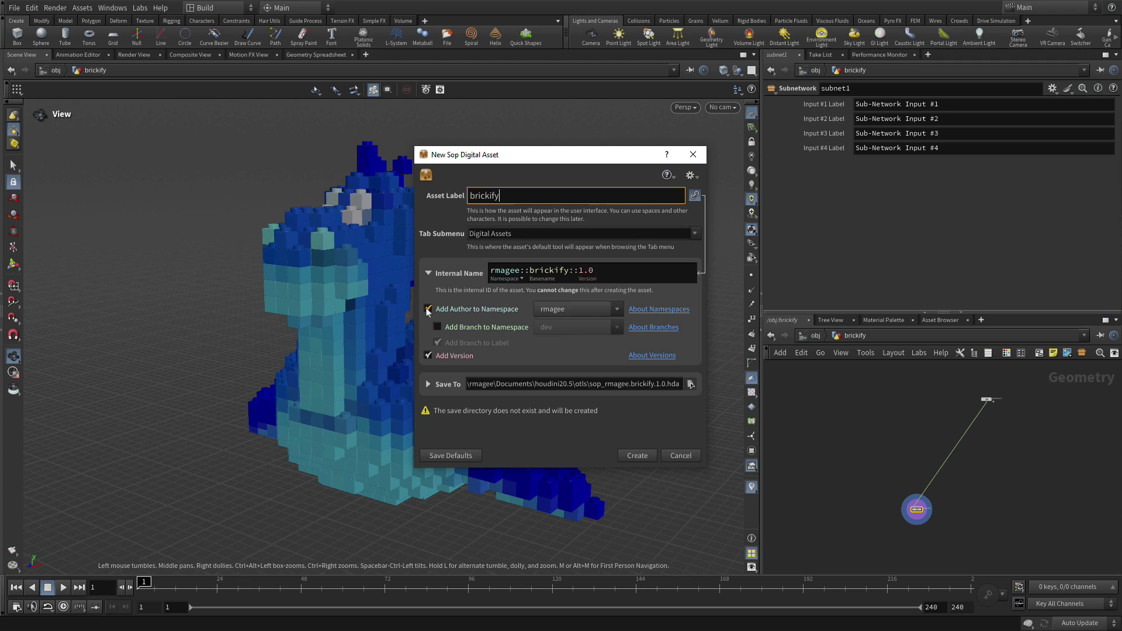
{"action": "left_click", "coordinate": [428, 309]}
{"action": "left_click", "coordinate": [428, 356]}
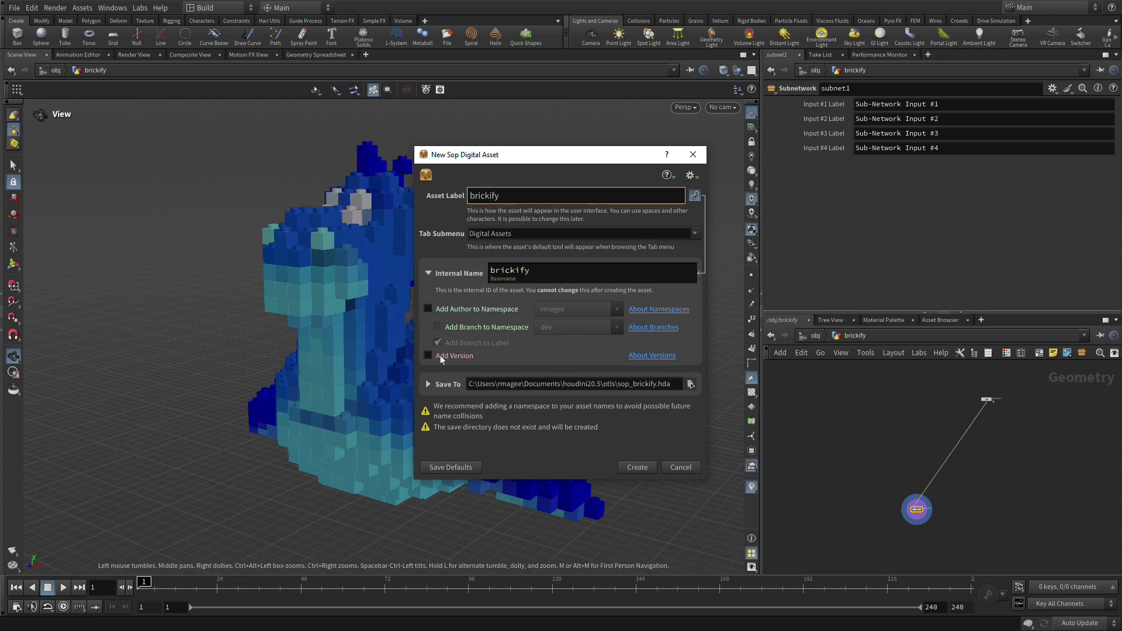
- Drop the type category from the file name and save into the $HIP/hda folder
{"action": "left_click", "coordinate": [428, 383]}
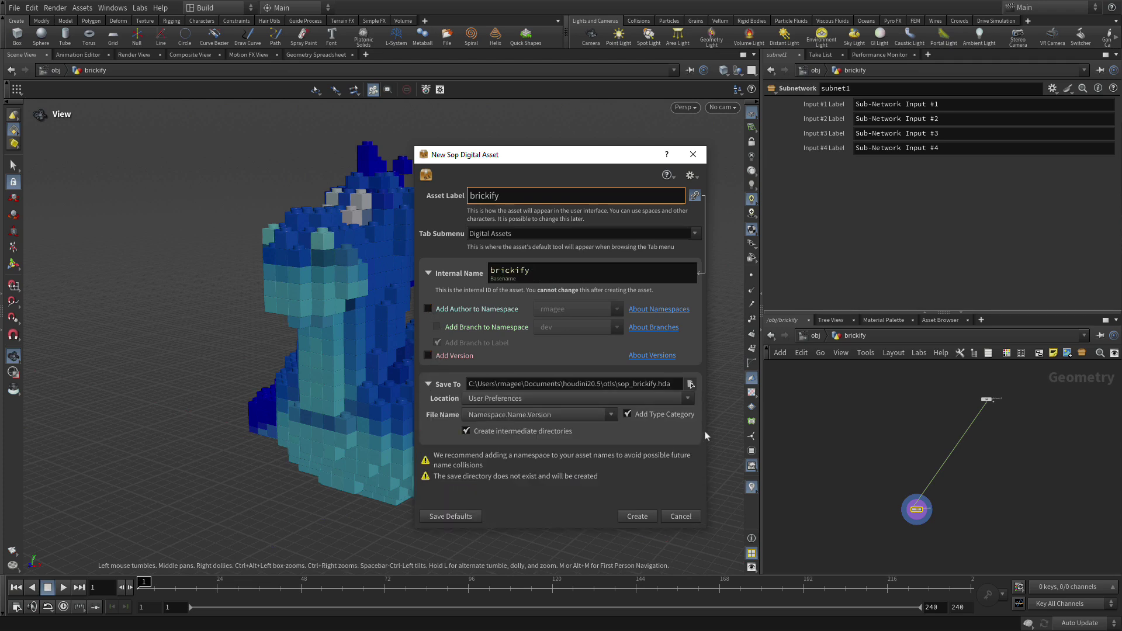
{"action": "left_click", "coordinate": [658, 416]}
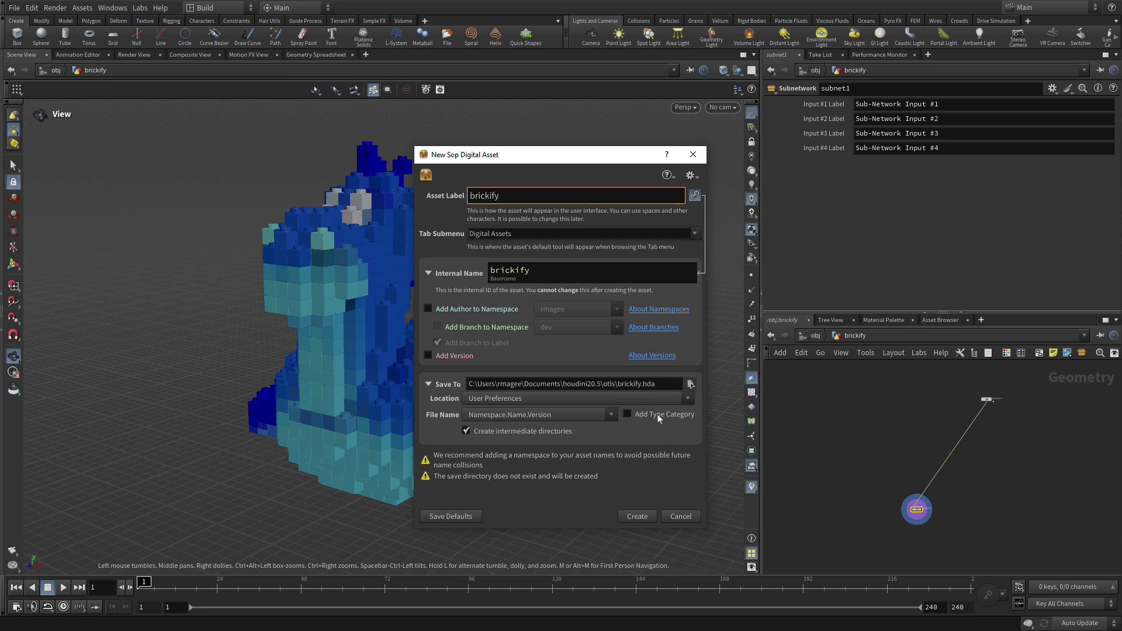
{"action": "left_click", "coordinate": [691, 384]}
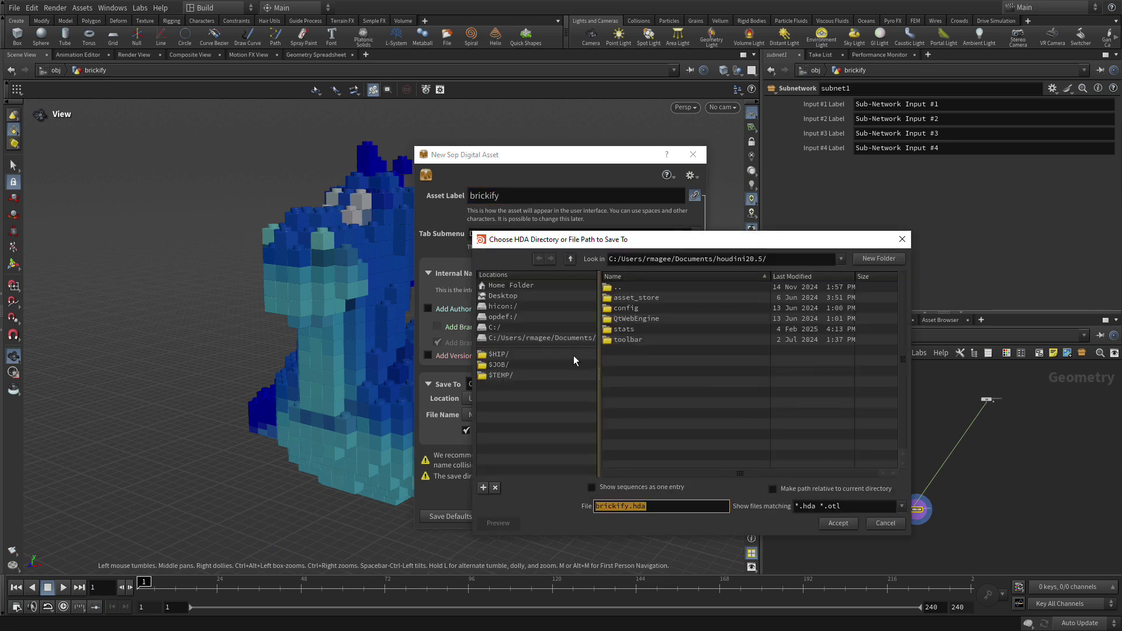
{"action": "left_click", "coordinate": [518, 355]}
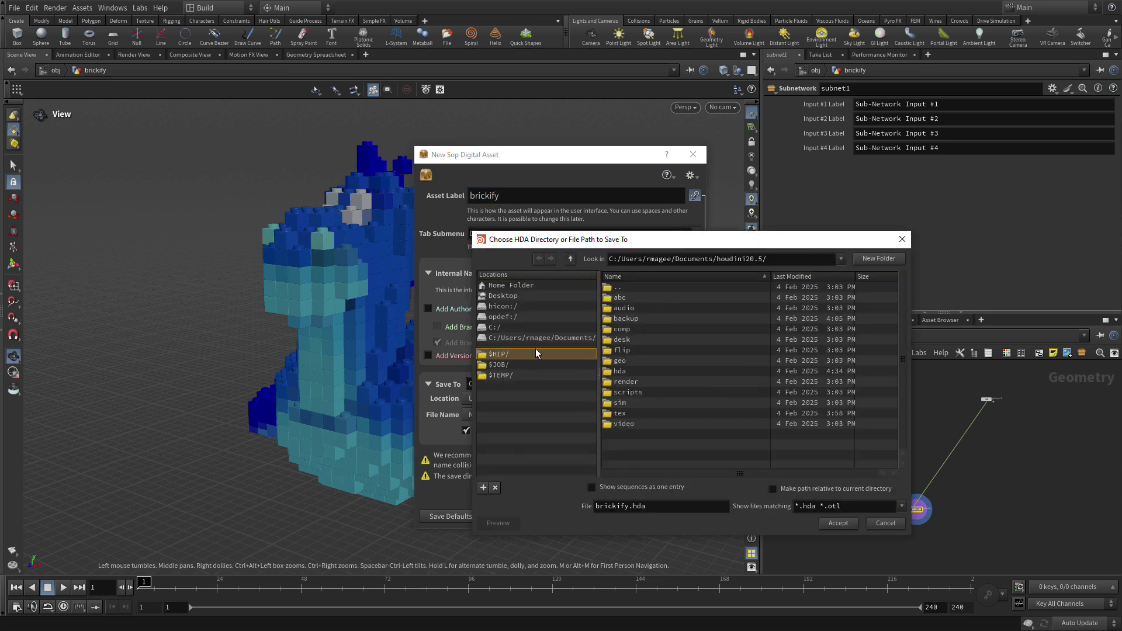
{"action": "double_click", "coordinate": [630, 369]}
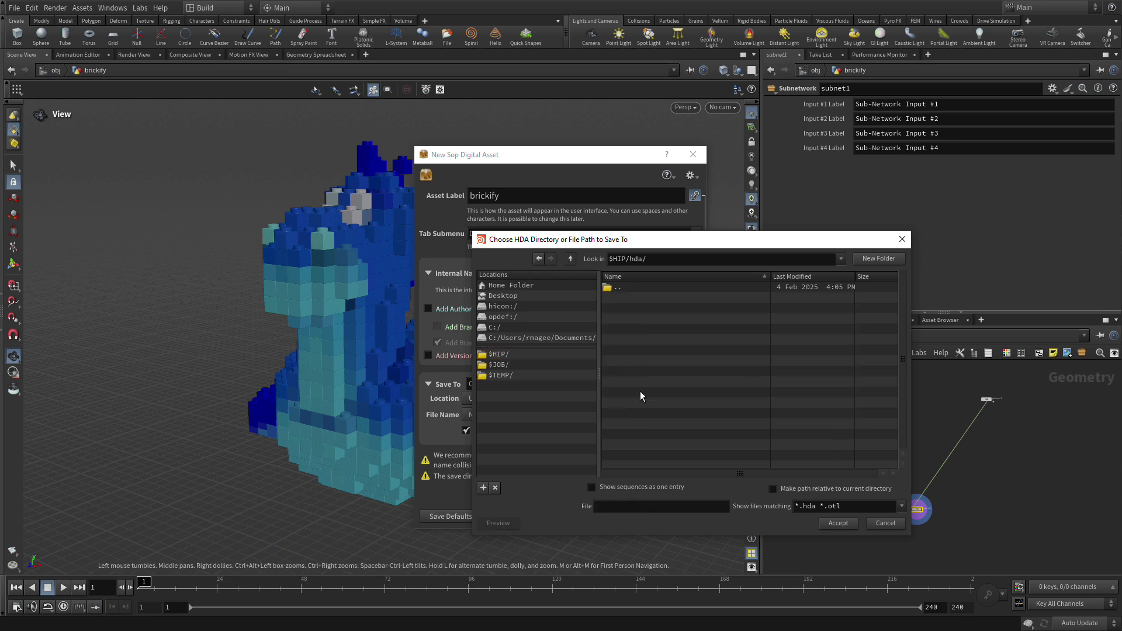
{"action": "left_click", "coordinate": [829, 525]}
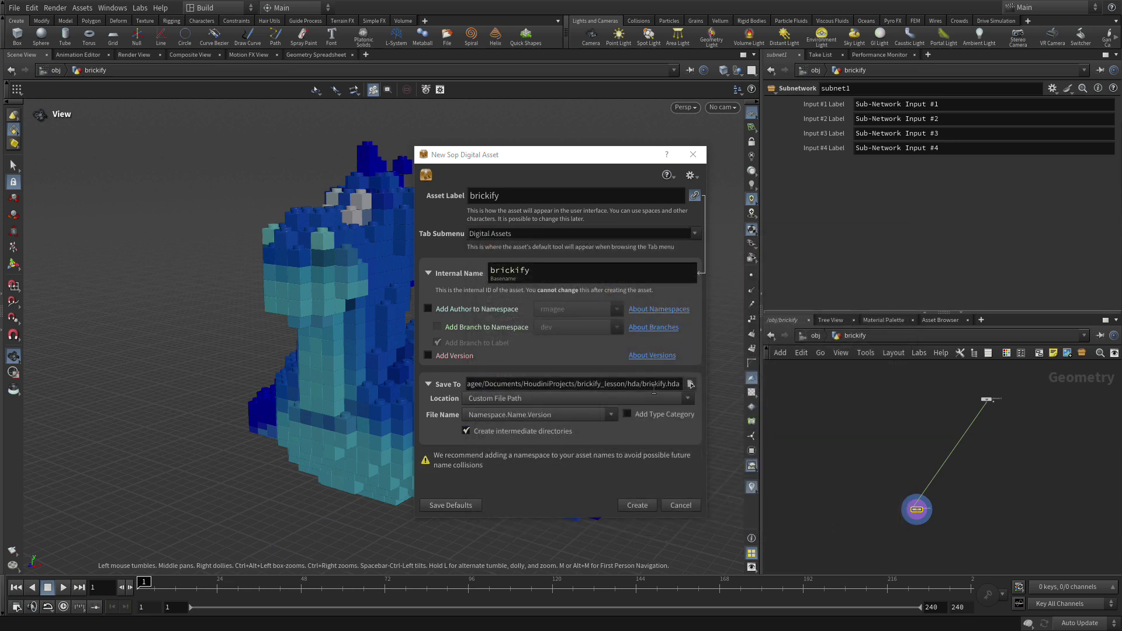
- Create the brickify asset, set Minimum Inputs to 0 on the Basic tab, and apply
{"action": "left_click", "coordinate": [635, 506]}
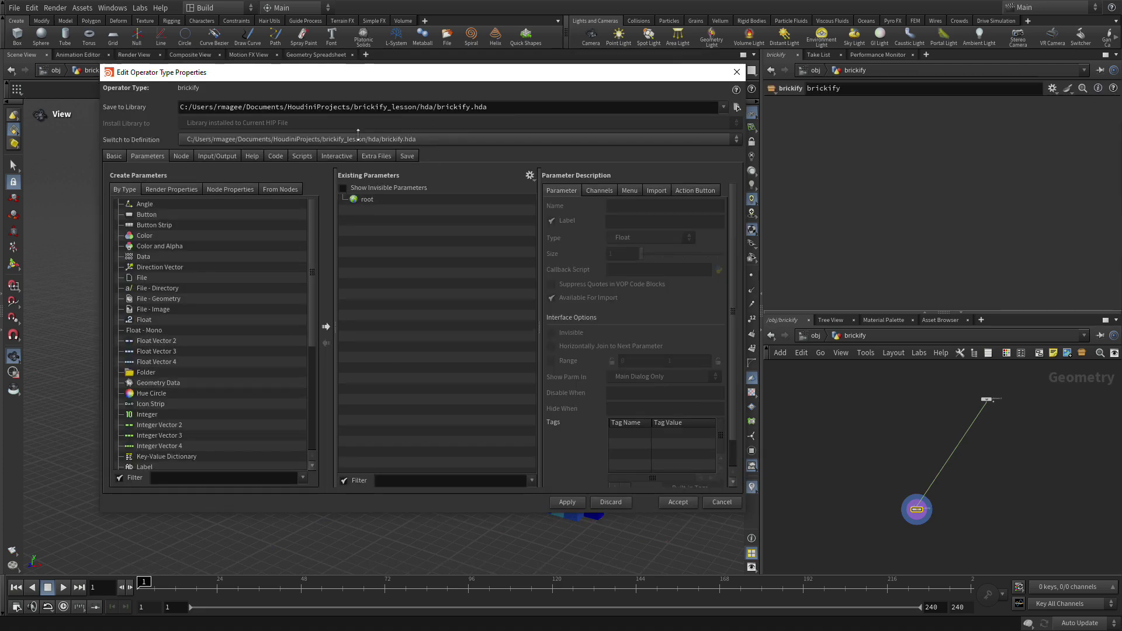
{"action": "left_click_drag", "start_coordinate": [357, 73], "coordinate": [314, 97]}
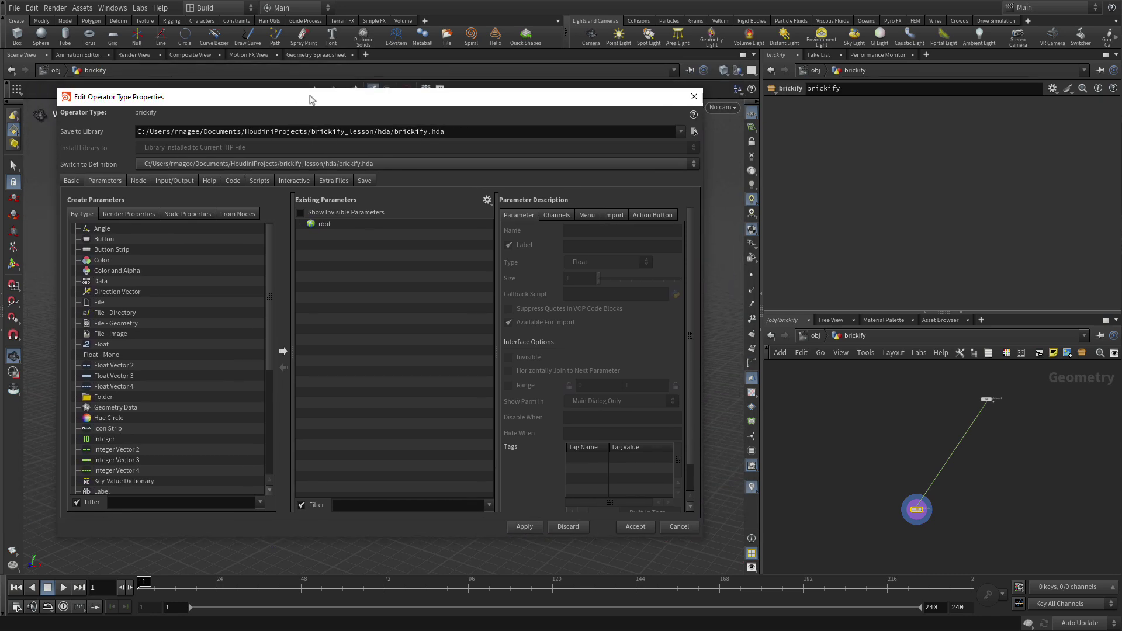
{"action": "left_click", "coordinate": [70, 182]}
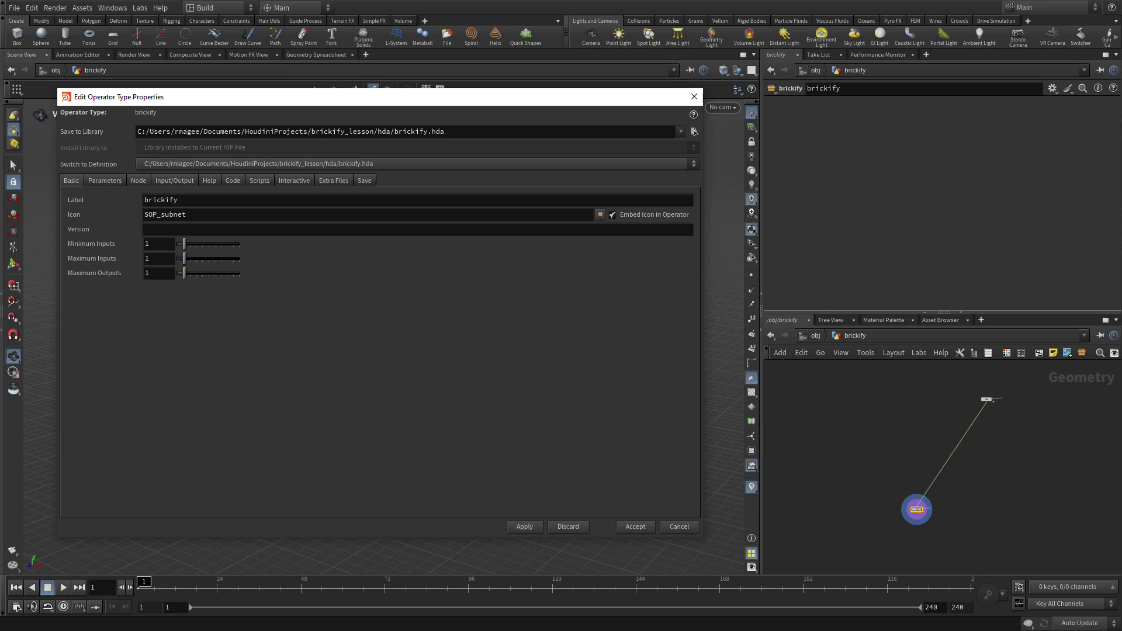
{"action": "left_click", "coordinate": [163, 247]}
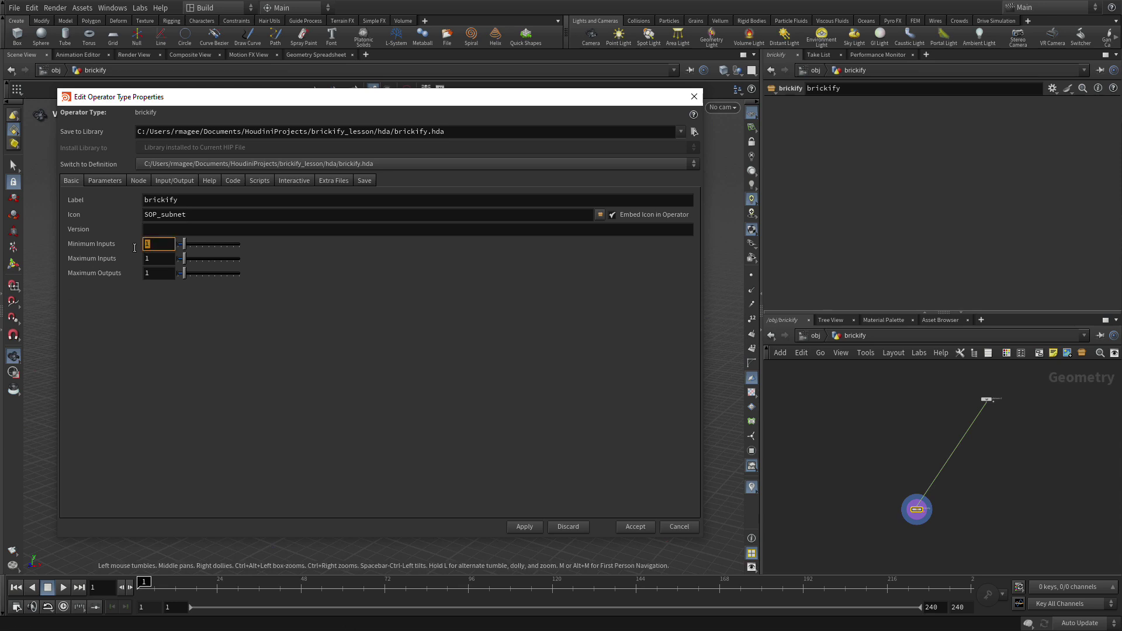
{"action": "type", "text": "0"}
{"action": "key", "text": "Return"}
{"action": "left_click", "coordinate": [521, 527]}
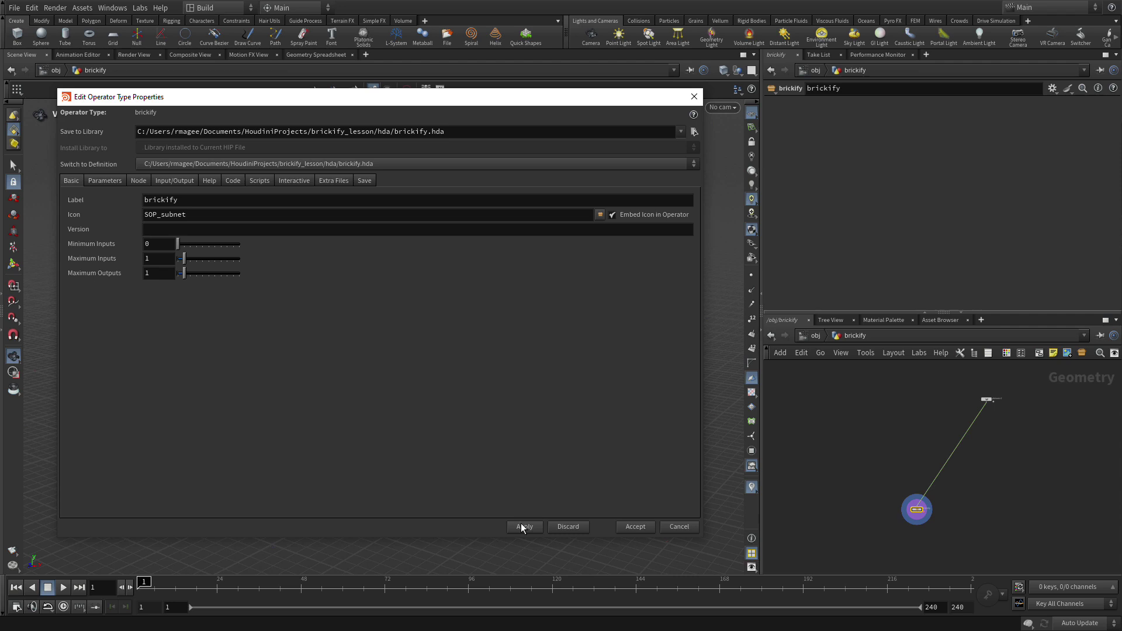
- Show the asset's Parameters tab, tidy the network layout, and dive inside brickify
{"action": "left_click", "coordinate": [107, 180]}
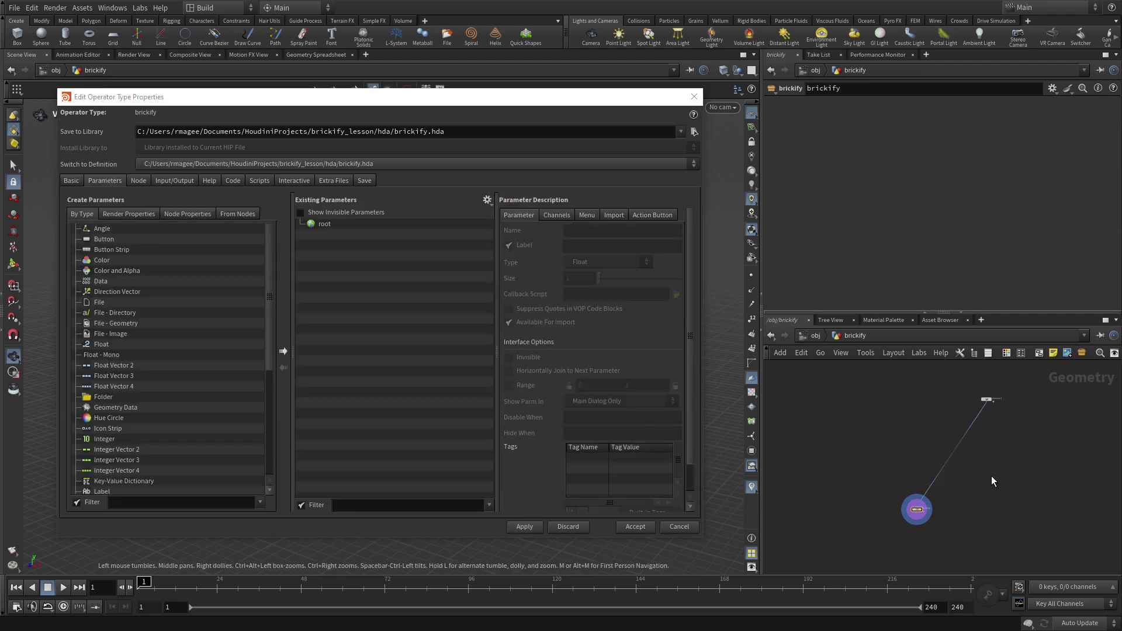
{"action": "key", "text": "l"}
{"action": "key", "text": "space"}
{"action": "scroll", "coordinate": [938, 533], "scroll_direction": "up", "scroll_amount": 5}
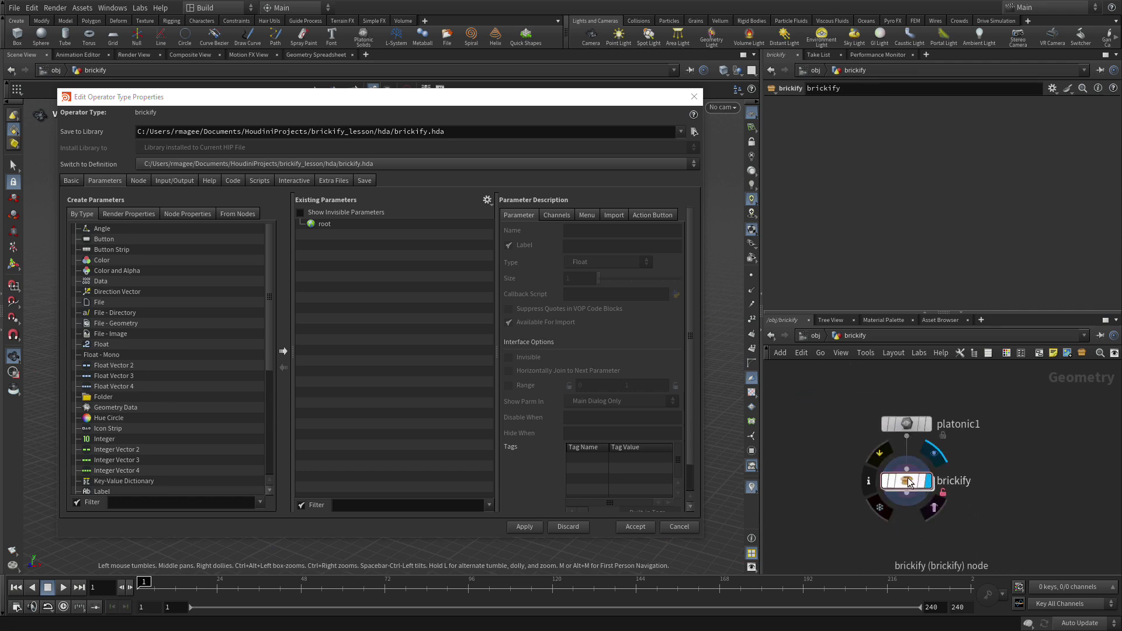
{"action": "double_click", "coordinate": [903, 481]}
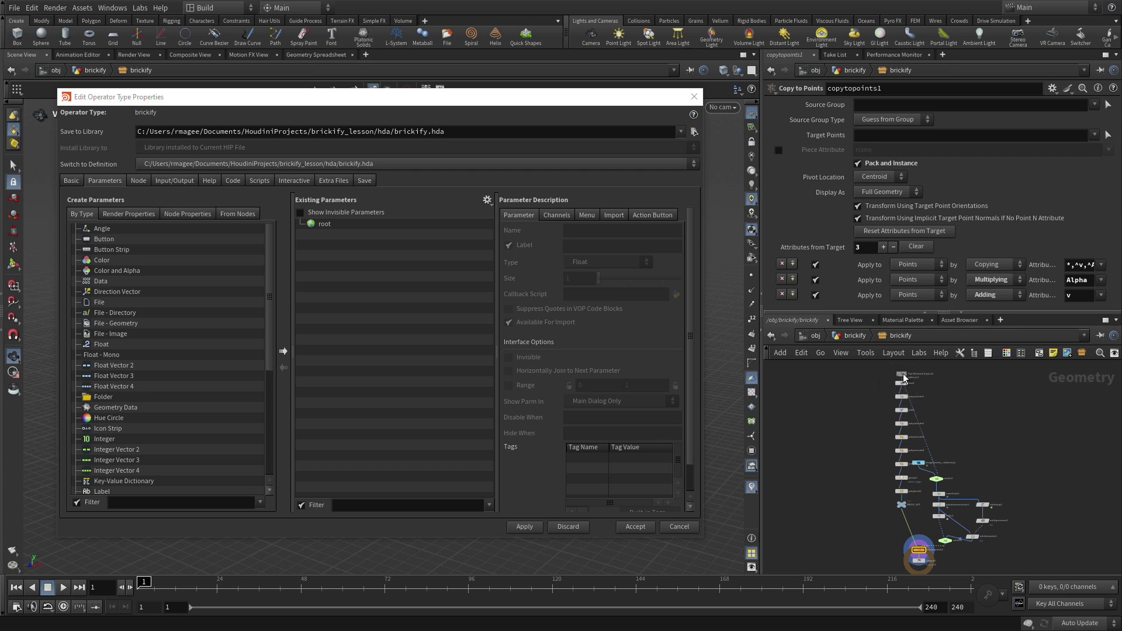
- Move the Sub-Network Input node, adjust BRICK_OUT's inputs, and pan to the switch1 area
{"action": "left_click_drag", "start_coordinate": [903, 377], "coordinate": [973, 453]}
{"action": "left_click", "coordinate": [901, 505]}
{"action": "right_click", "coordinate": [901, 506]}
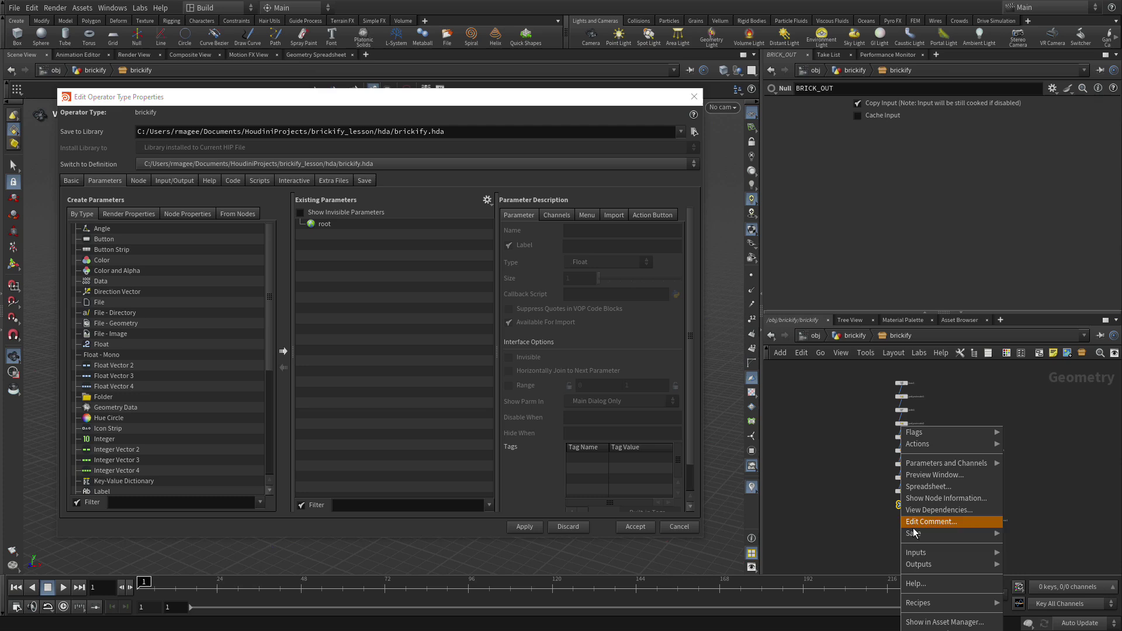
{"action": "mouse_move", "coordinate": [913, 533]}
{"action": "left_click", "coordinate": [1013, 553]}
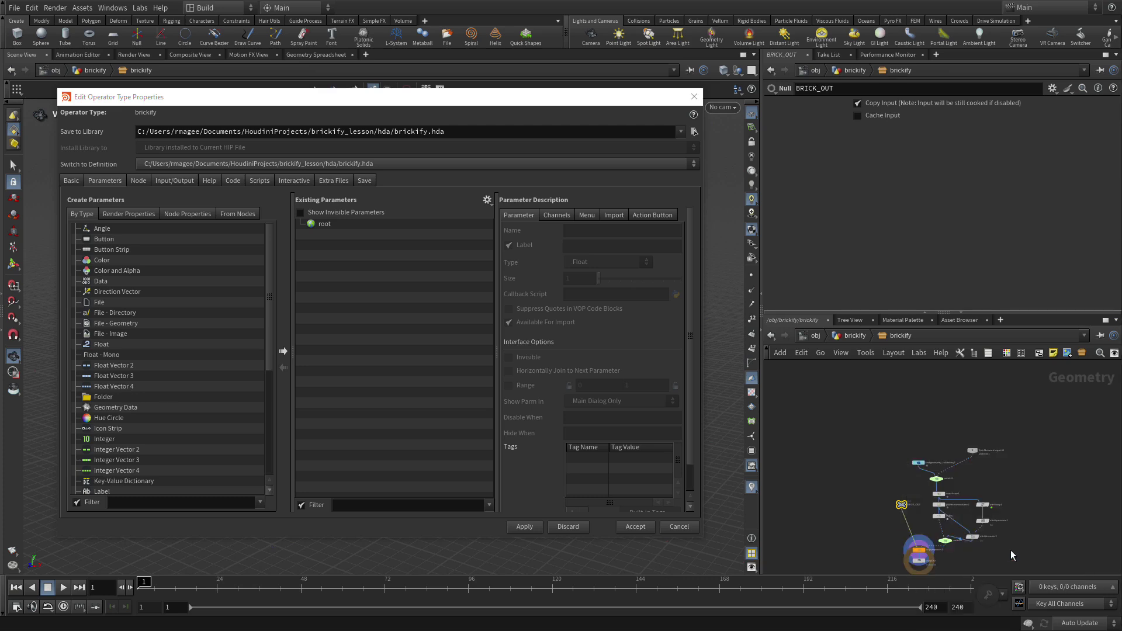
{"action": "scroll", "coordinate": [1015, 540], "scroll_direction": "up", "scroll_amount": 3}
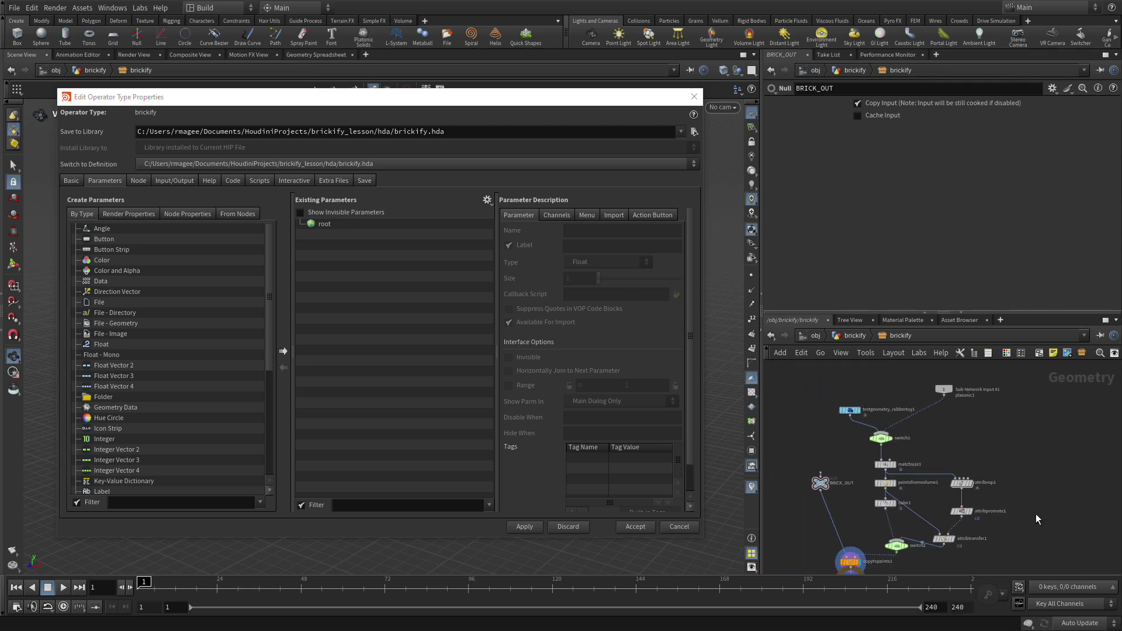
{"action": "middle_click_drag", "start_coordinate": [1038, 519], "coordinate": [1062, 440]}
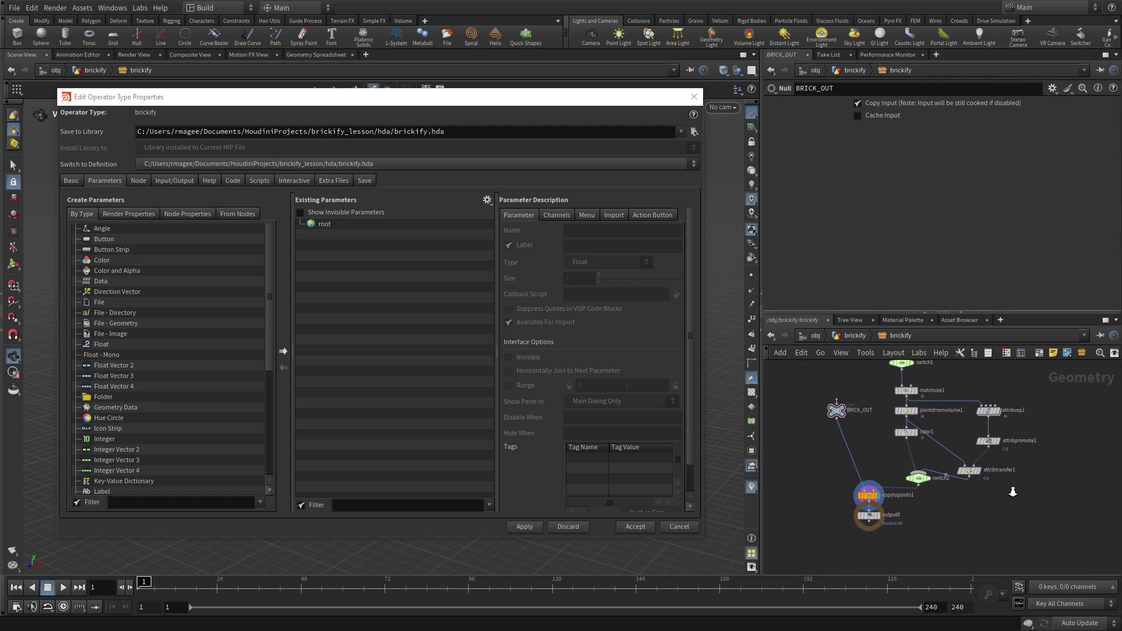
{"action": "scroll", "coordinate": [1013, 492], "scroll_direction": "up", "scroll_amount": 2}
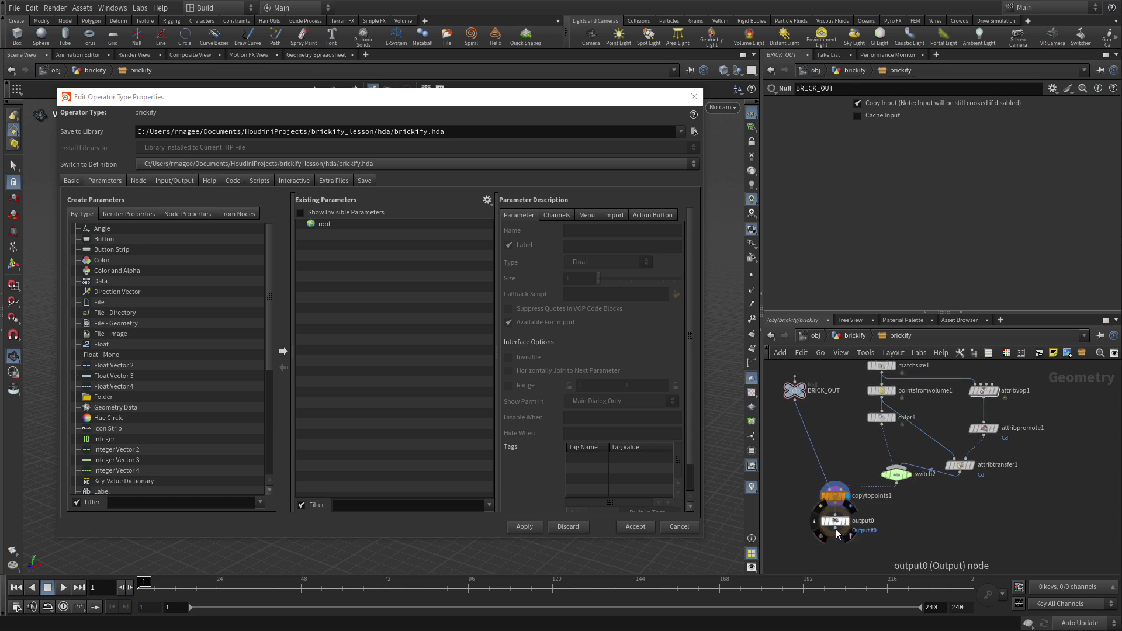
{"action": "scroll", "coordinate": [899, 517], "scroll_direction": "up", "scroll_amount": 3}
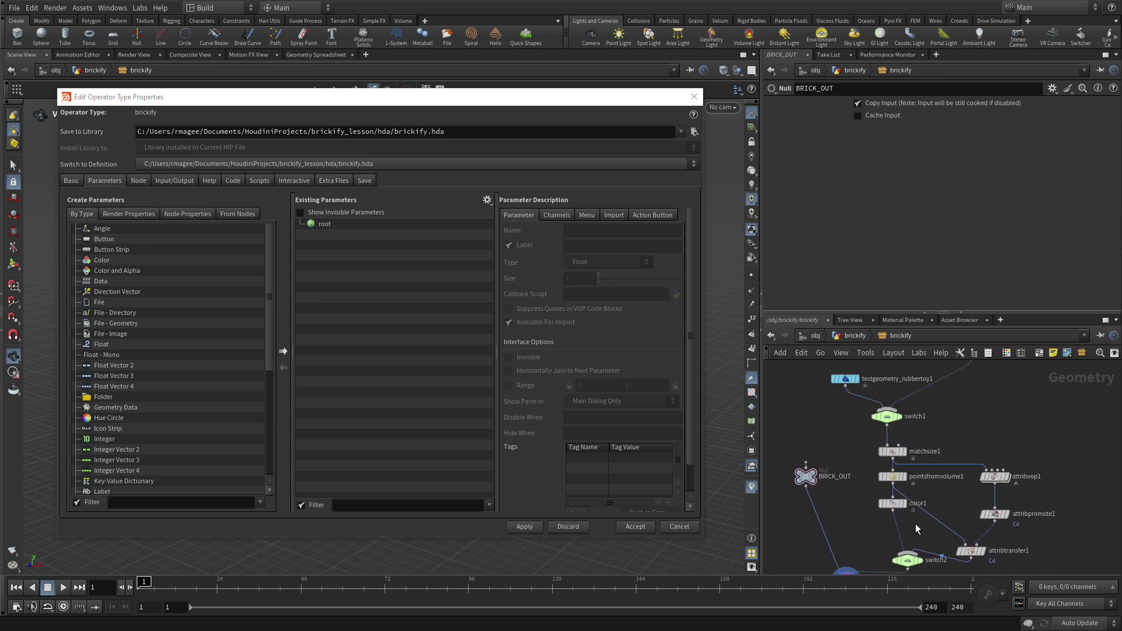
{"action": "middle_click_drag", "start_coordinate": [900, 467], "coordinate": [922, 501]}
- Promote switch1's Select Input onto root in Existing Parameters and apply
{"action": "left_click", "coordinate": [909, 454]}
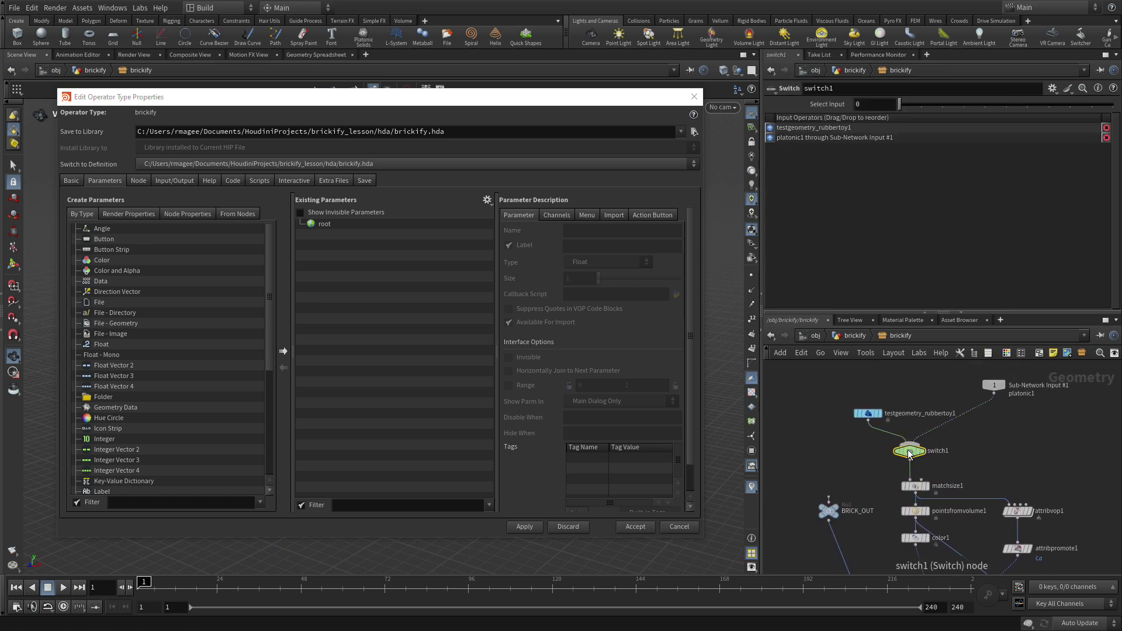
{"action": "left_click_drag", "start_coordinate": [826, 105], "coordinate": [297, 261]}
{"action": "left_click_drag", "start_coordinate": [326, 226], "coordinate": [328, 225]}
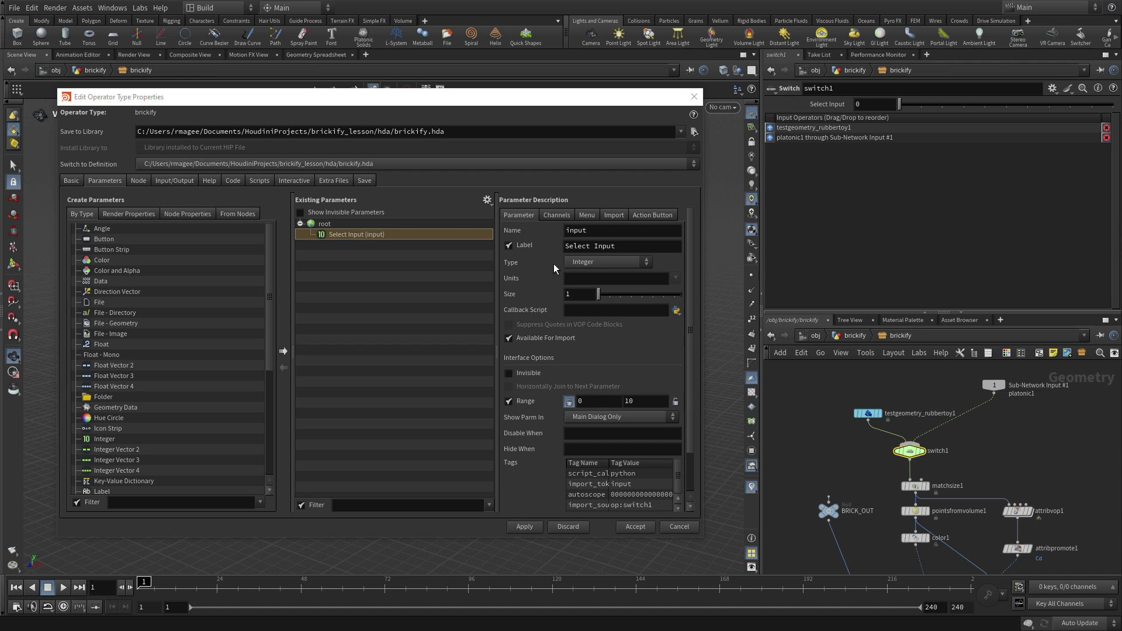
{"action": "left_click", "coordinate": [518, 527]}
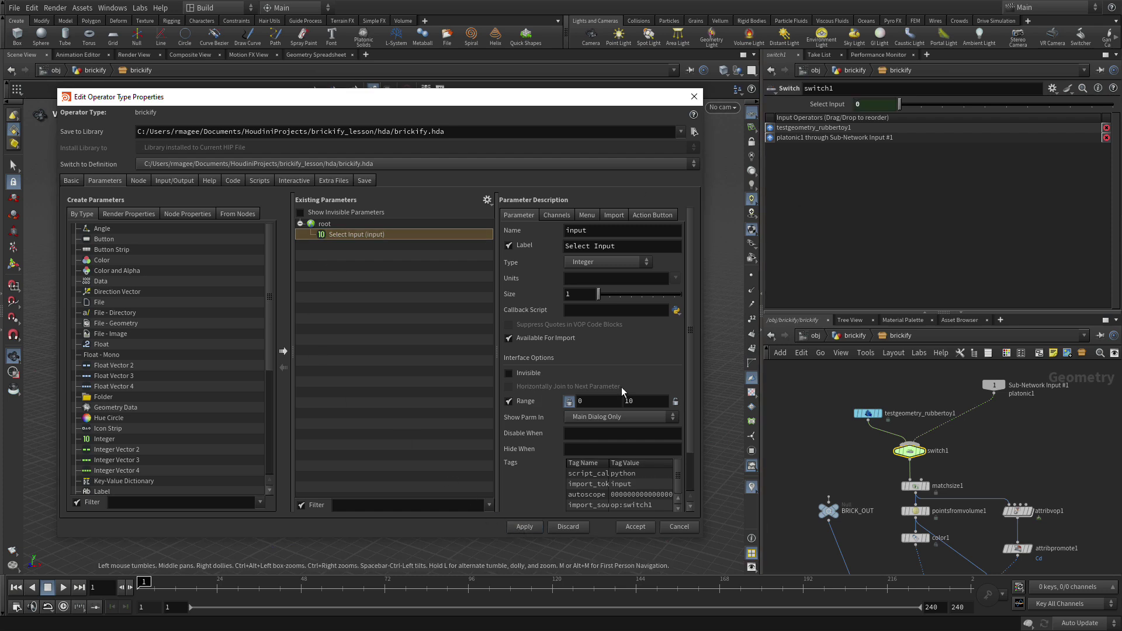
- Open a floating brickify parameter window and set Select Input to show the brick teapot
{"action": "right_click", "coordinate": [896, 335]}
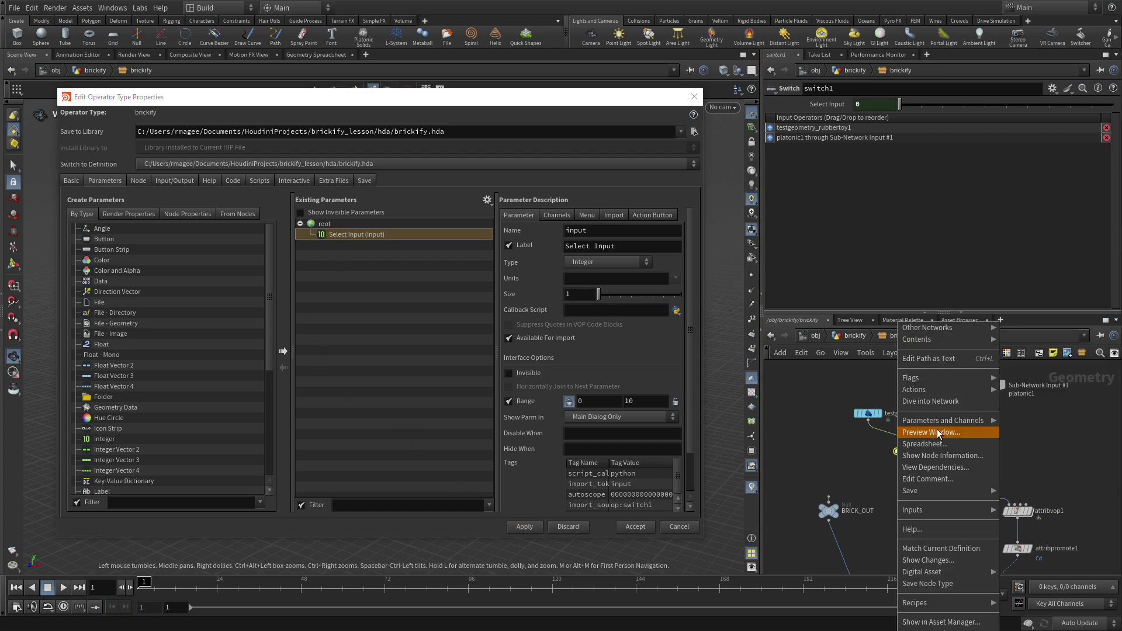
{"action": "mouse_move", "coordinate": [946, 420]}
{"action": "left_click", "coordinate": [1022, 422]}
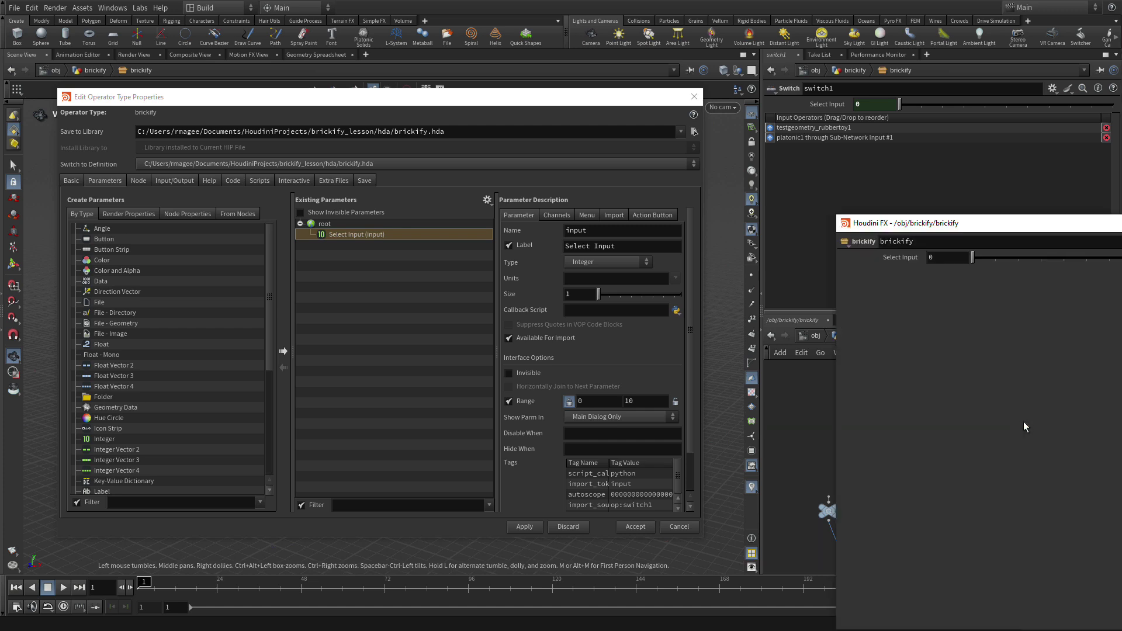
{"action": "left_click_drag", "start_coordinate": [839, 221], "coordinate": [799, 191]}
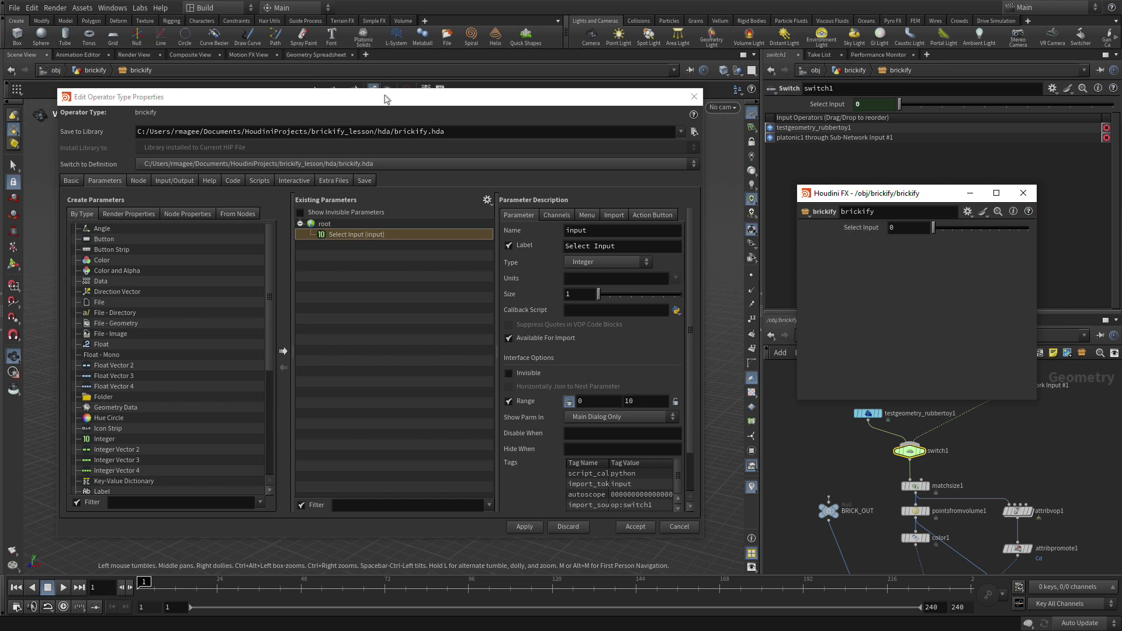
{"action": "left_click_drag", "start_coordinate": [386, 98], "coordinate": [421, 481]}
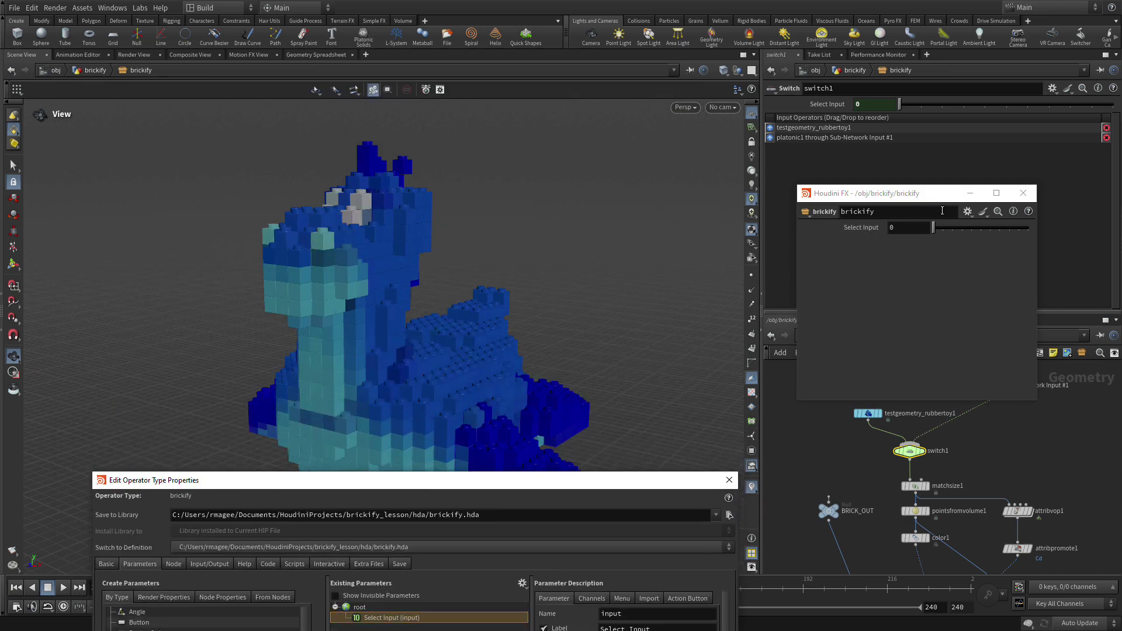
{"action": "mouse_move", "coordinate": [933, 228]}
{"action": "left_mouse_down"}
{"action": "mouse_move", "coordinate": [945, 229]}
{"action": "mouse_move", "coordinate": [934, 232]}
{"action": "left_mouse_up"}
{"action": "left_click_drag", "start_coordinate": [494, 484], "coordinate": [432, 129]}
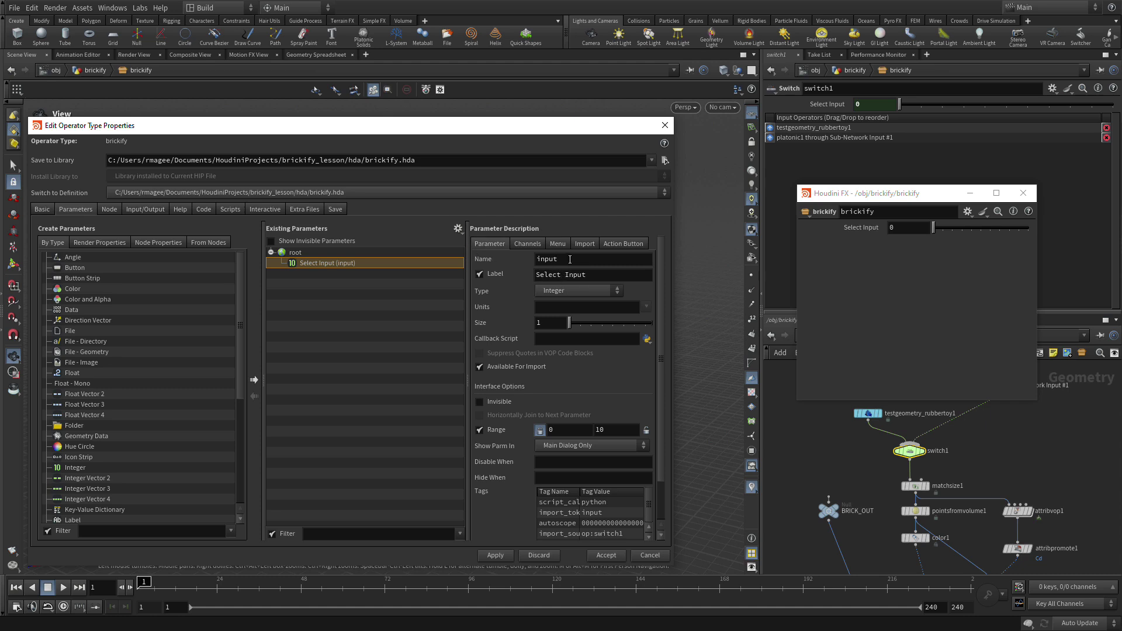
- Rename the promoted parameter to name shape with label Shape
{"action": "left_click_drag", "start_coordinate": [569, 259], "coordinate": [483, 252]}
{"action": "type", "text": "shp"}
{"action": "key", "text": "BackSpace"}
{"action": "type", "text": "ape"}
{"action": "key", "text": "Tab"}
{"action": "type", "text": "S"}
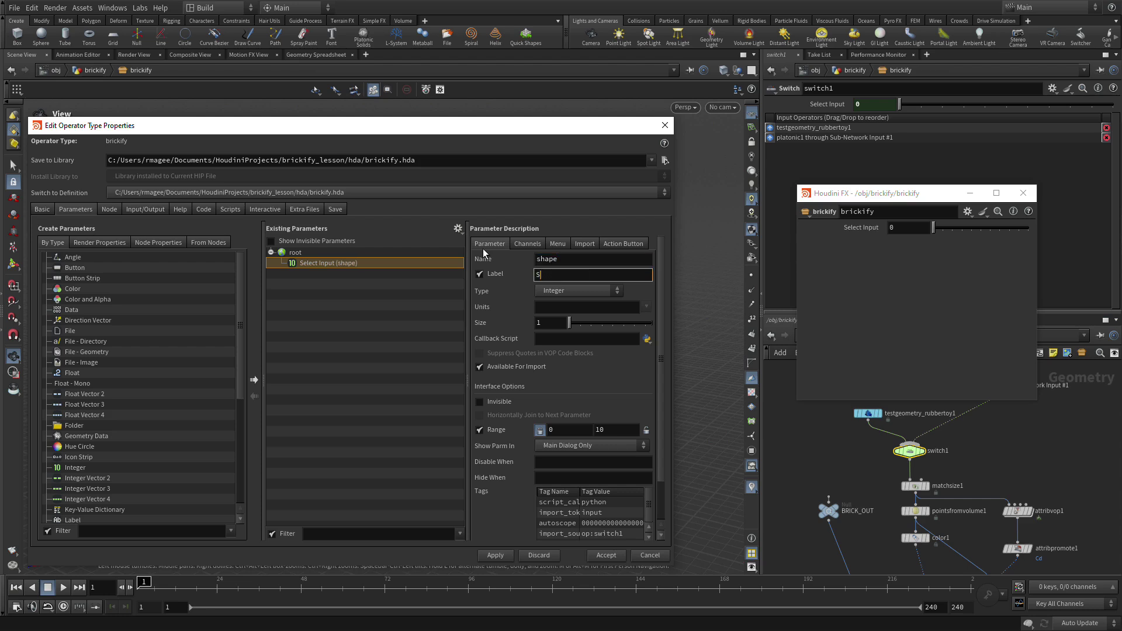
{"action": "type", "text": "hape"}
{"action": "key", "text": "Return"}
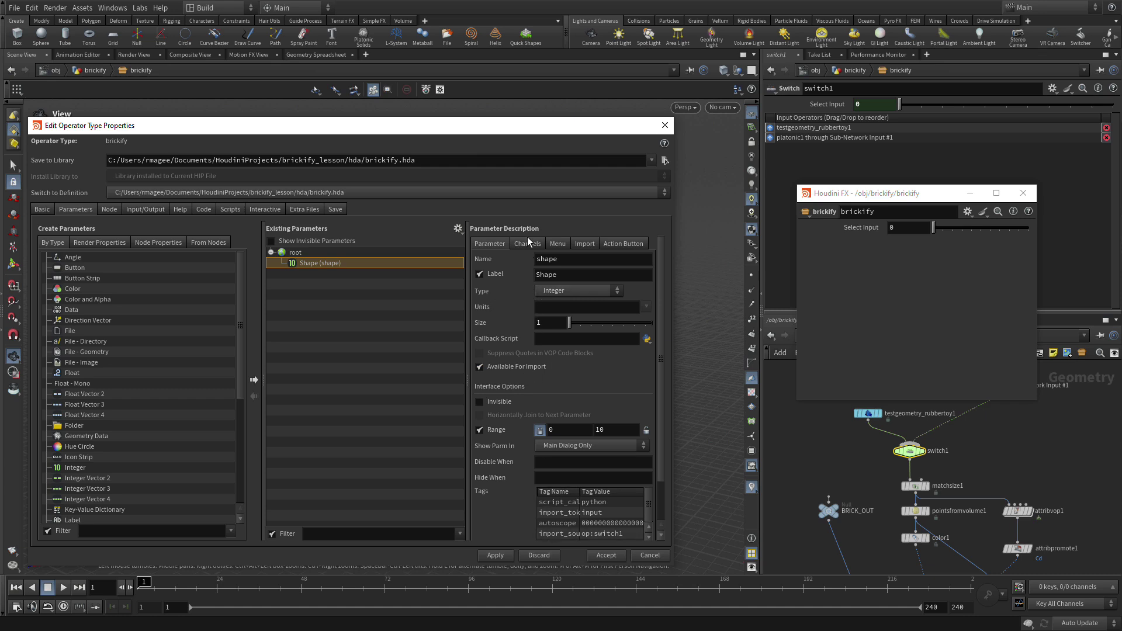
- Make Shape a menu with items 0 Rubber Toy and 1 Custom Shape, and apply
{"action": "left_click", "coordinate": [558, 243]}
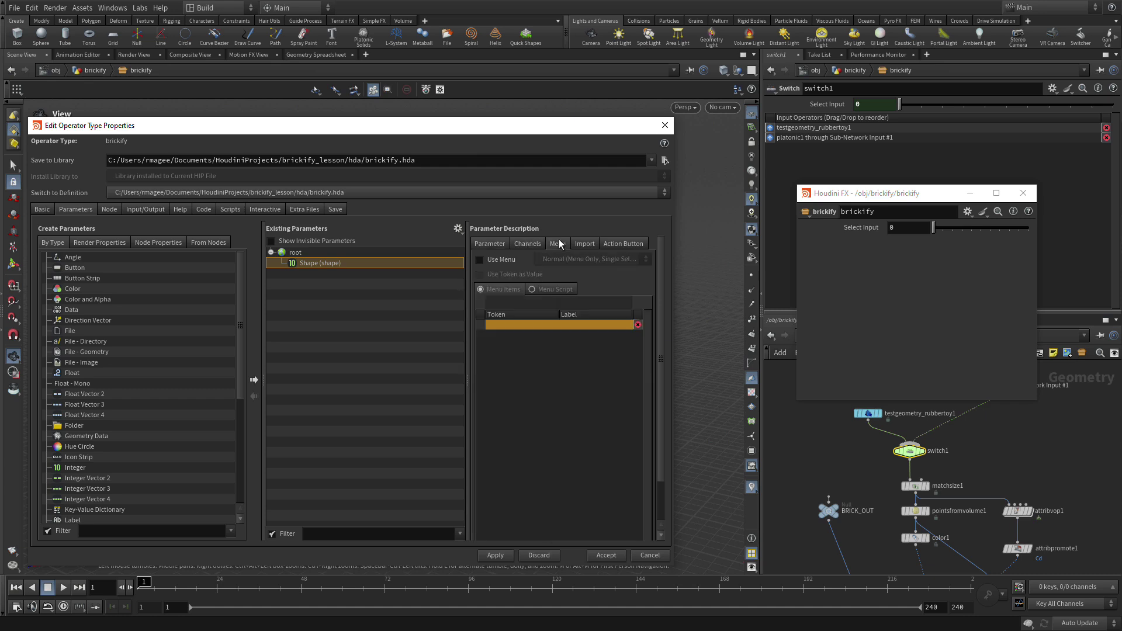
{"action": "left_click", "coordinate": [503, 260]}
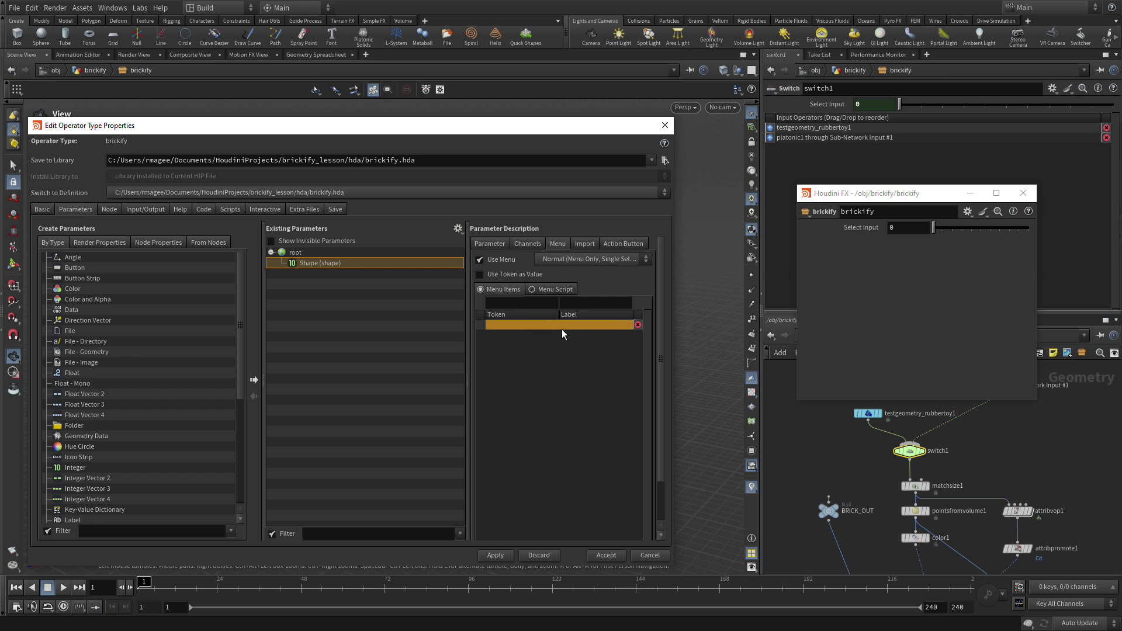
{"action": "left_click", "coordinate": [524, 299]}
{"action": "type", "text": "0"}
{"action": "left_click", "coordinate": [585, 302]}
{"action": "type", "text": "bber Toy"}
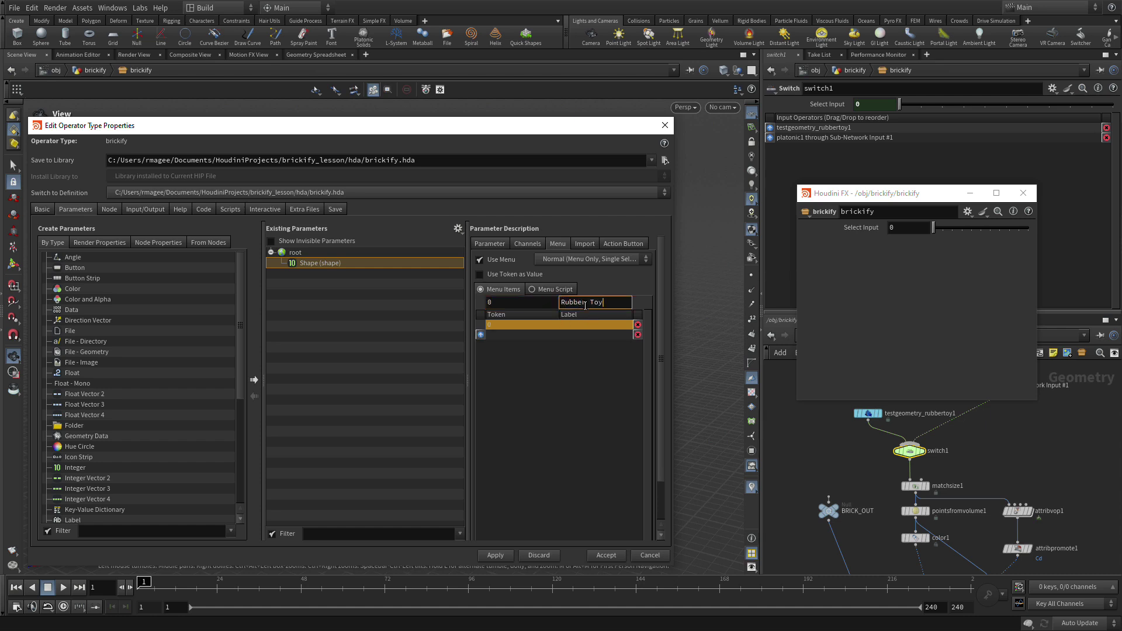
{"action": "key", "text": "Return"}
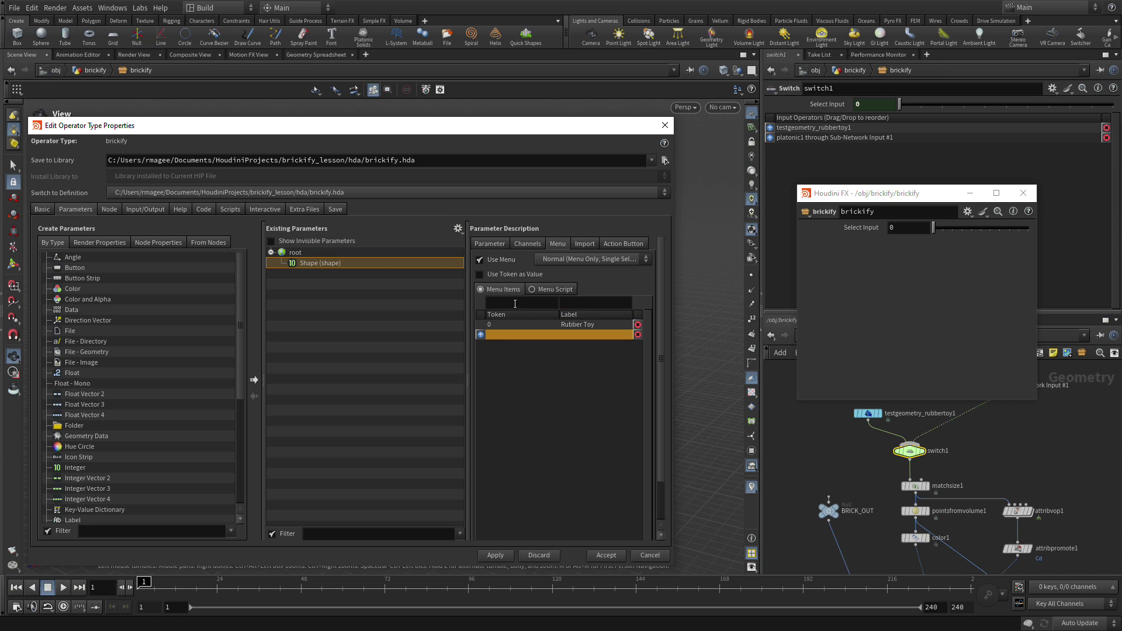
{"action": "left_click", "coordinate": [515, 304]}
{"action": "left_click", "coordinate": [584, 303]}
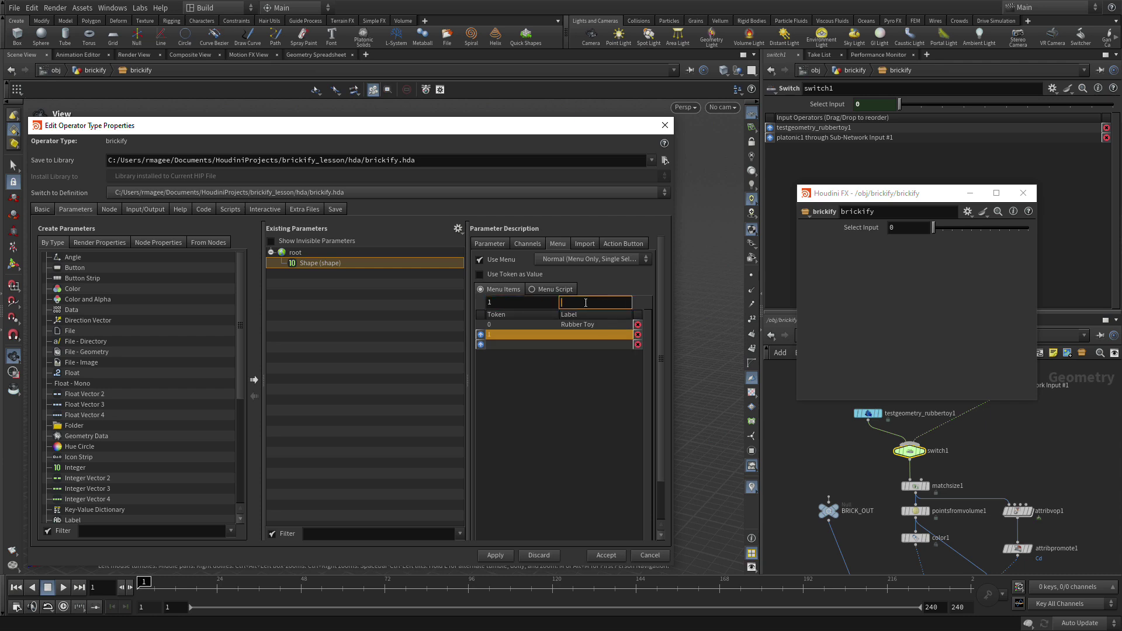
{"action": "type", "text": "Custom Shape"}
{"action": "left_click", "coordinate": [491, 554]}
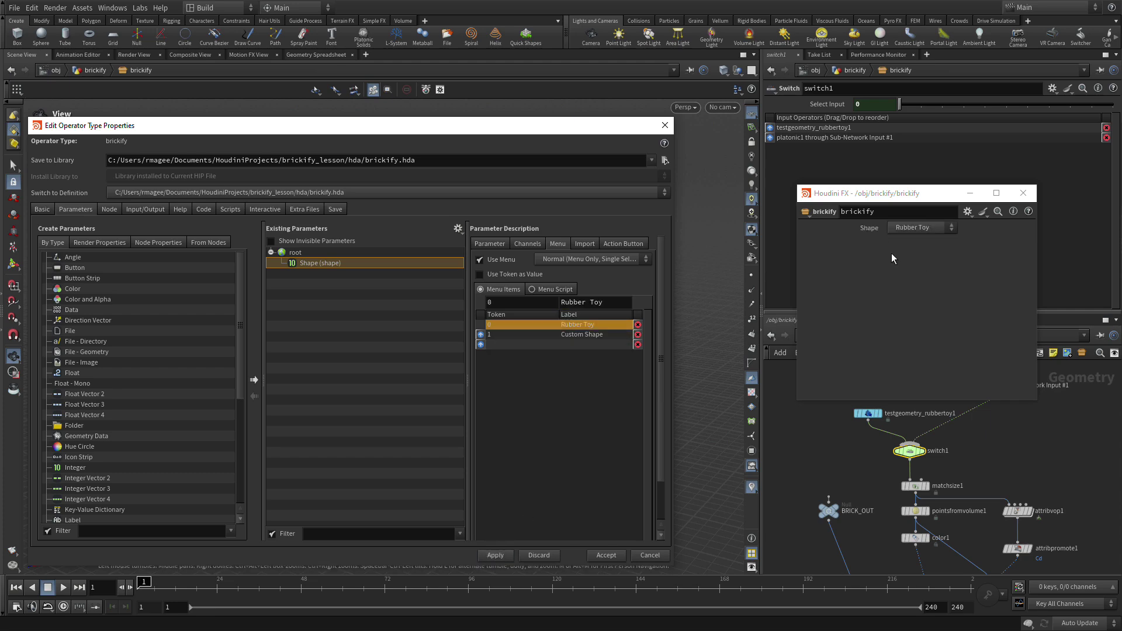
- Test the Shape menu by switching to Custom Shape and back to Rubber Toy
{"action": "left_click_drag", "start_coordinate": [566, 128], "coordinate": [586, 497]}
{"action": "left_click", "coordinate": [904, 228]}
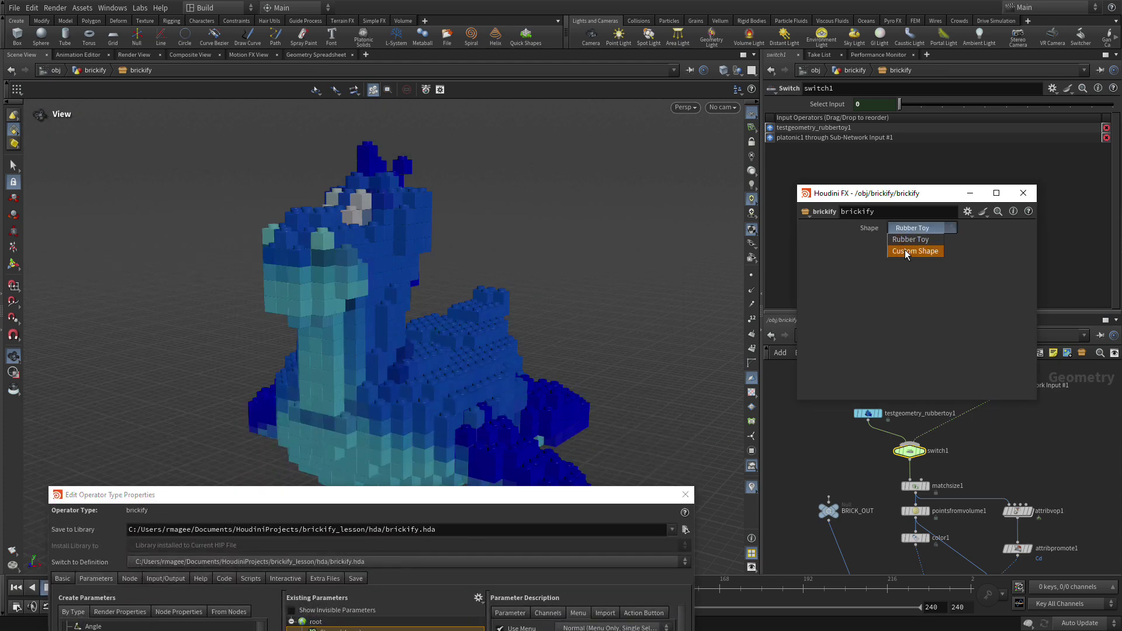
{"action": "left_click", "coordinate": [906, 251]}
{"action": "left_click", "coordinate": [907, 228]}
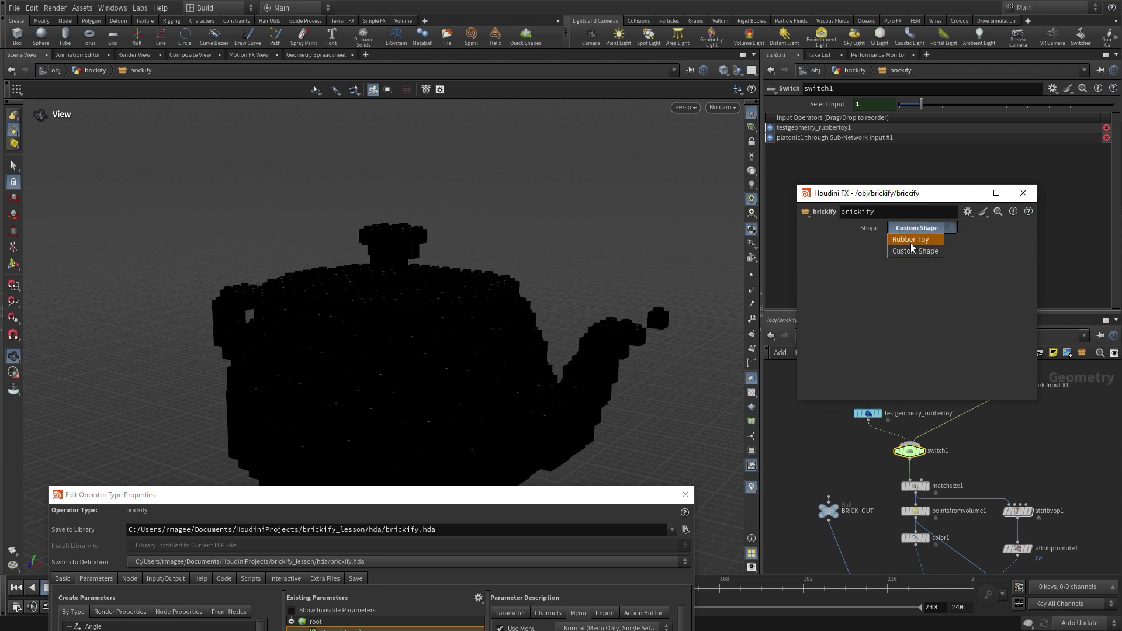
{"action": "left_click", "coordinate": [910, 244]}
- Rearrange the floating brickify window and type properties dialog, and bring switch2 into view
{"action": "left_click_drag", "start_coordinate": [913, 196], "coordinate": [785, 399]}
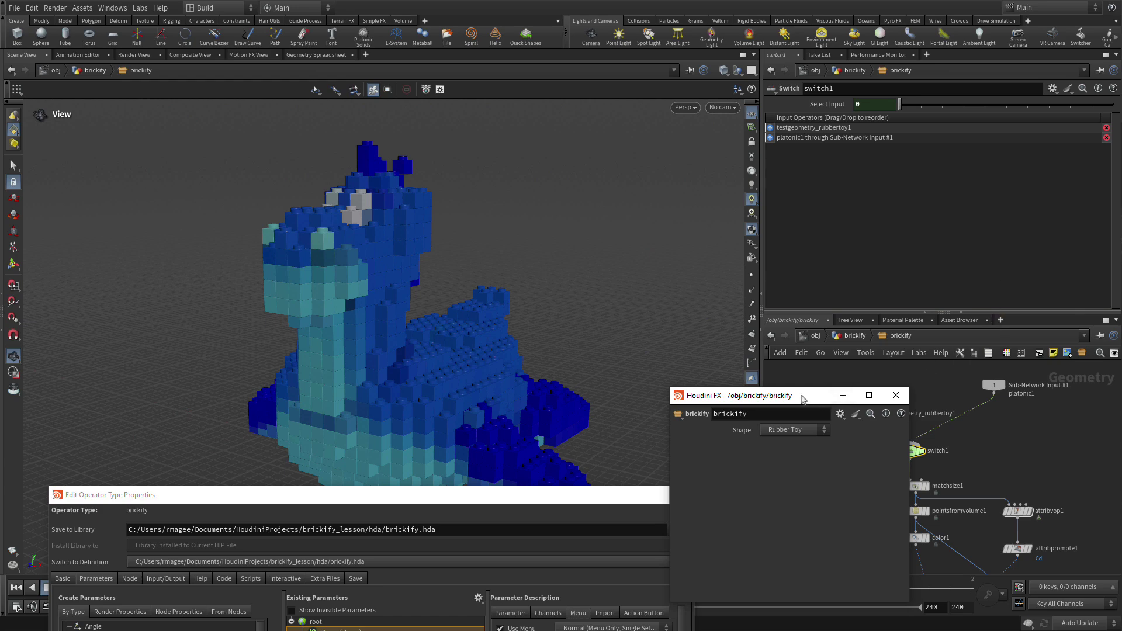
{"action": "left_click_drag", "start_coordinate": [806, 397], "coordinate": [875, 256]}
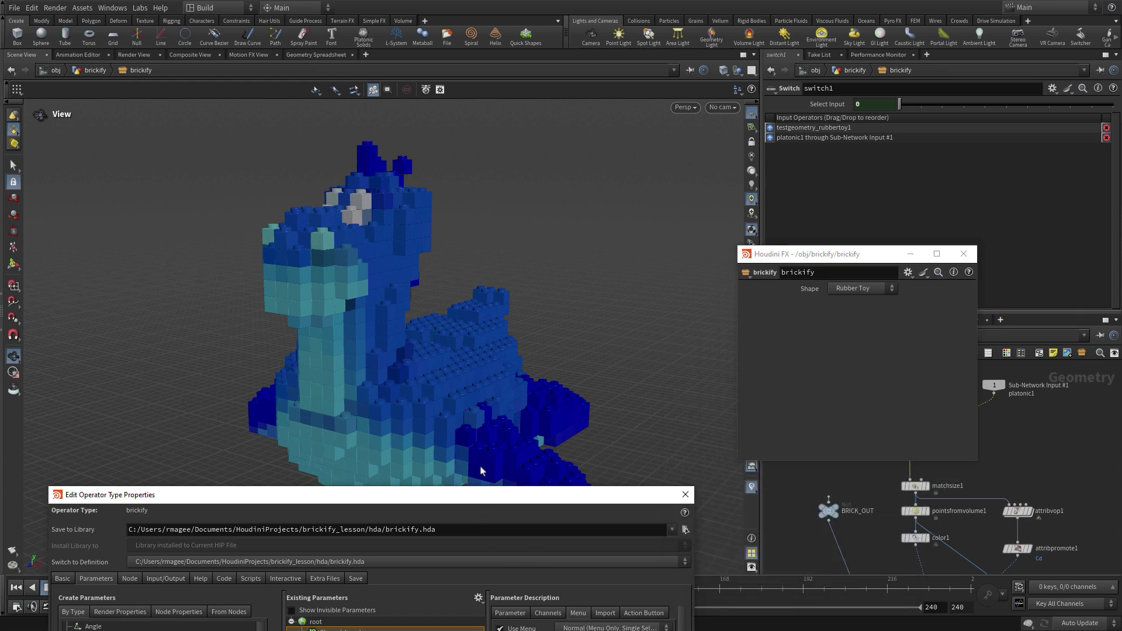
{"action": "left_click_drag", "start_coordinate": [480, 498], "coordinate": [458, 118]}
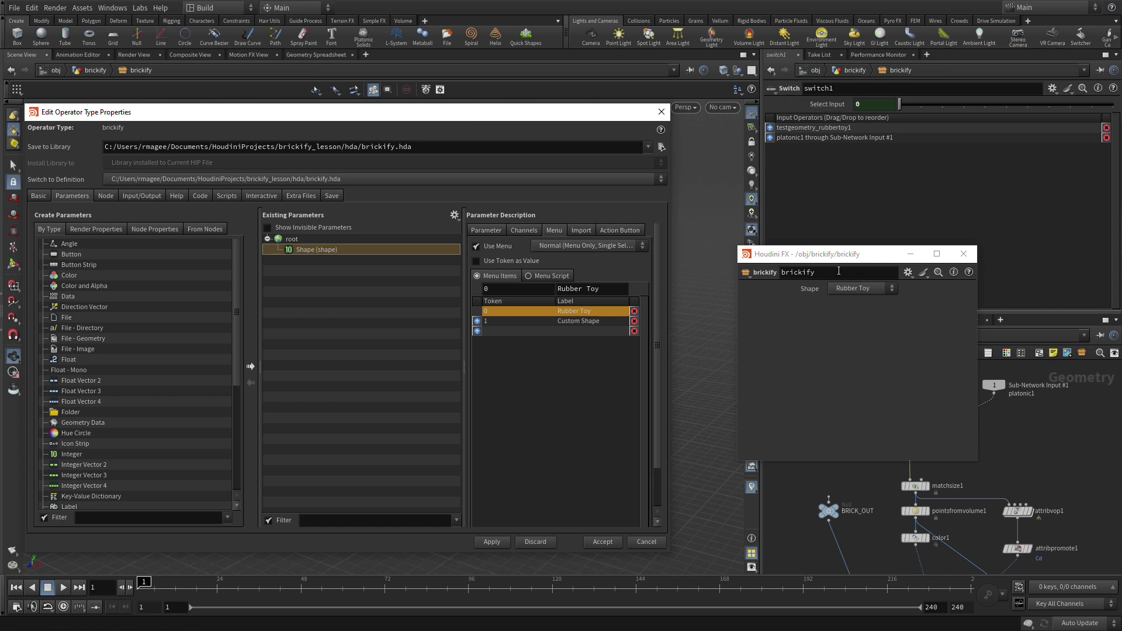
{"action": "left_click_drag", "start_coordinate": [829, 253], "coordinate": [909, 115]}
{"action": "middle_click_drag", "start_coordinate": [995, 429], "coordinate": [990, 325]}
- Promote switch2's Select Input as a parameter named look, labelled Look
{"action": "left_click", "coordinate": [919, 491]}
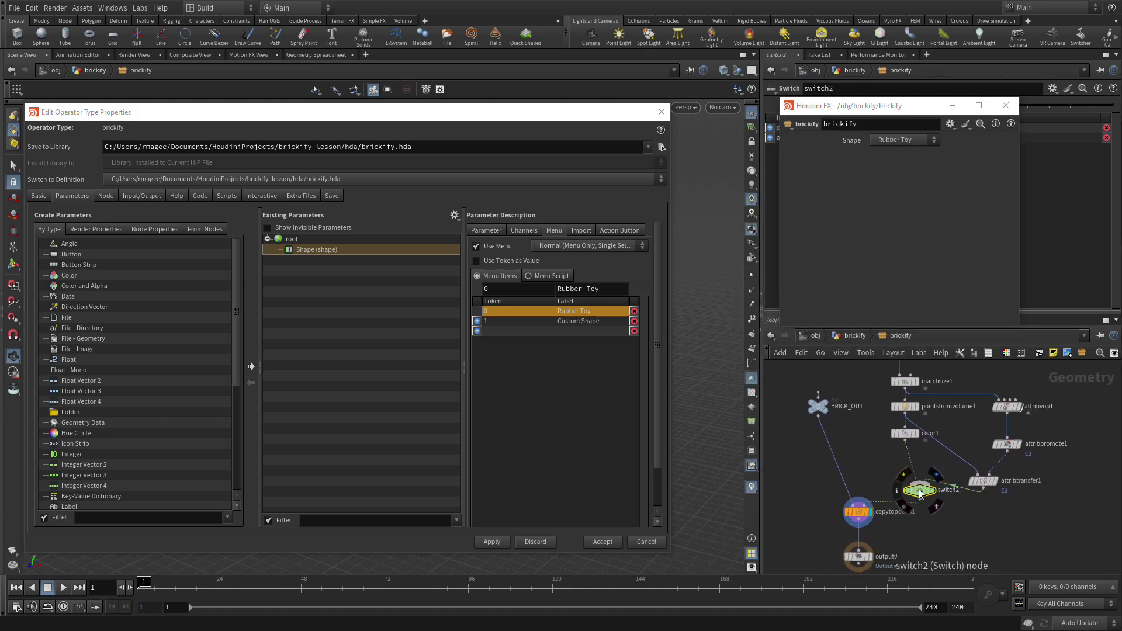
{"action": "left_click_drag", "start_coordinate": [870, 106], "coordinate": [866, 144]}
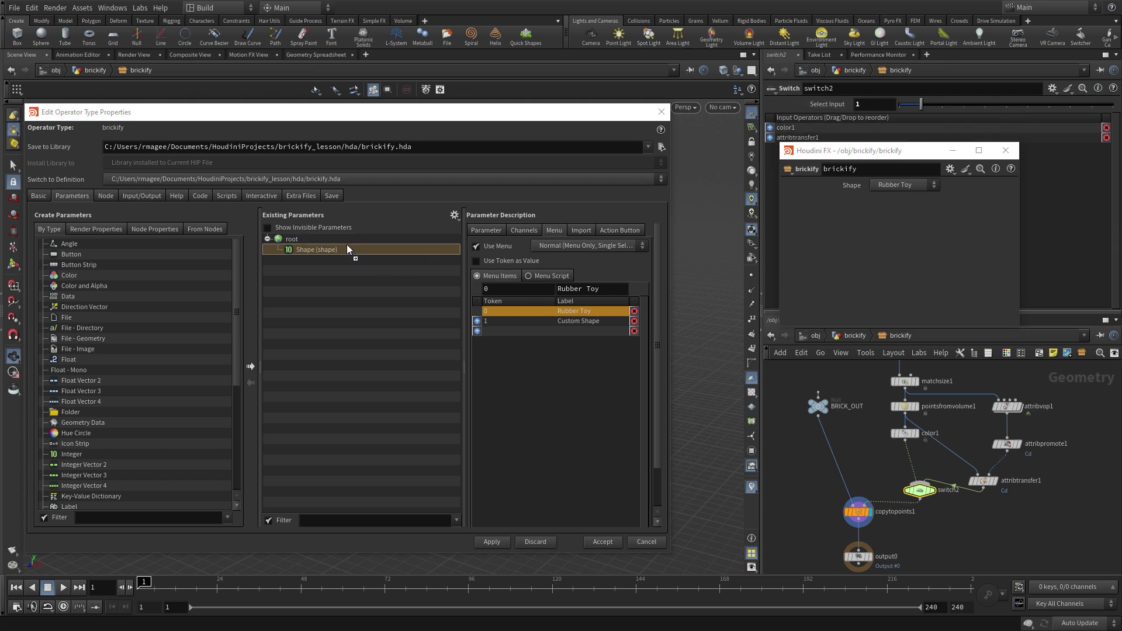
{"action": "left_click_drag", "start_coordinate": [310, 237], "coordinate": [310, 239]}
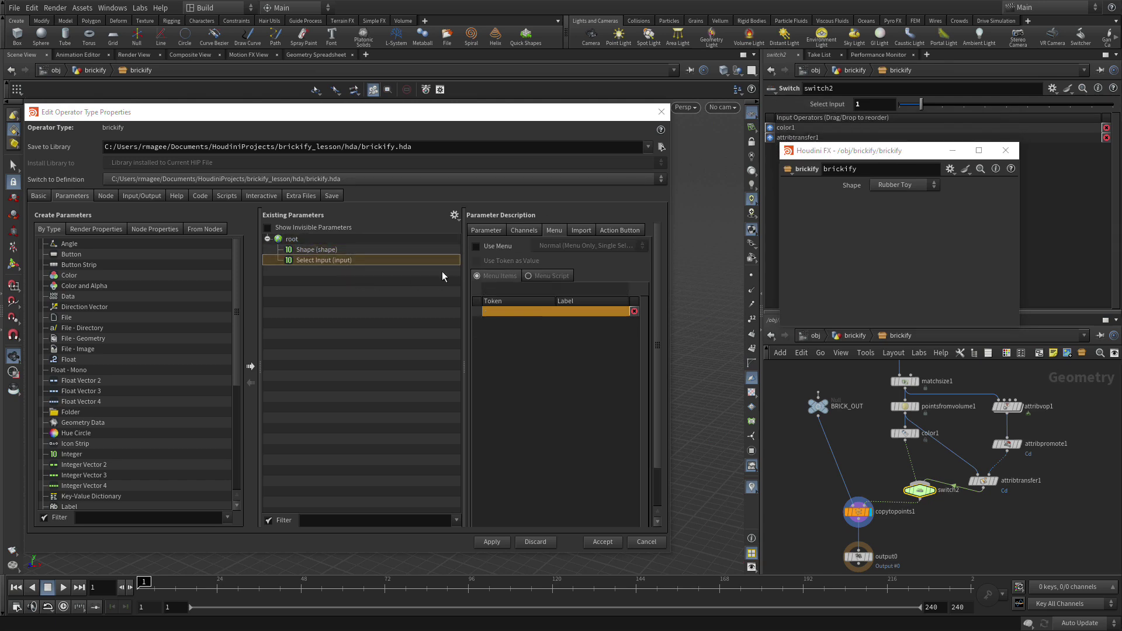
{"action": "left_click", "coordinate": [483, 229]}
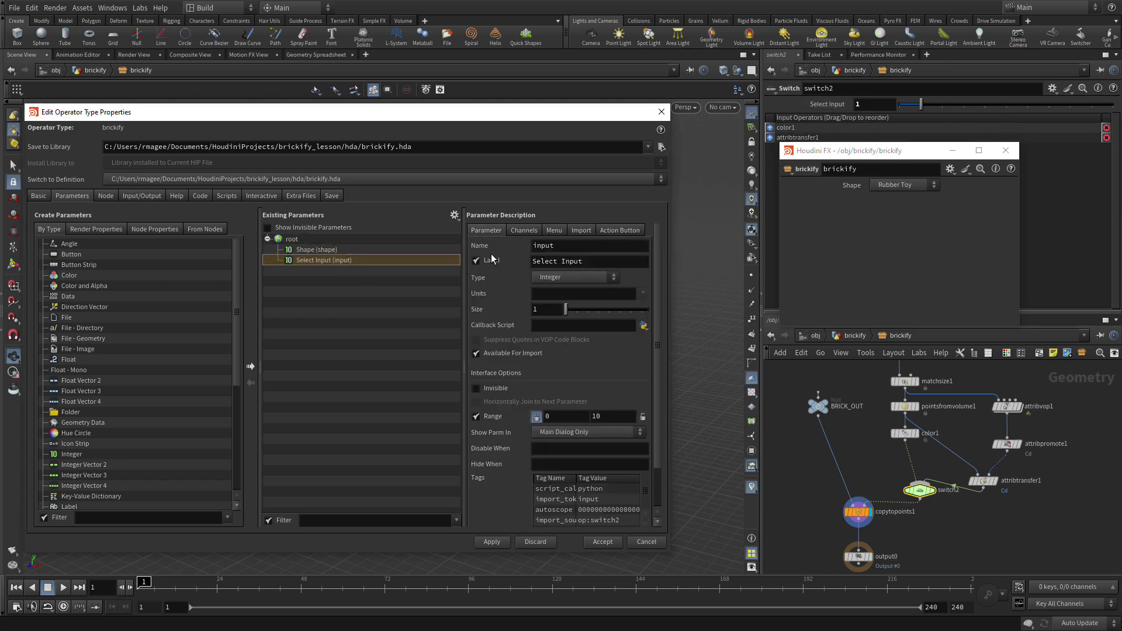
{"action": "double_click", "coordinate": [561, 245]}
{"action": "type", "text": "look"}
{"action": "key", "text": "Tab"}
{"action": "type", "text": "Look"}
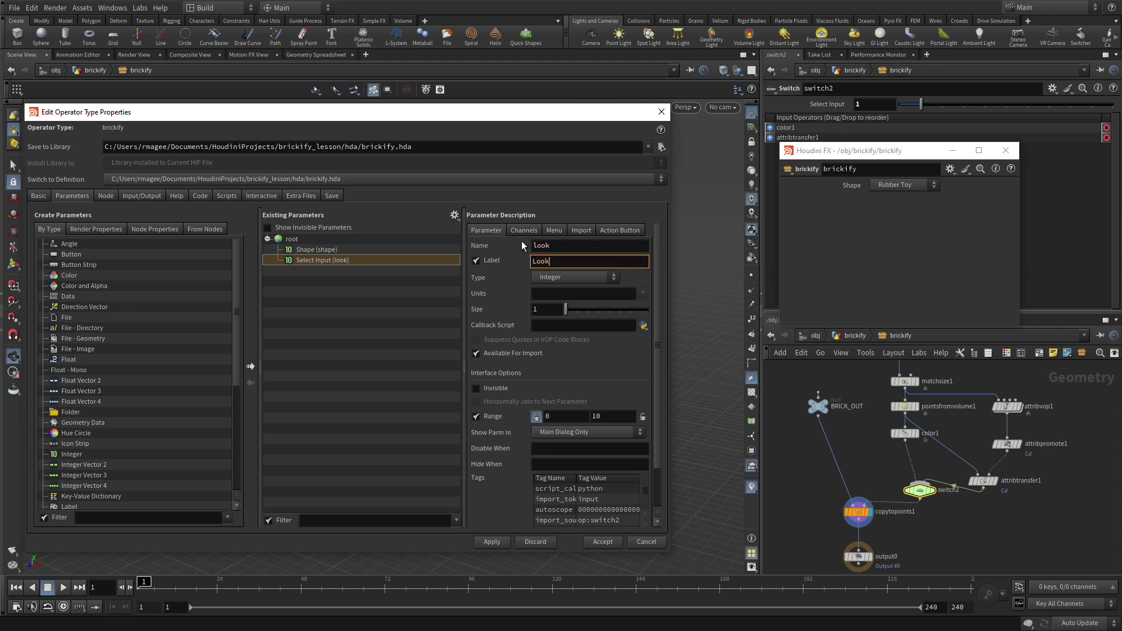
- Make Look a menu with items 0 Color and 1 Texture Map
{"action": "left_click", "coordinate": [554, 230]}
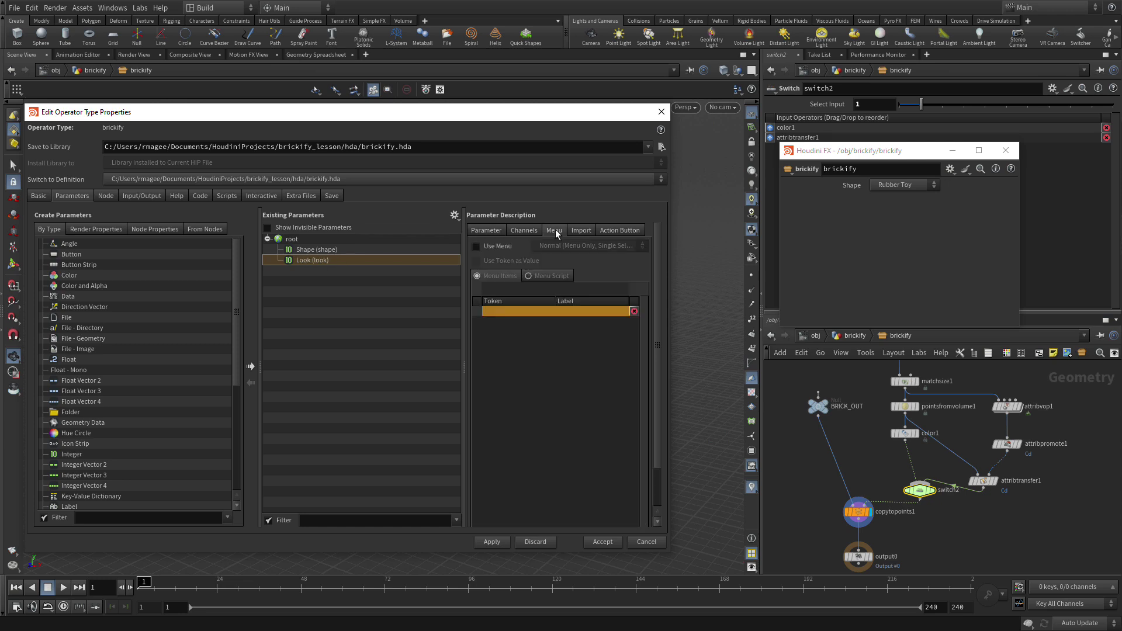
{"action": "left_click", "coordinate": [476, 246]}
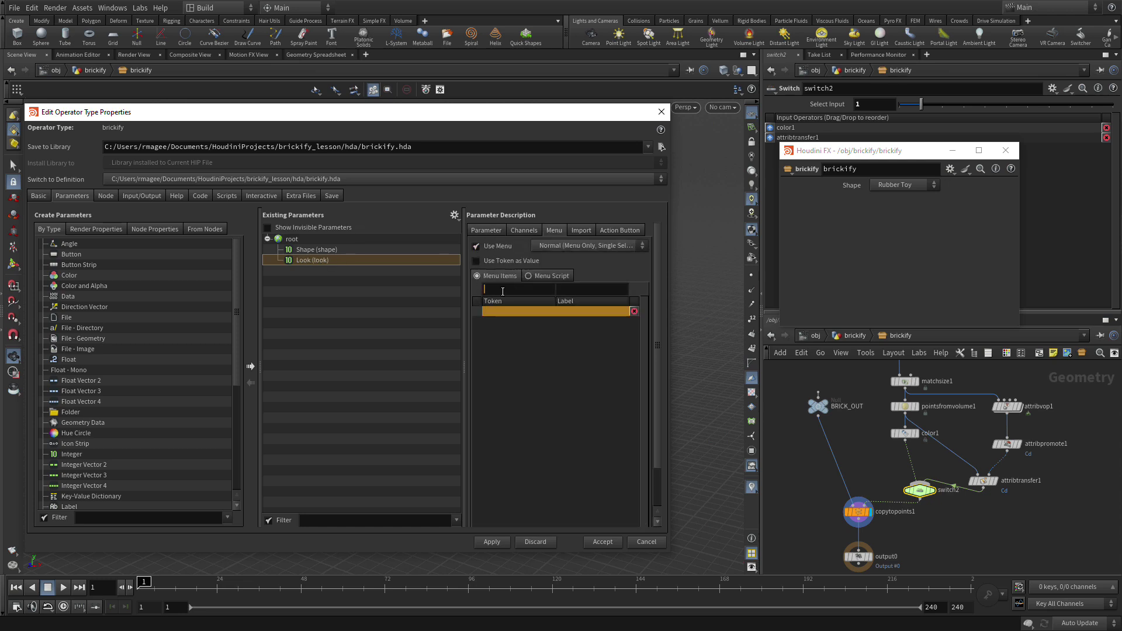
{"action": "left_click", "coordinate": [503, 288]}
{"action": "key", "text": "Tab"}
{"action": "type", "text": "Color"}
{"action": "key", "text": "Return"}
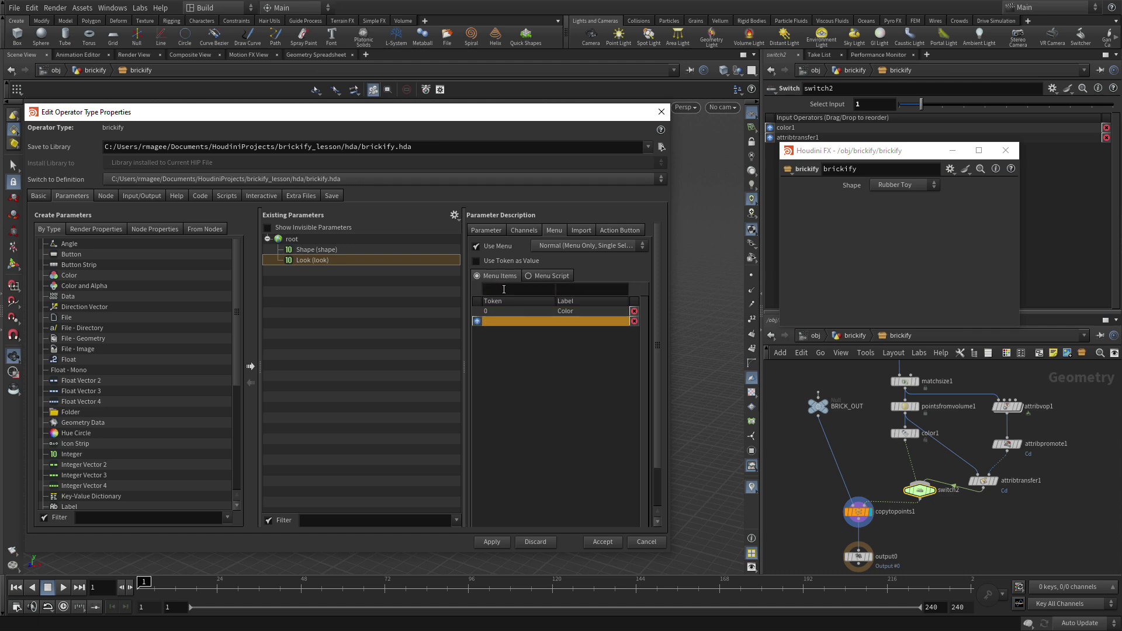
{"action": "left_click", "coordinate": [504, 289]}
{"action": "type", "text": "1"}
{"action": "left_click", "coordinate": [574, 286]}
{"action": "type", "text": "Tex"}
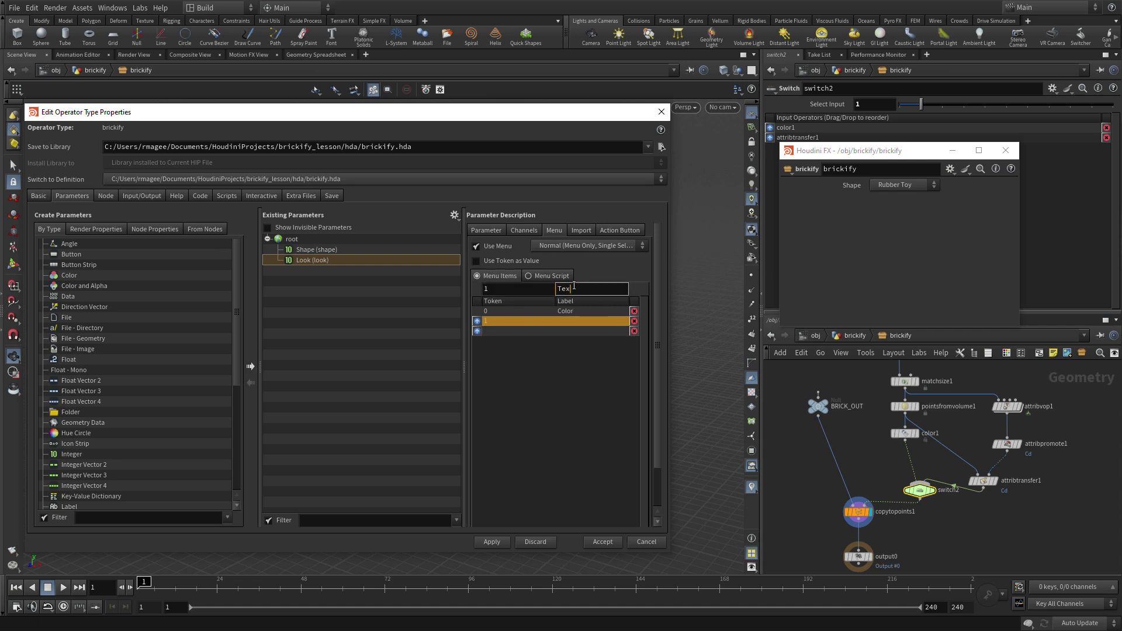
{"action": "type", "text": "ture Map"}
{"action": "key", "text": "Return"}
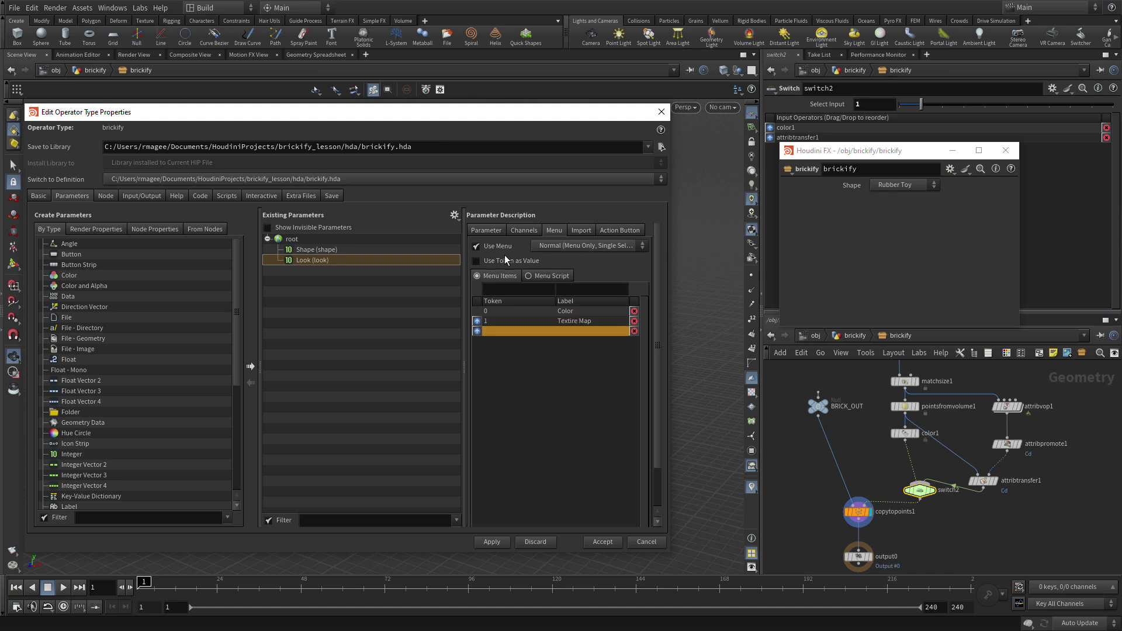
{"action": "left_click", "coordinate": [517, 231]}
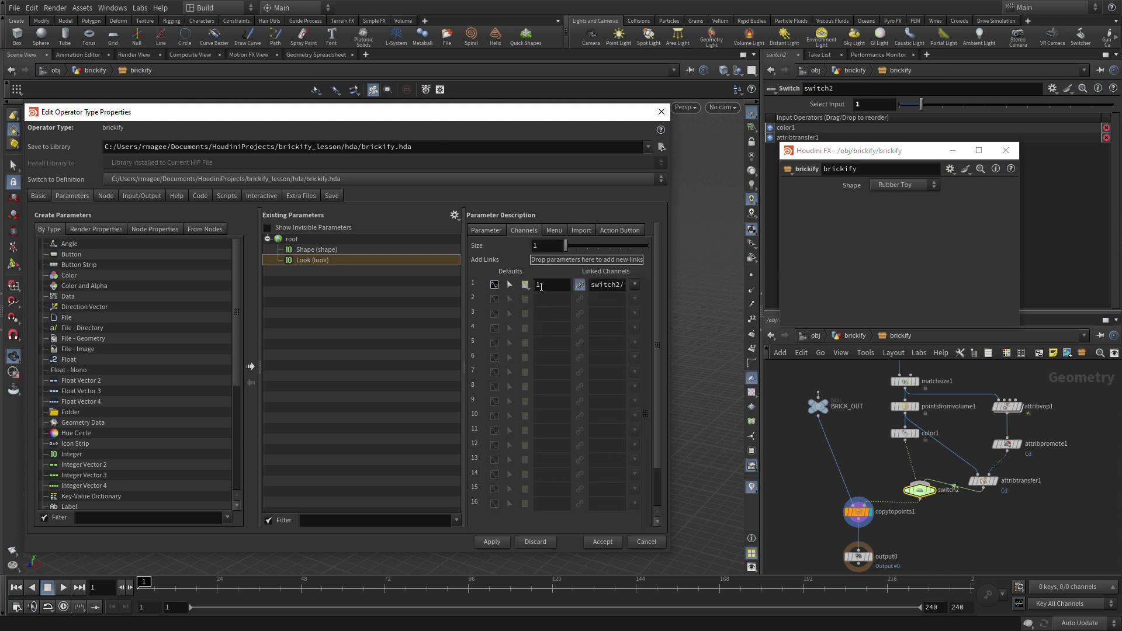
{"action": "type", "text": "0"}
{"action": "key", "text": "Return"}
{"action": "left_click", "coordinate": [499, 543]}
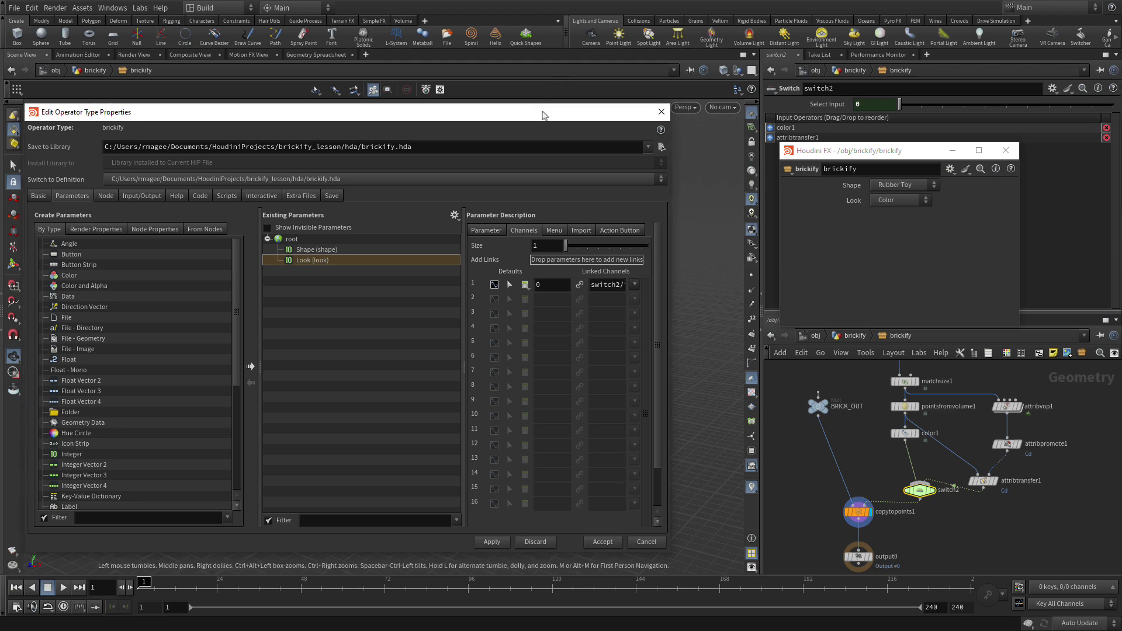
- Test the Look menu by switching to Texture Map and back to Color
{"action": "key", "text": "super+Down"}
{"action": "left_click", "coordinate": [873, 199]}
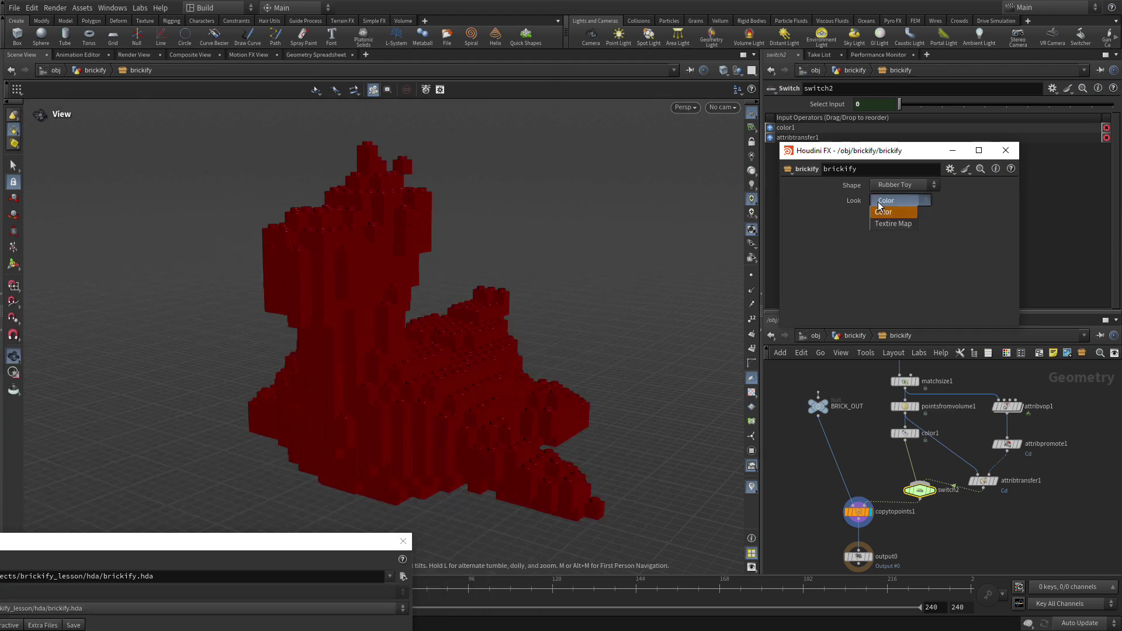
{"action": "left_click", "coordinate": [886, 225]}
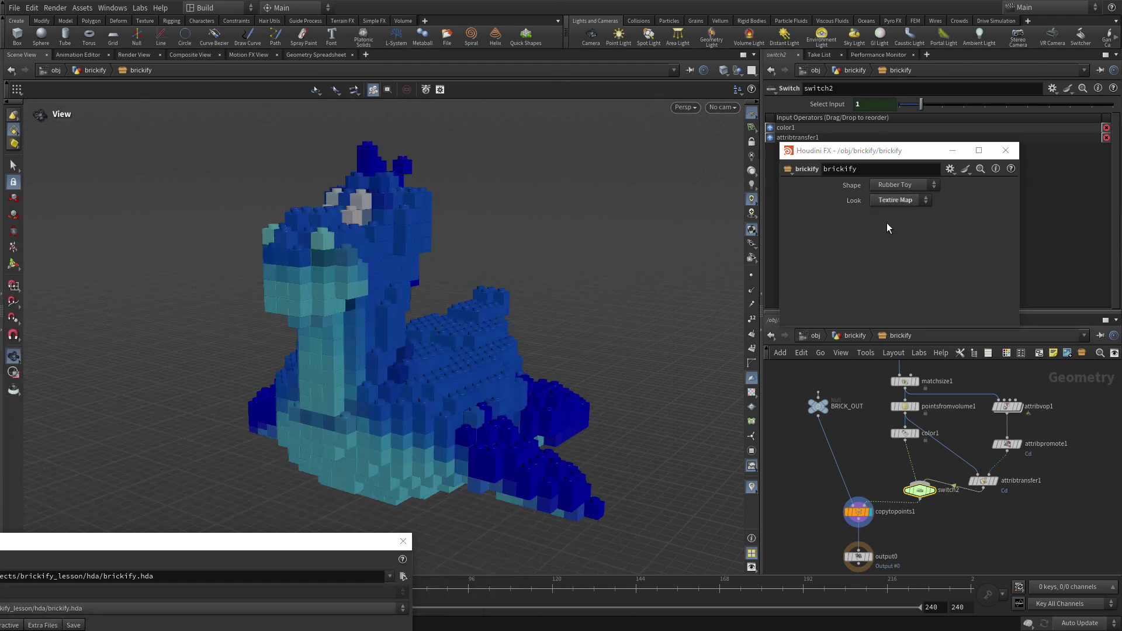
{"action": "left_click", "coordinate": [886, 199]}
{"action": "left_click", "coordinate": [888, 212]}
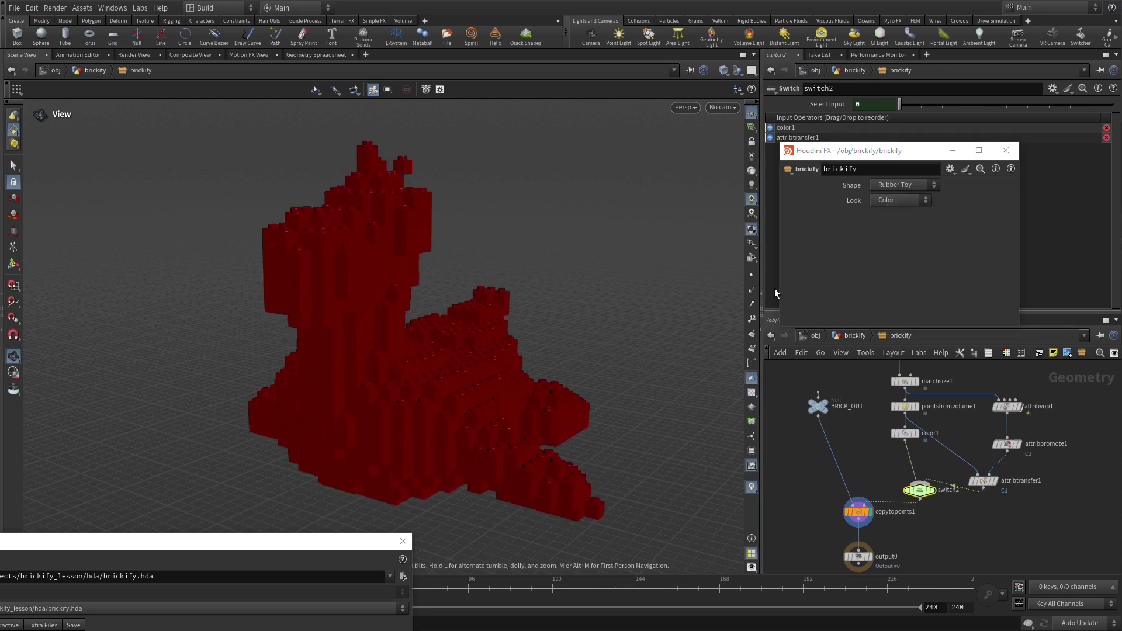
{"action": "left_click_drag", "start_coordinate": [345, 540], "coordinate": [628, 102]}
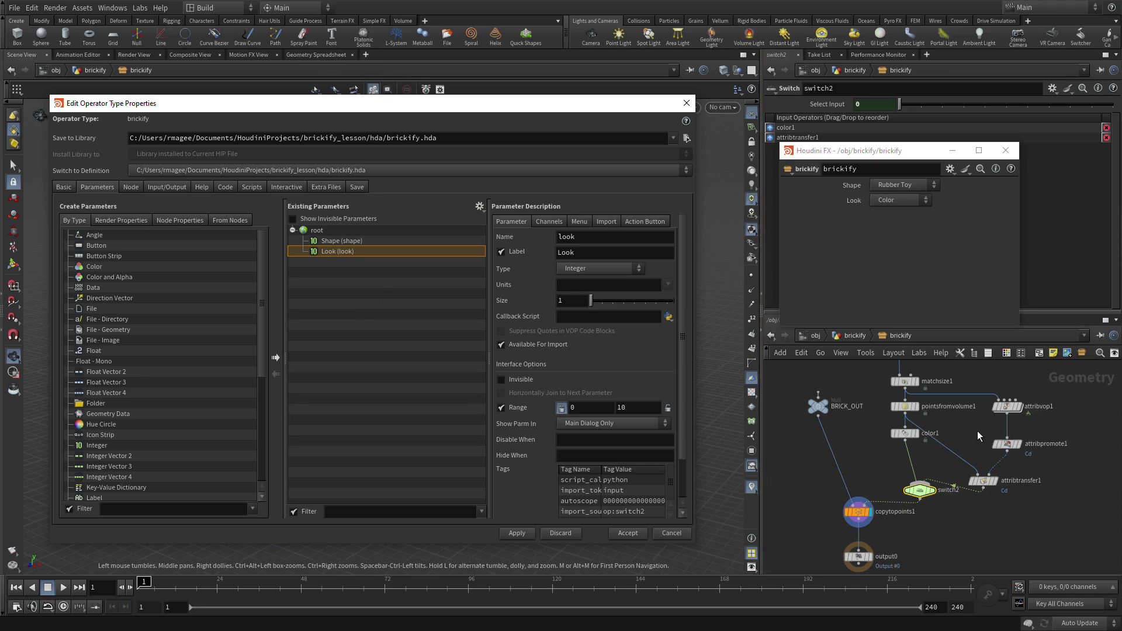
- Promote color1's Color parameter onto root in Existing Parameters and apply it
{"action": "left_click", "coordinate": [910, 434]}
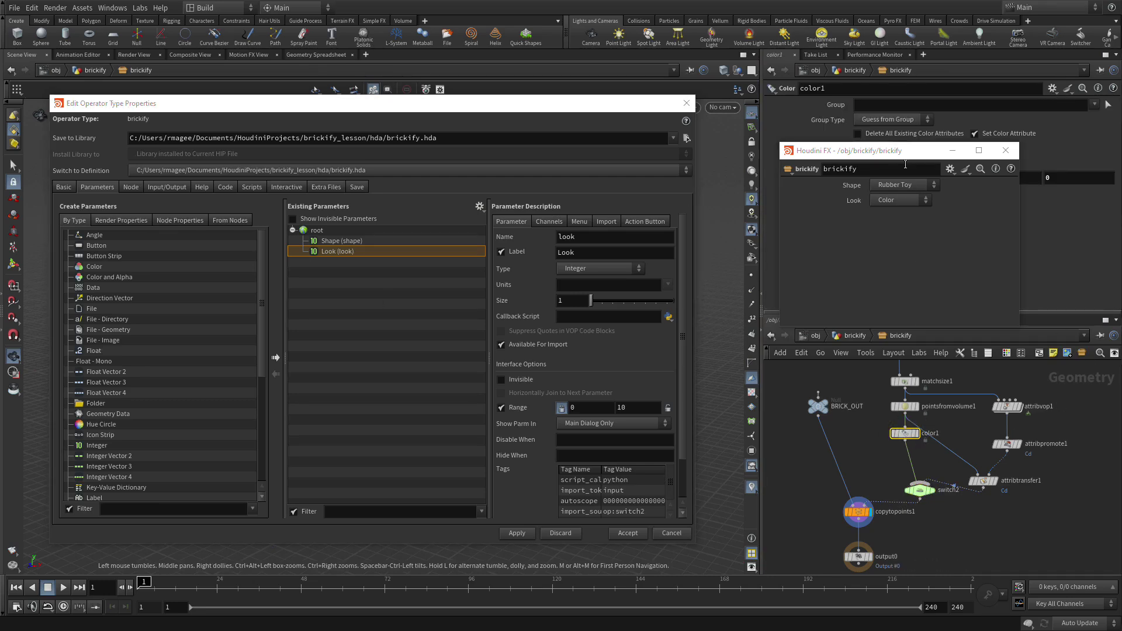
{"action": "left_click_drag", "start_coordinate": [874, 156], "coordinate": [859, 306]}
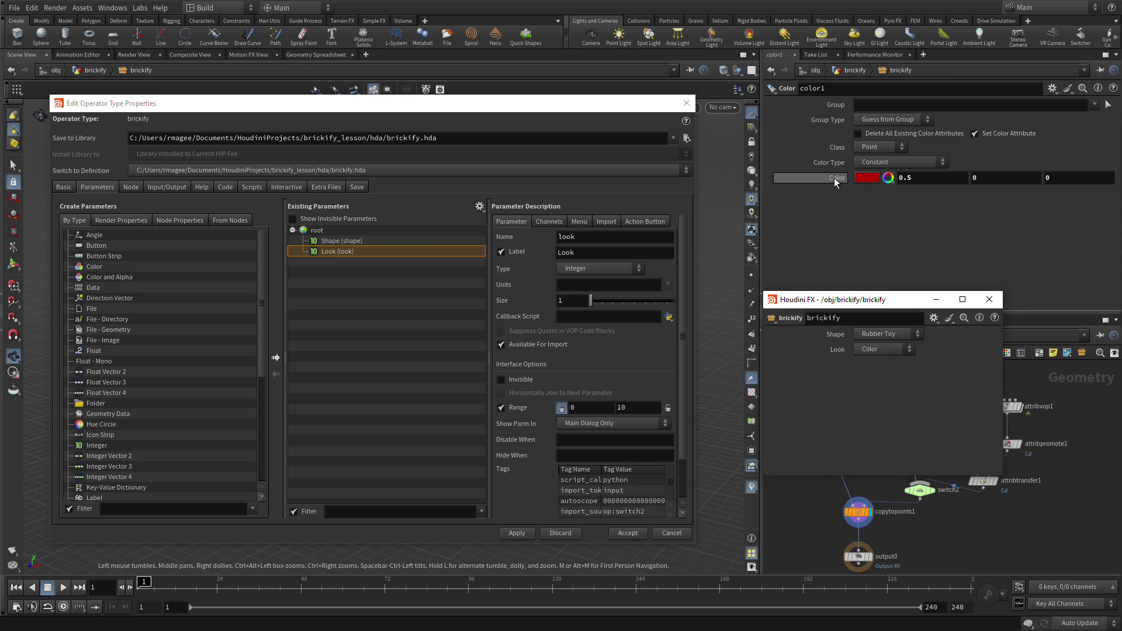
{"action": "left_click_drag", "start_coordinate": [834, 177], "coordinate": [409, 229]}
{"action": "left_click_drag", "start_coordinate": [324, 229], "coordinate": [319, 230]}
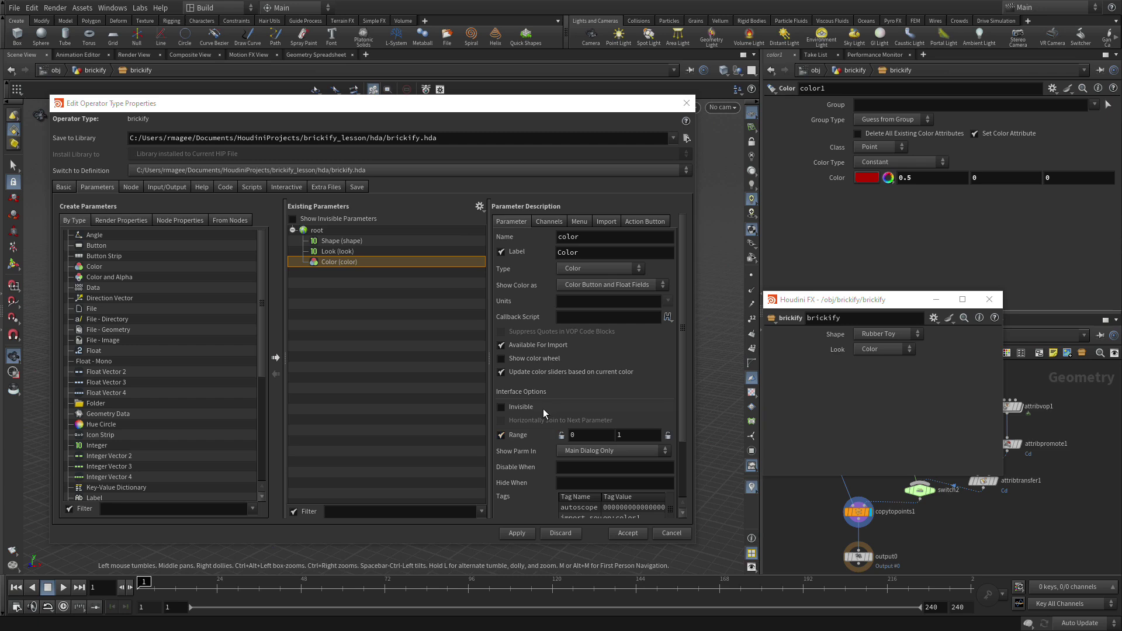
{"action": "left_click", "coordinate": [520, 533]}
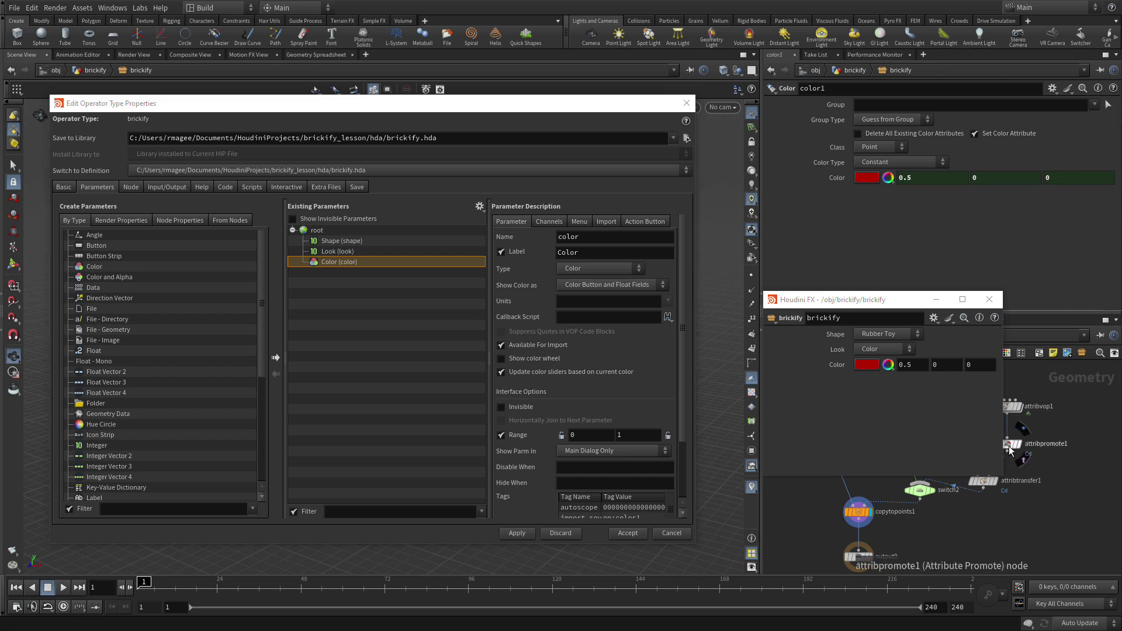
- Promote attribvop1's Texture Map parameter onto the asset's root
{"action": "left_click", "coordinate": [1013, 409]}
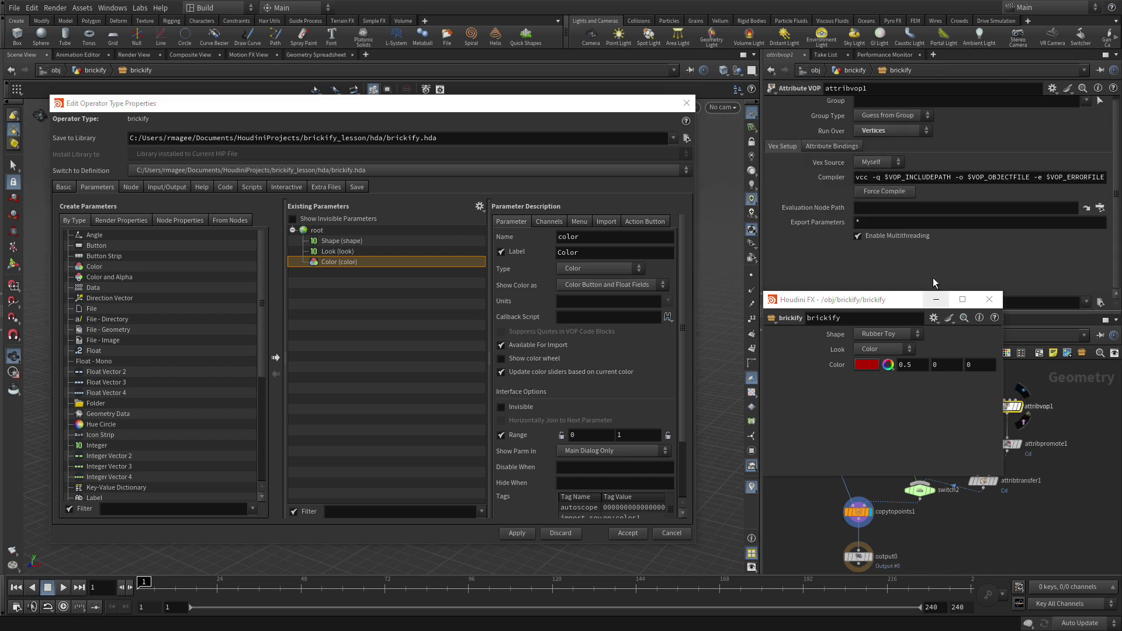
{"action": "left_click_drag", "start_coordinate": [873, 303], "coordinate": [867, 354]}
{"action": "left_click_drag", "start_coordinate": [836, 308], "coordinate": [338, 229]}
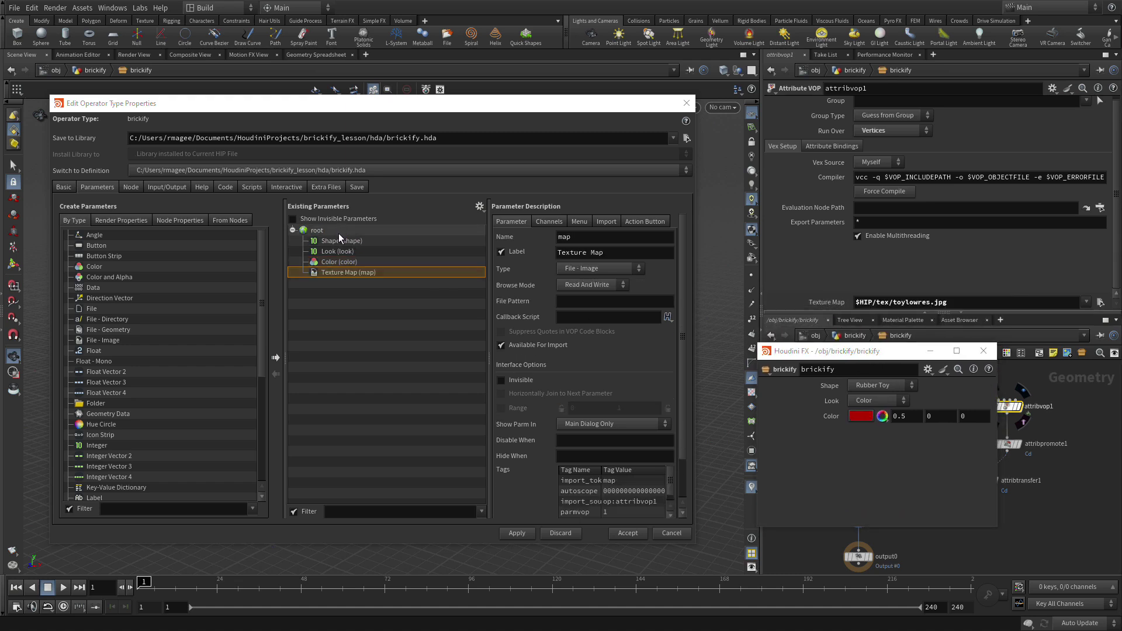
- Set the Texture Map default to Mandril.pic and apply it to the asset
{"action": "left_click", "coordinate": [549, 222]}
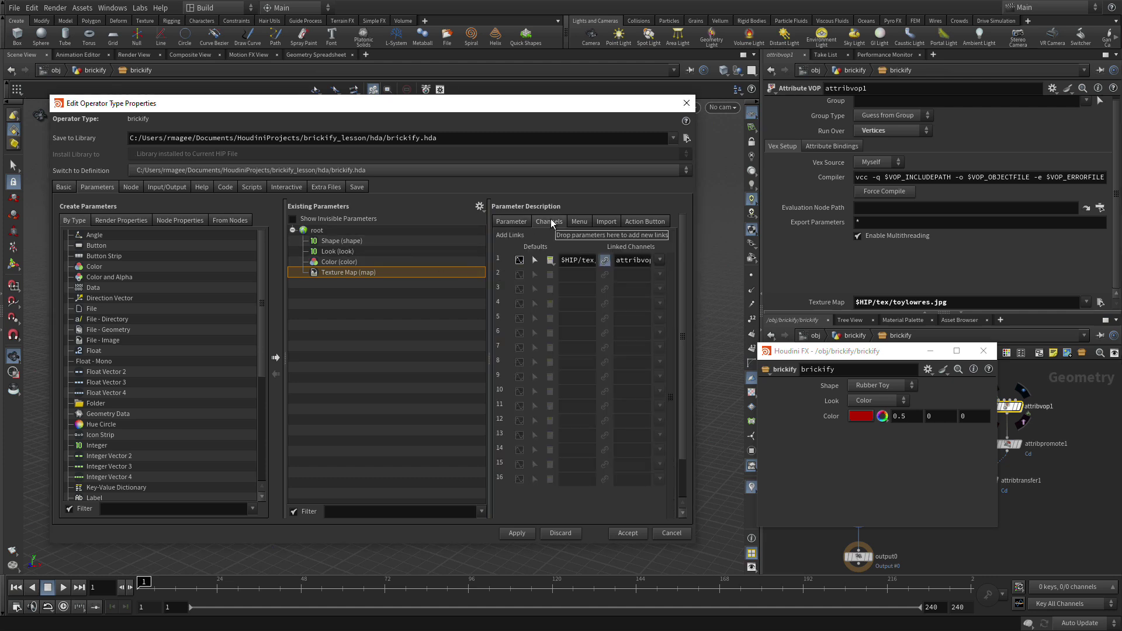
{"action": "double_click", "coordinate": [577, 261]}
{"action": "type", "text": "Mandril.pic"}
{"action": "key", "text": "Return"}
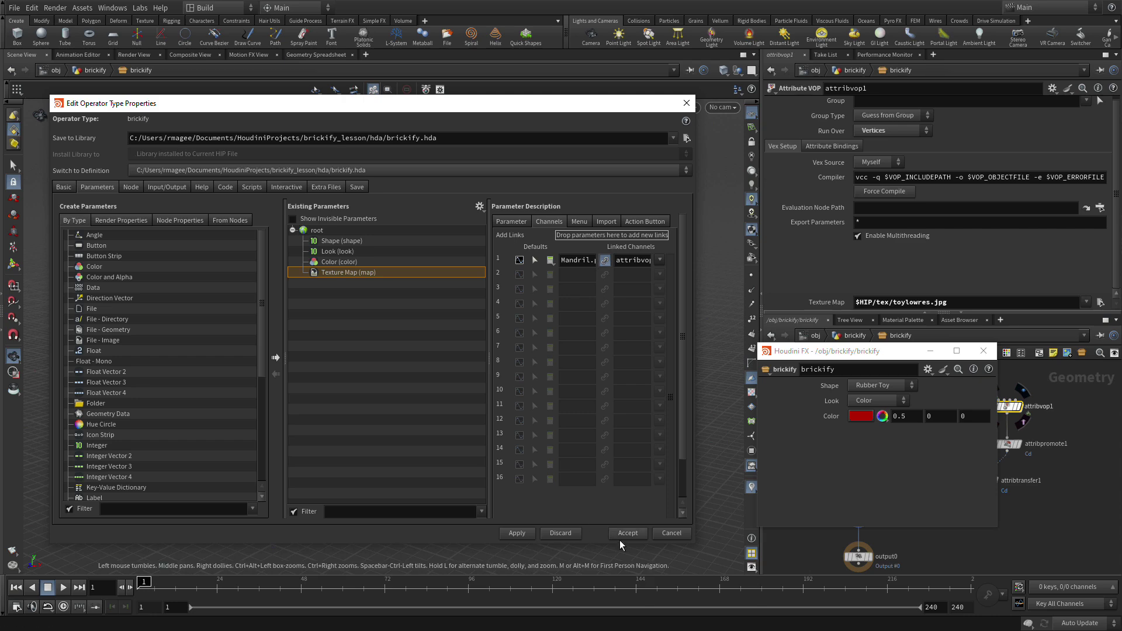
{"action": "left_click", "coordinate": [517, 534]}
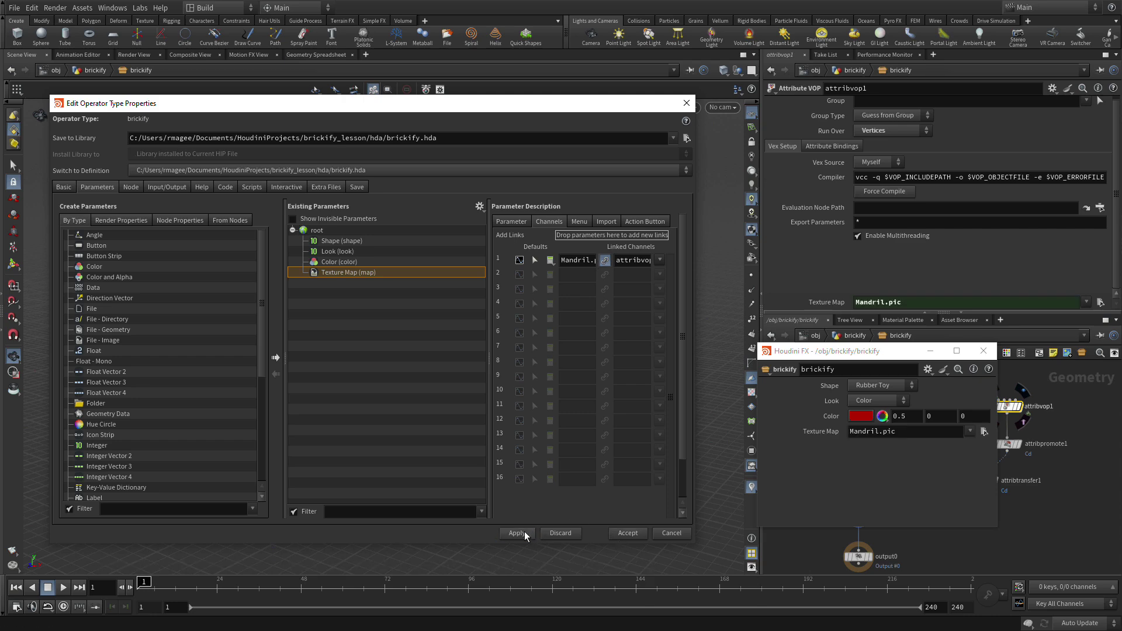
{"action": "left_click_drag", "start_coordinate": [491, 111], "coordinate": [295, 537]}
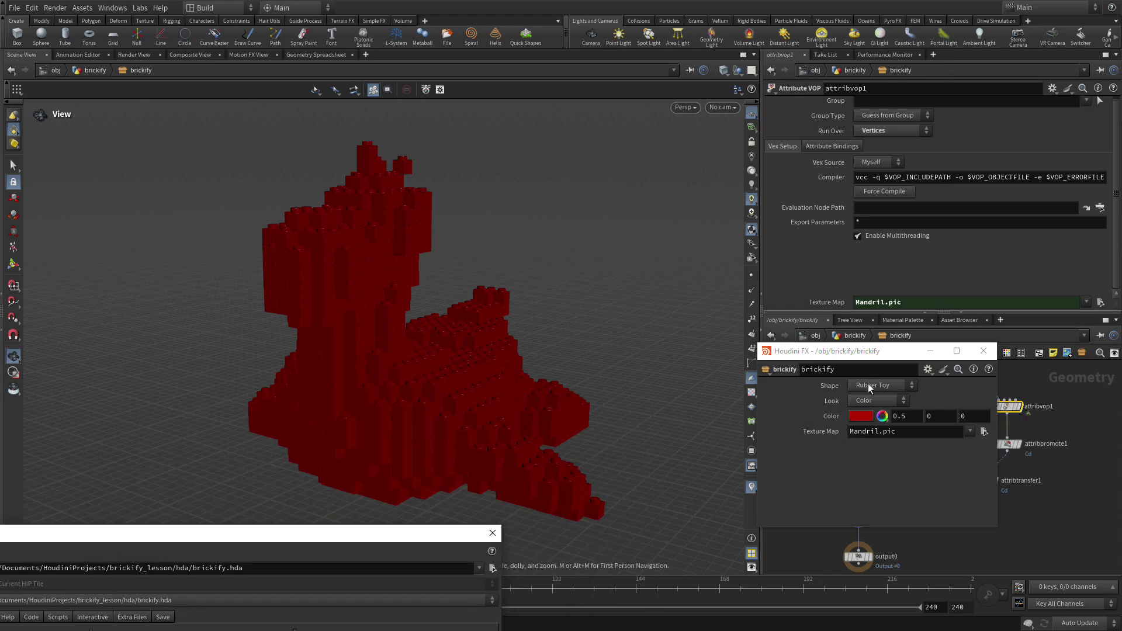
- Preview the Mandril texture map on the bricks, restore solid red Color, and bring back the type properties editor
{"action": "left_click", "coordinate": [865, 401]}
{"action": "left_click", "coordinate": [868, 422]}
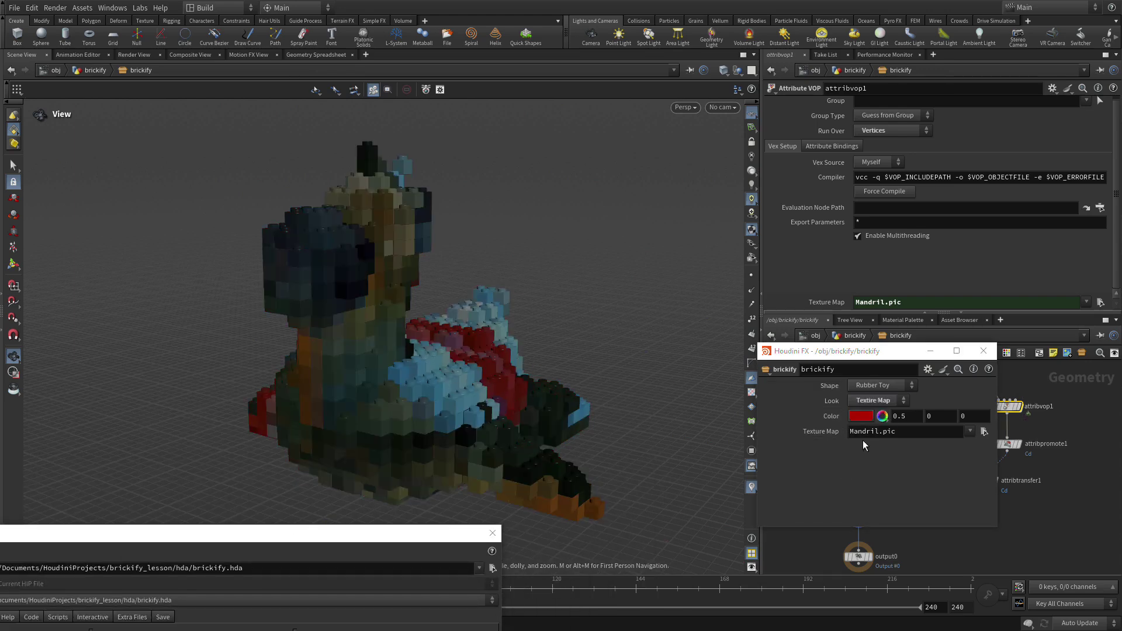
{"action": "left_click", "coordinate": [866, 402]}
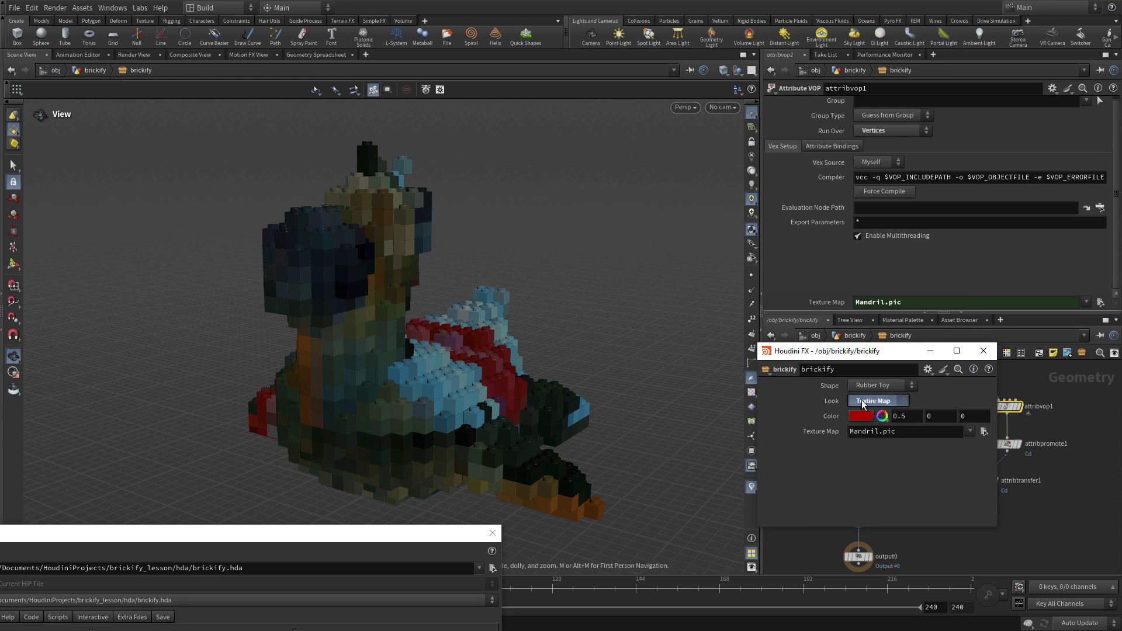
{"action": "left_click", "coordinate": [862, 411]}
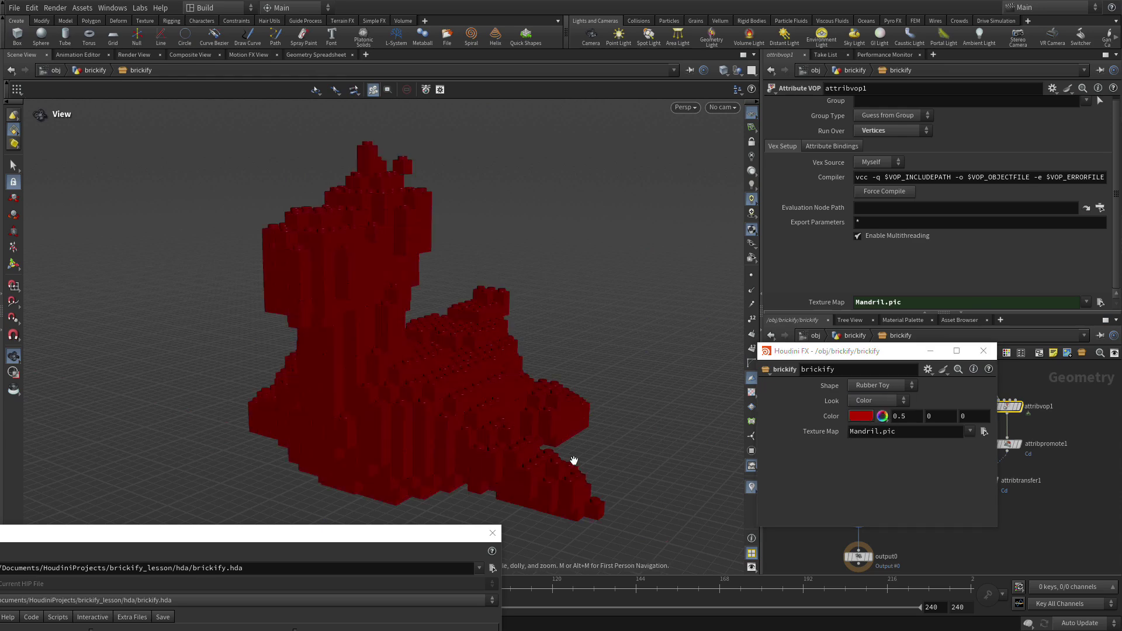
{"action": "left_click_drag", "start_coordinate": [414, 541], "coordinate": [632, 99]}
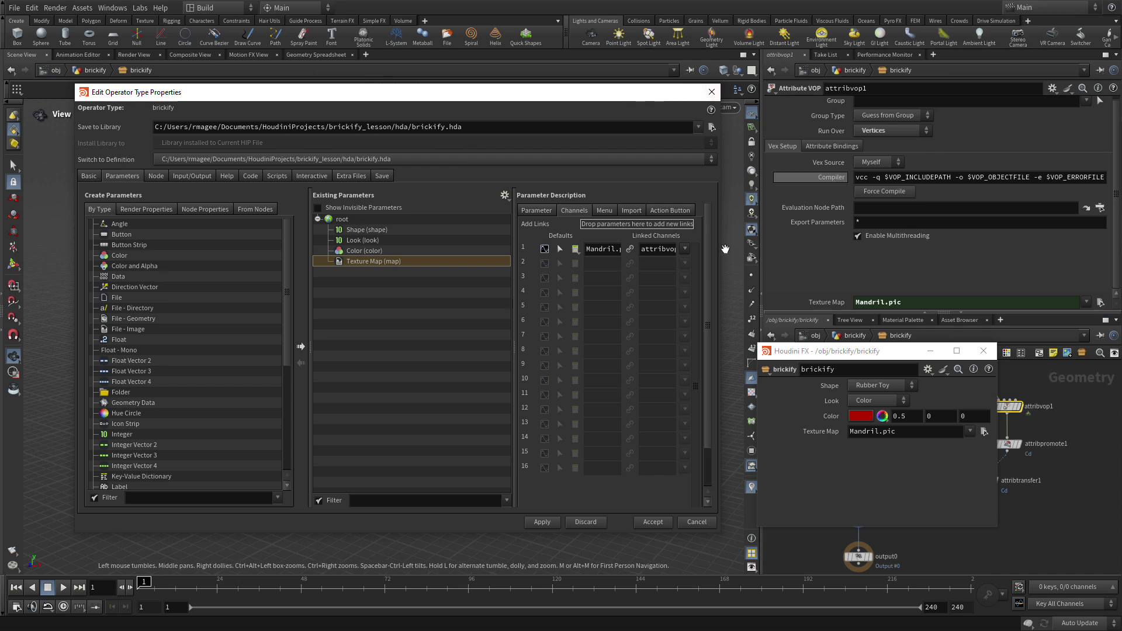
- Give the Color parameter the disable condition { look != 0 }
{"action": "left_click", "coordinate": [537, 210]}
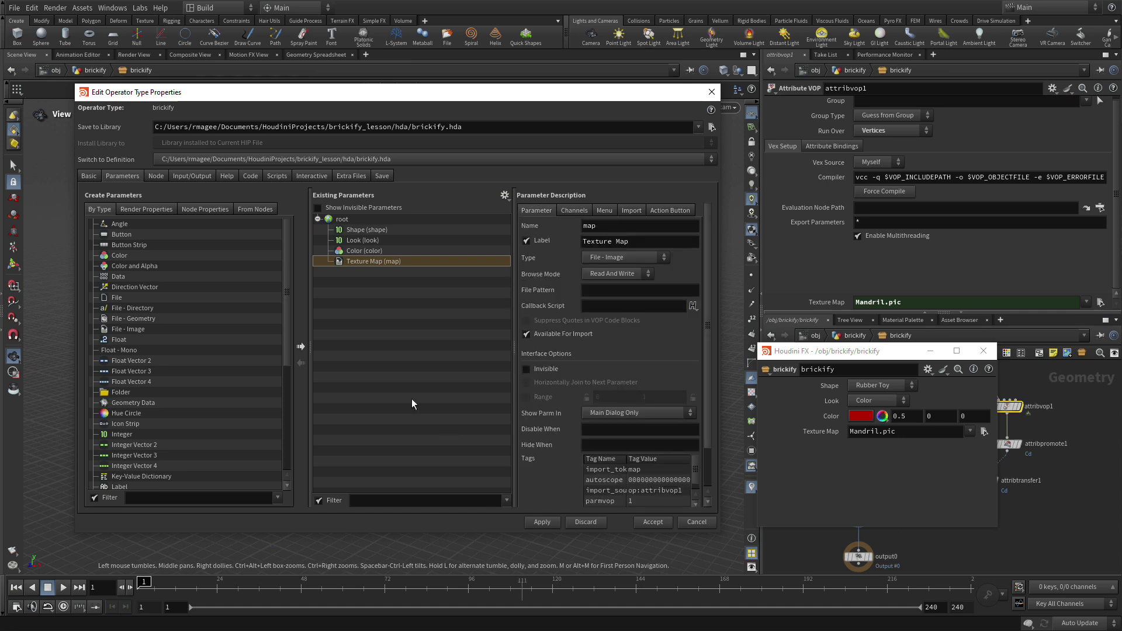
{"action": "left_click", "coordinate": [372, 250]}
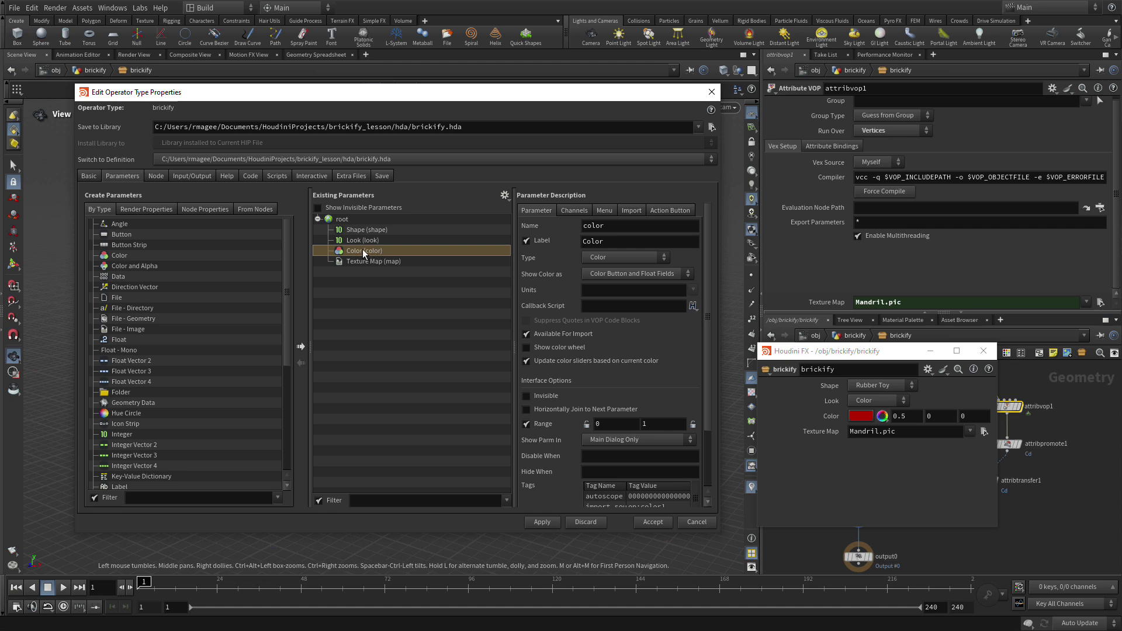
{"action": "left_click", "coordinate": [596, 458]}
{"action": "type", "text": "{ look != 0 }"}
{"action": "left_click", "coordinate": [549, 521]}
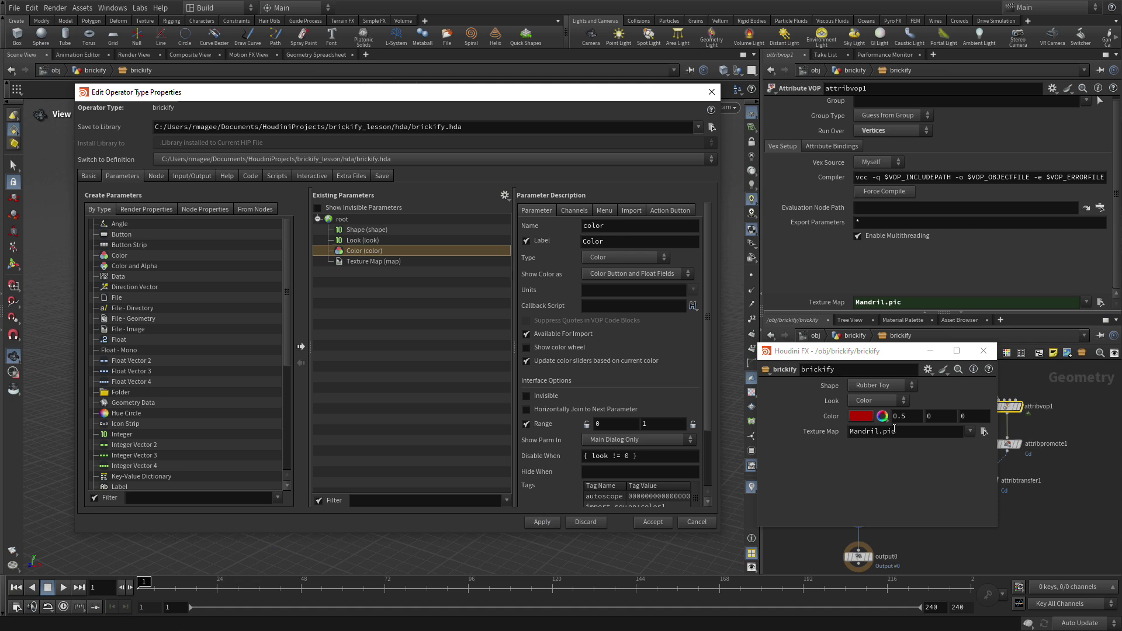
- Test the Color condition by switching Look to Texture Map and back to Color
{"action": "left_click", "coordinate": [875, 400]}
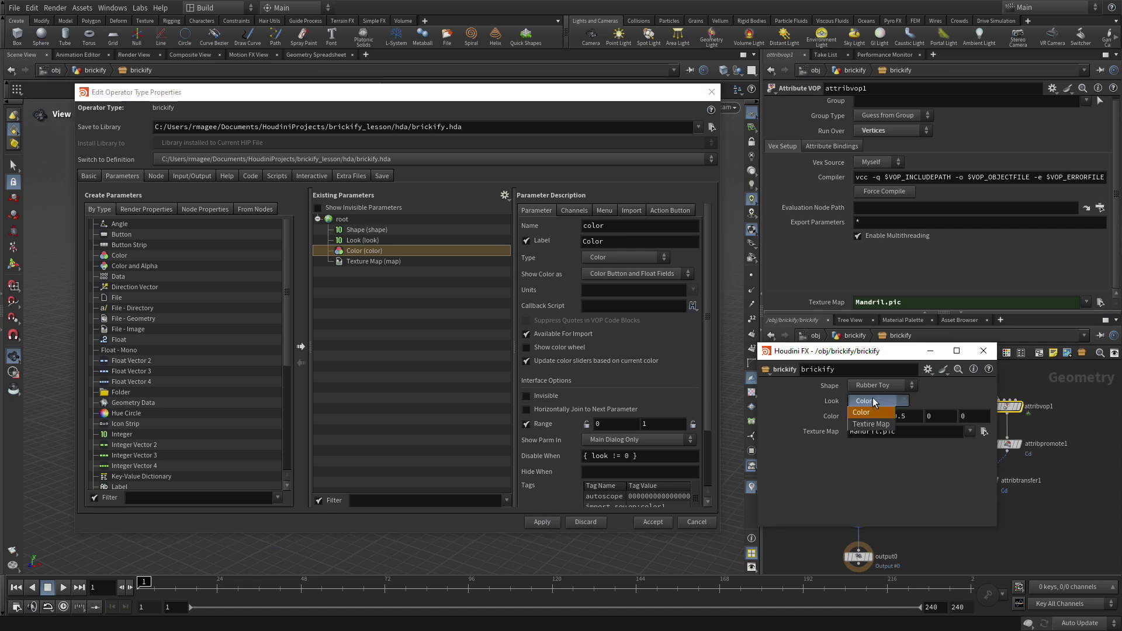
{"action": "left_click", "coordinate": [869, 428]}
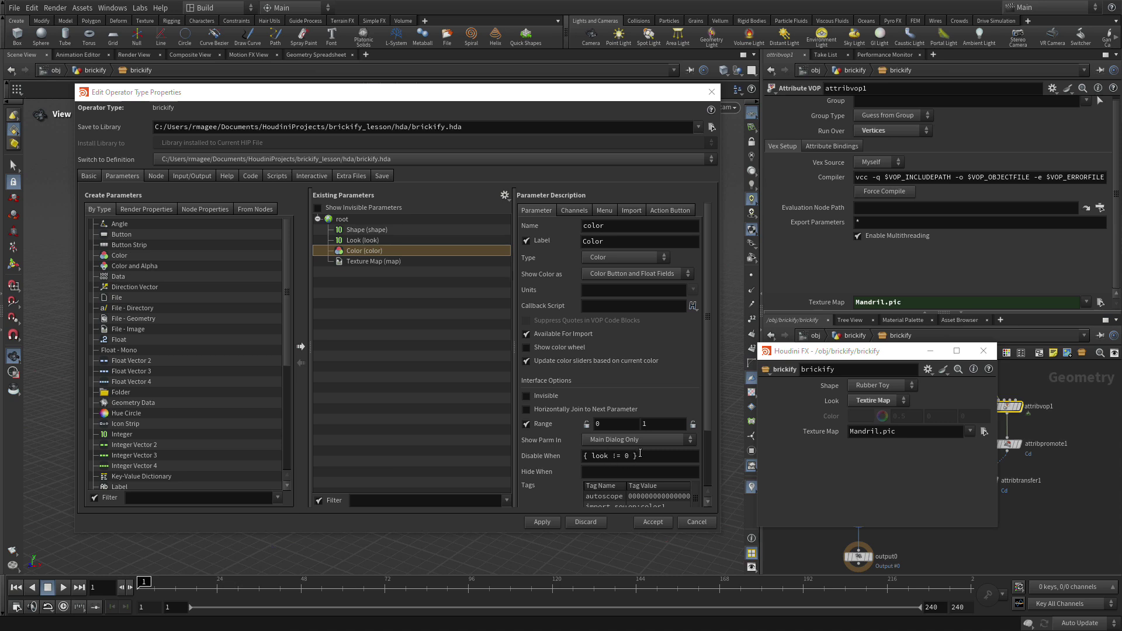
{"action": "left_click", "coordinate": [875, 400]}
{"action": "left_click", "coordinate": [877, 413]}
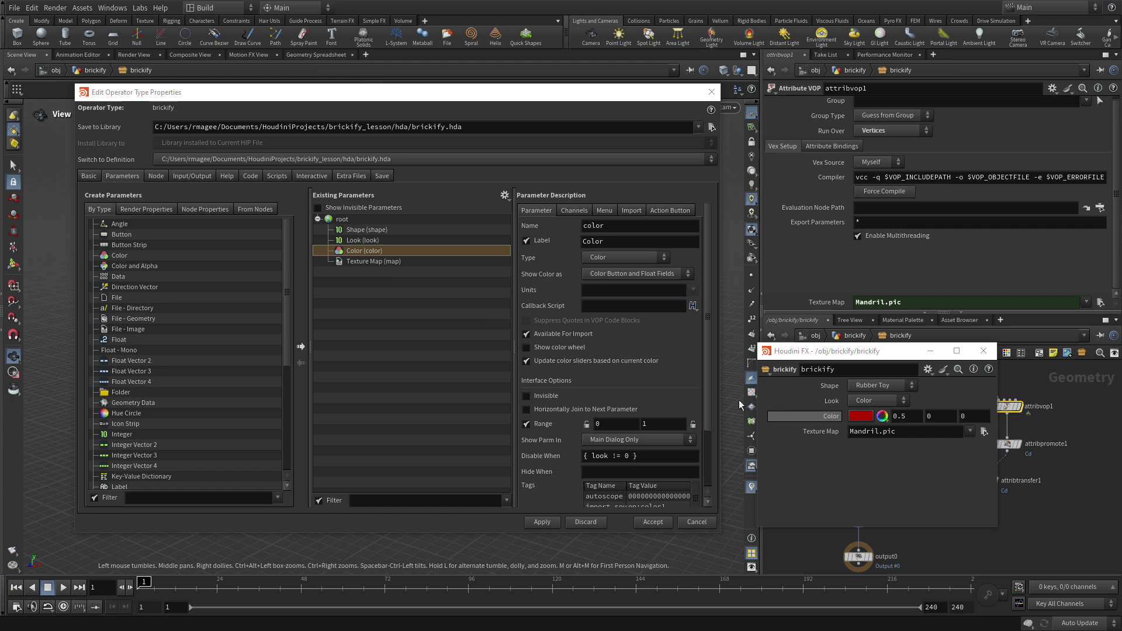
- Copy the condition to the Texture Map parameter, changing it to { look != 1 }
{"action": "left_click", "coordinate": [382, 263]}
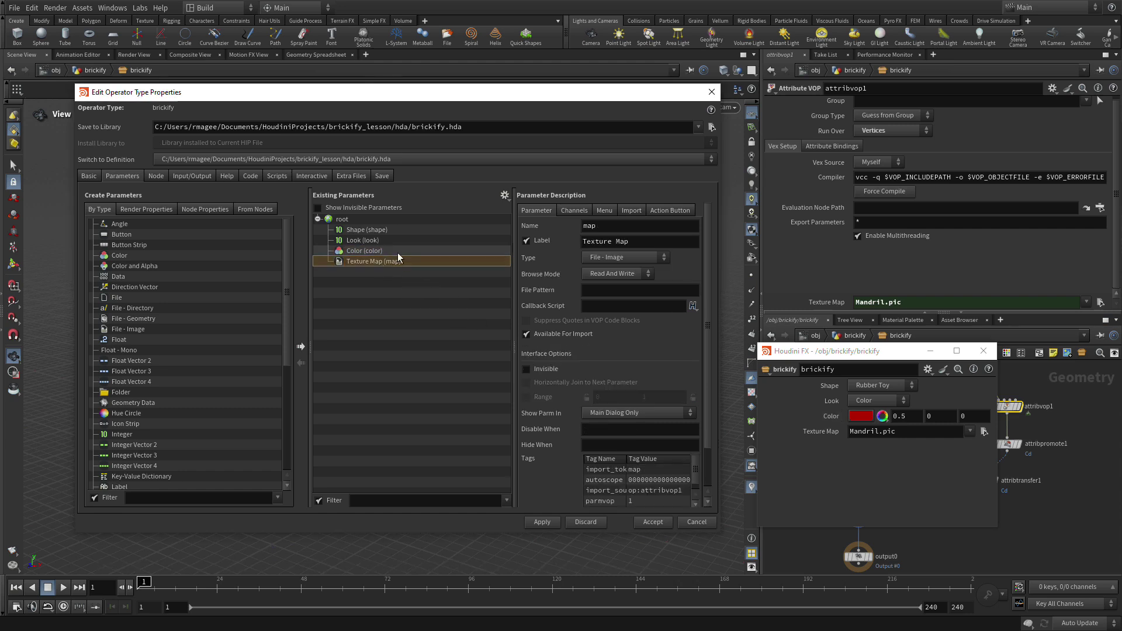
{"action": "left_click", "coordinate": [391, 250]}
{"action": "triple_click", "coordinate": [616, 454]}
{"action": "key", "text": "ctrl+c"}
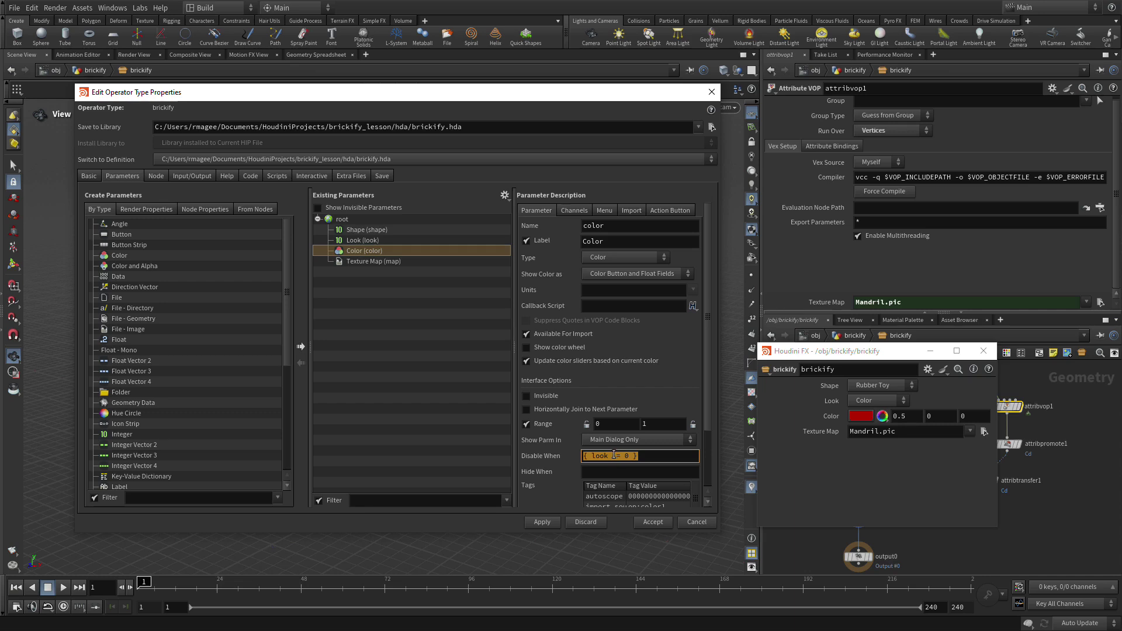
{"action": "left_click", "coordinate": [377, 263]}
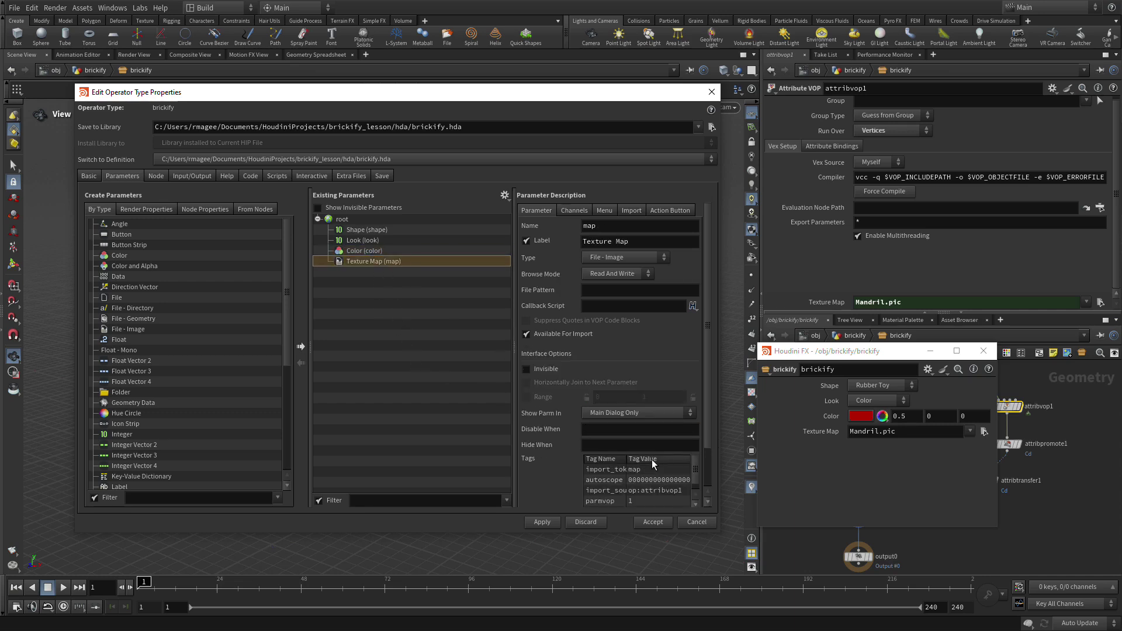
{"action": "left_click", "coordinate": [606, 435]}
{"action": "key", "text": "ctrl+v"}
{"action": "double_click", "coordinate": [626, 429]}
{"action": "left_click", "coordinate": [567, 478]}
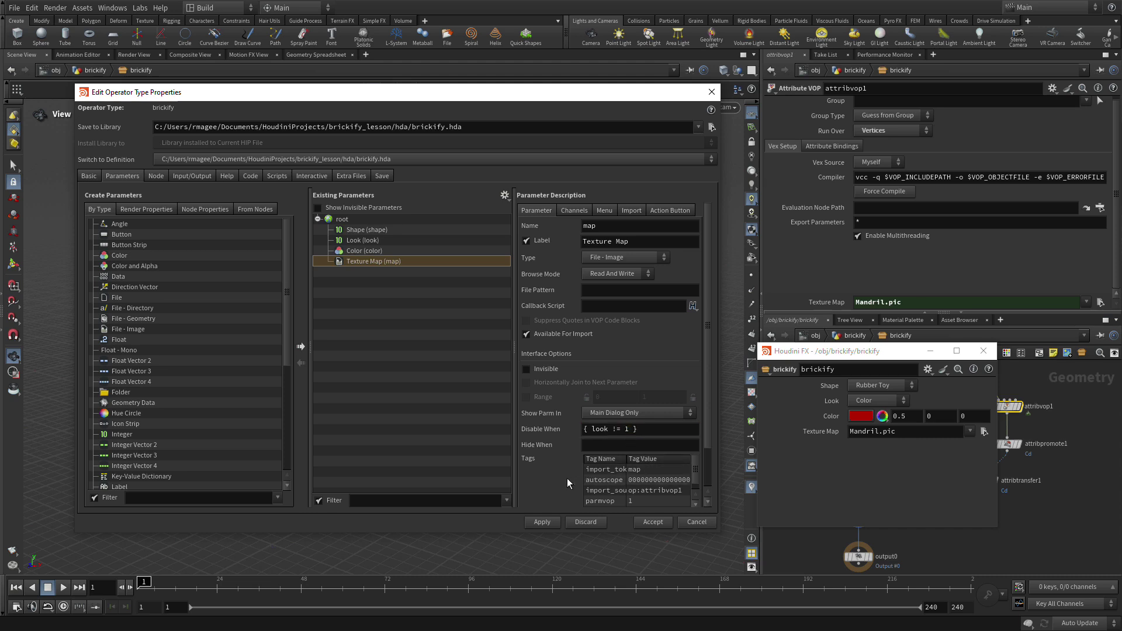
{"action": "left_click", "coordinate": [551, 522]}
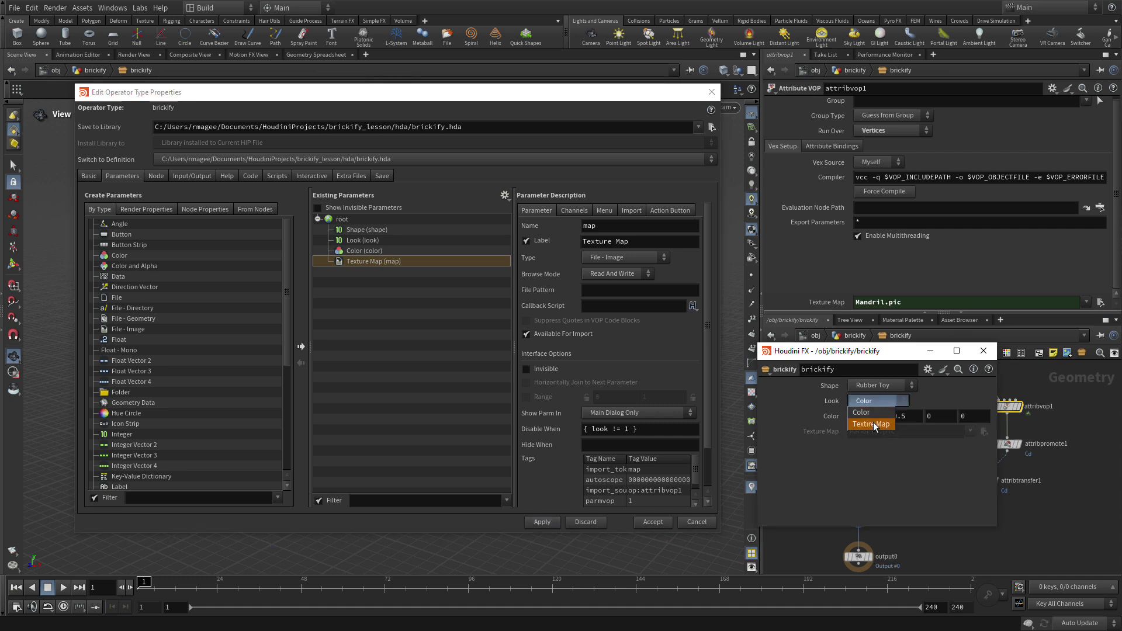
- Test both conditions, then set Look to Texture Map and browse for its image
{"action": "left_click", "coordinate": [873, 423]}
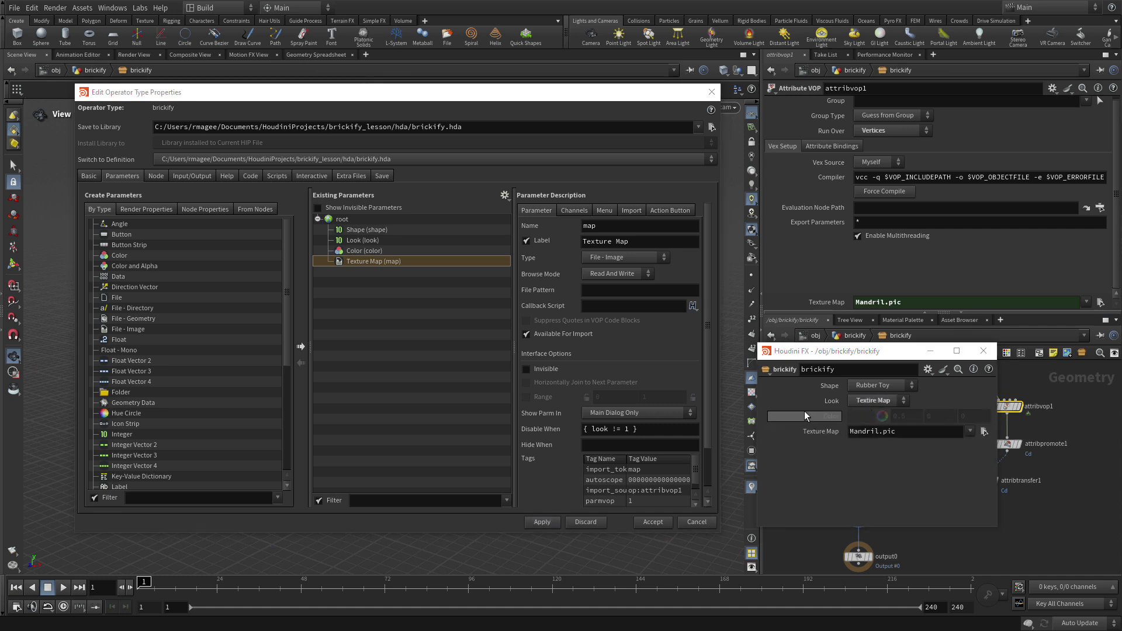
{"action": "left_click", "coordinate": [869, 400]}
{"action": "left_click", "coordinate": [867, 415]}
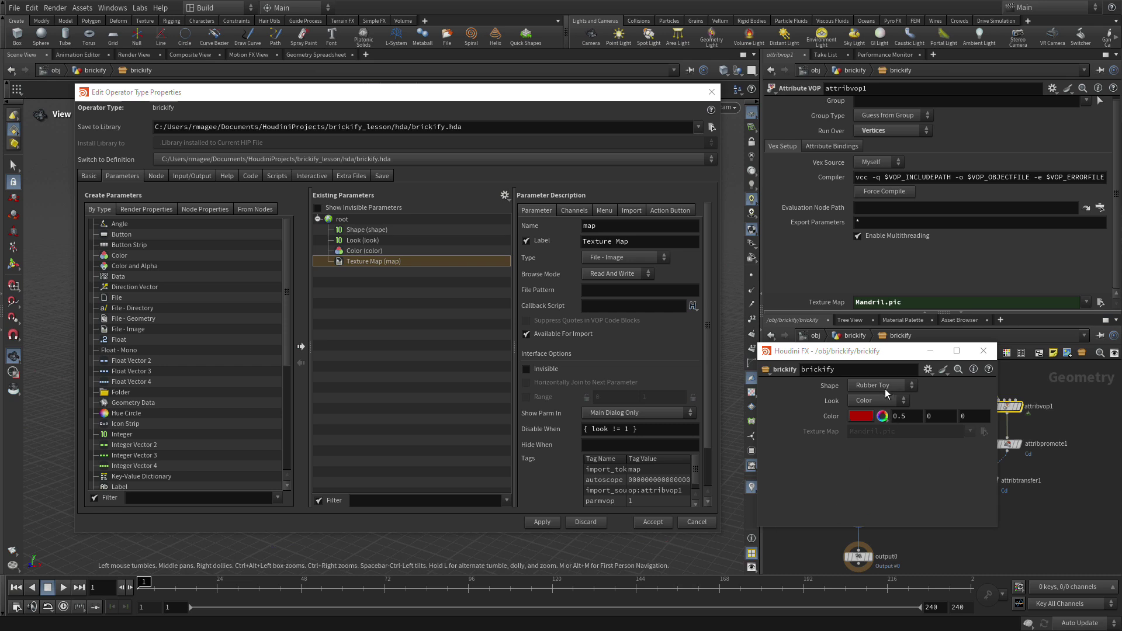
{"action": "left_click", "coordinate": [872, 401]}
{"action": "left_click", "coordinate": [874, 425]}
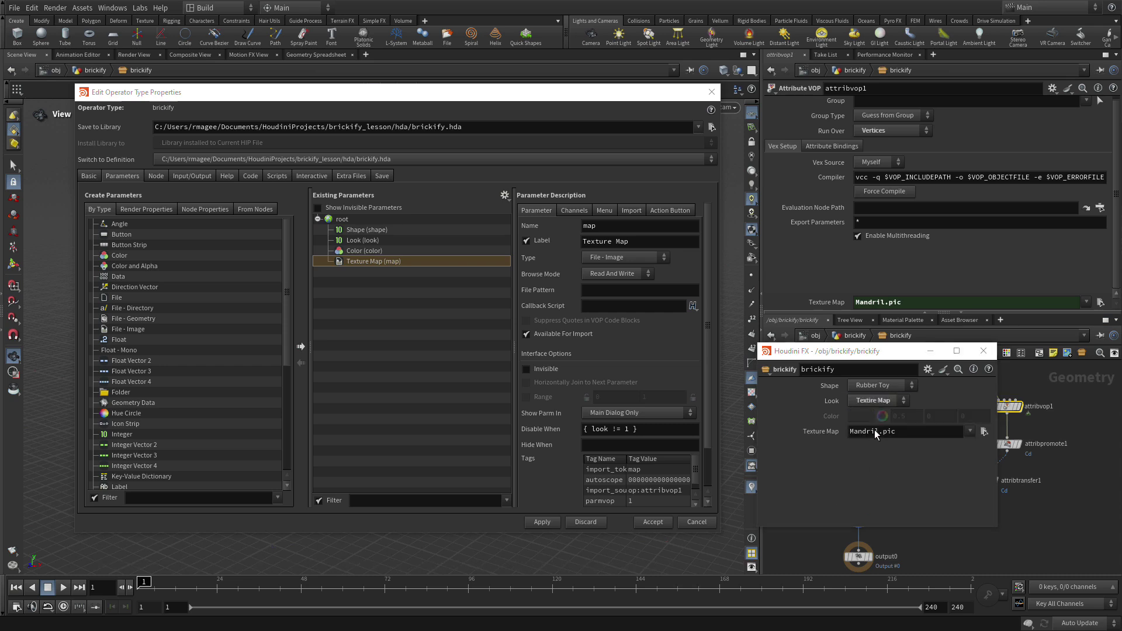
{"action": "left_click", "coordinate": [984, 432]}
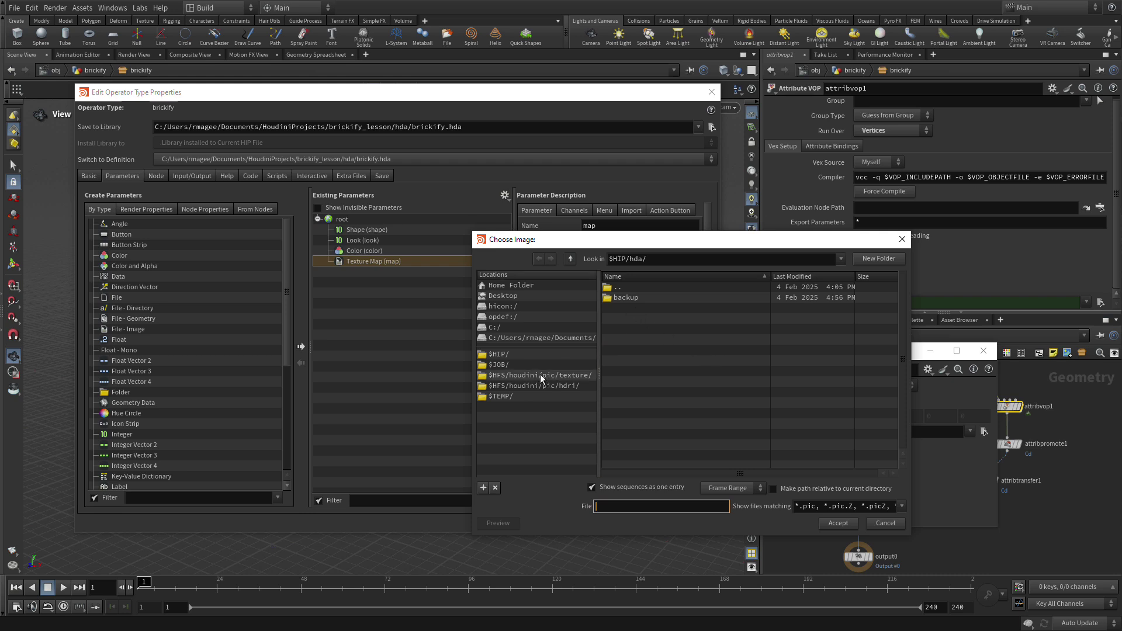
- Load $HIP/tex/toylowres.jpg as the texture map and move the type properties window aside
{"action": "left_click", "coordinate": [498, 354]}
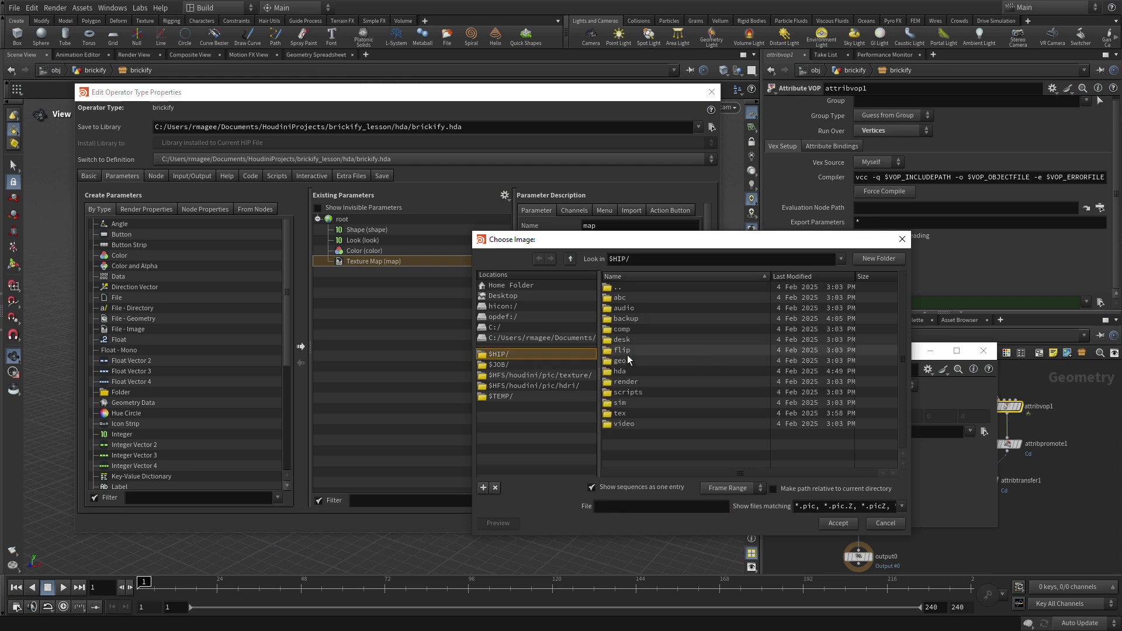
{"action": "double_click", "coordinate": [621, 414]}
{"action": "left_click", "coordinate": [636, 299]}
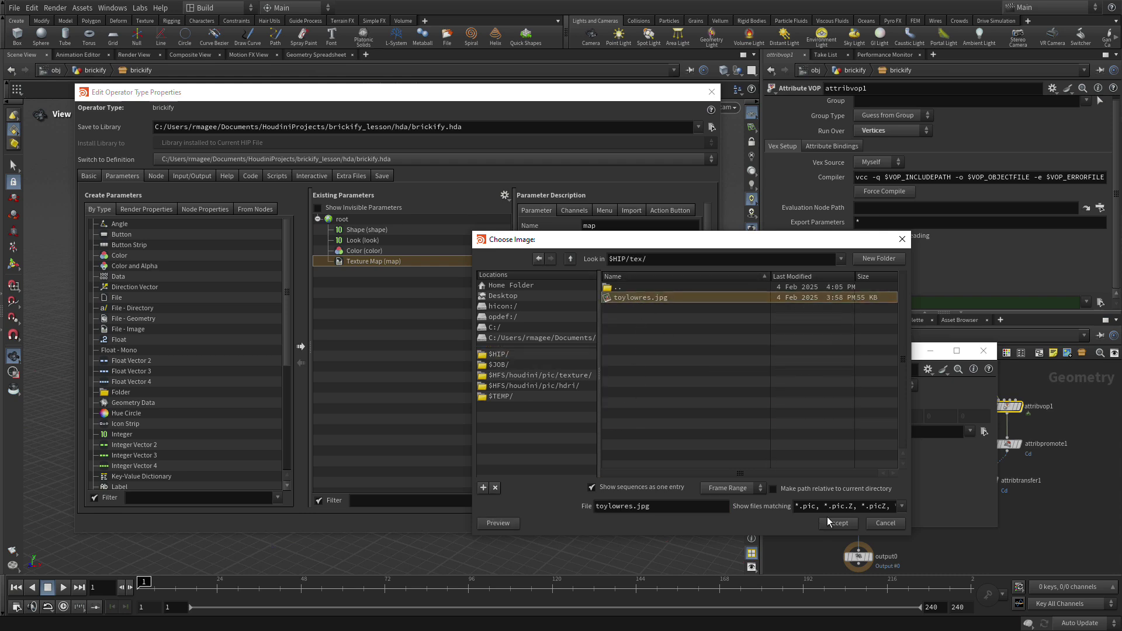
{"action": "left_click", "coordinate": [837, 523]}
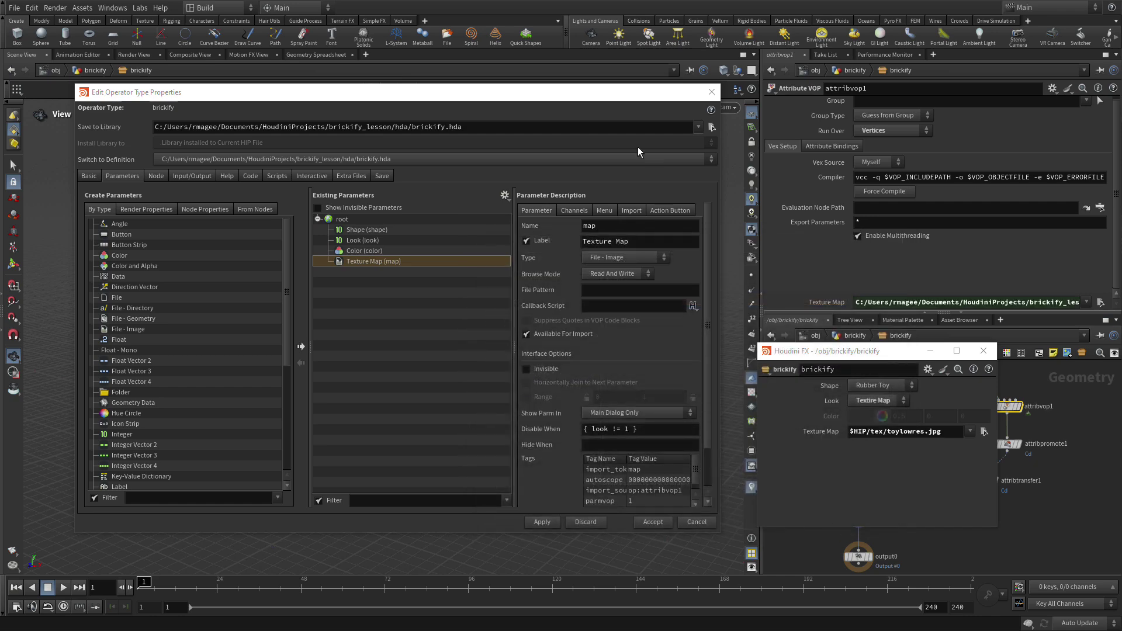
{"action": "left_click_drag", "start_coordinate": [615, 97], "coordinate": [411, 474]}
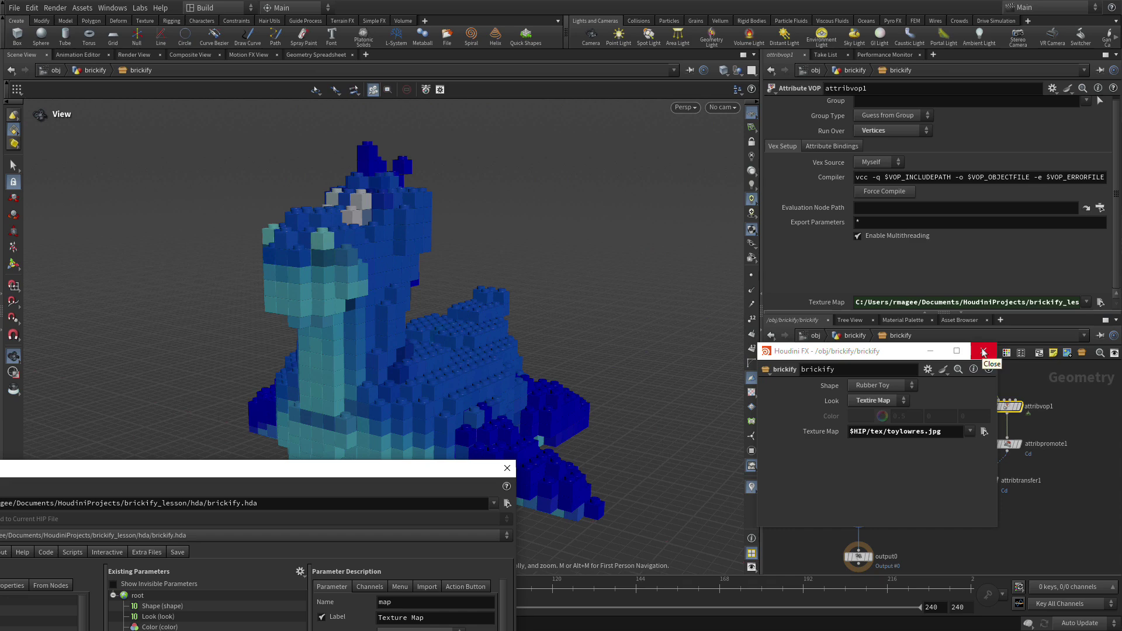
- Accept the type property edits, close the floating brickify window, and go up to the network level
{"action": "left_click_drag", "start_coordinate": [409, 470], "coordinate": [547, 102]}
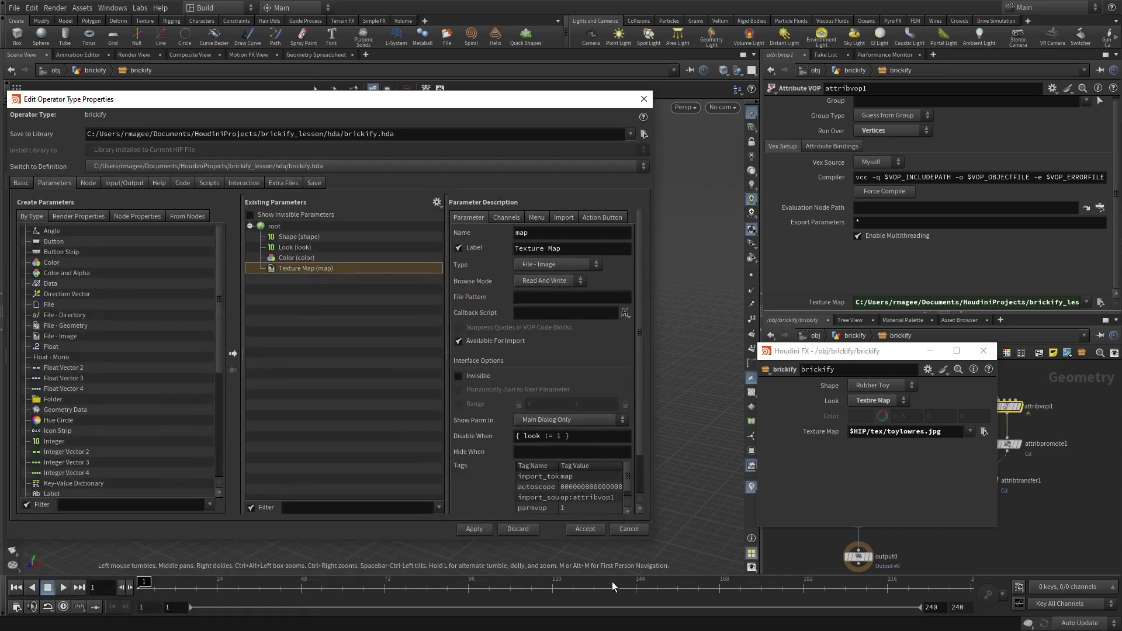
{"action": "left_click", "coordinate": [584, 529]}
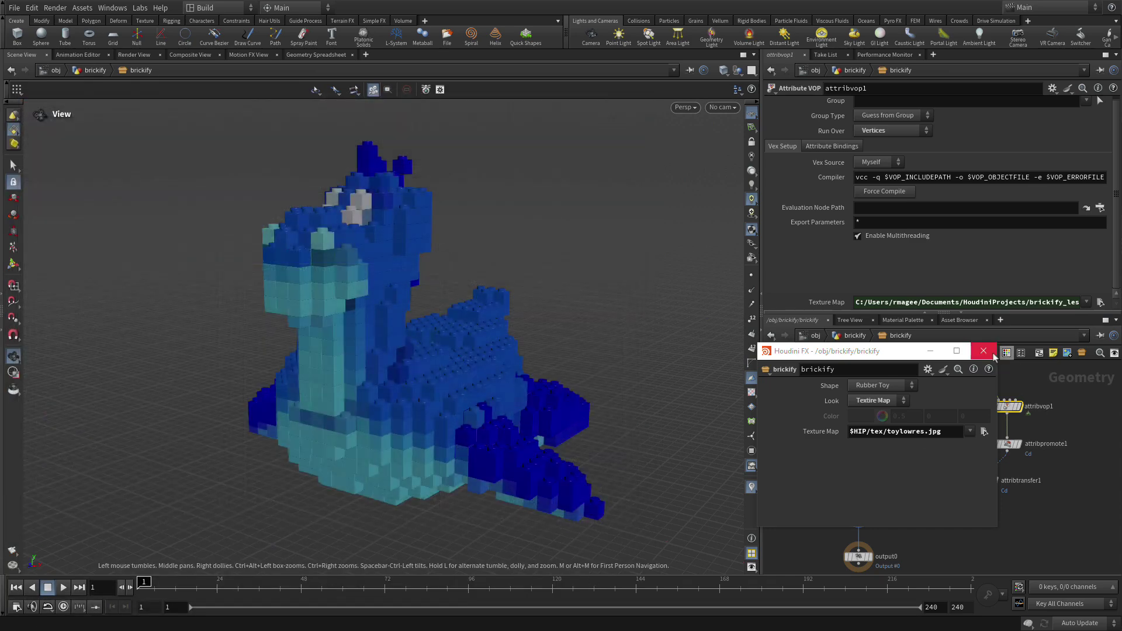
{"action": "left_click", "coordinate": [983, 351]}
{"action": "left_click", "coordinate": [855, 336]}
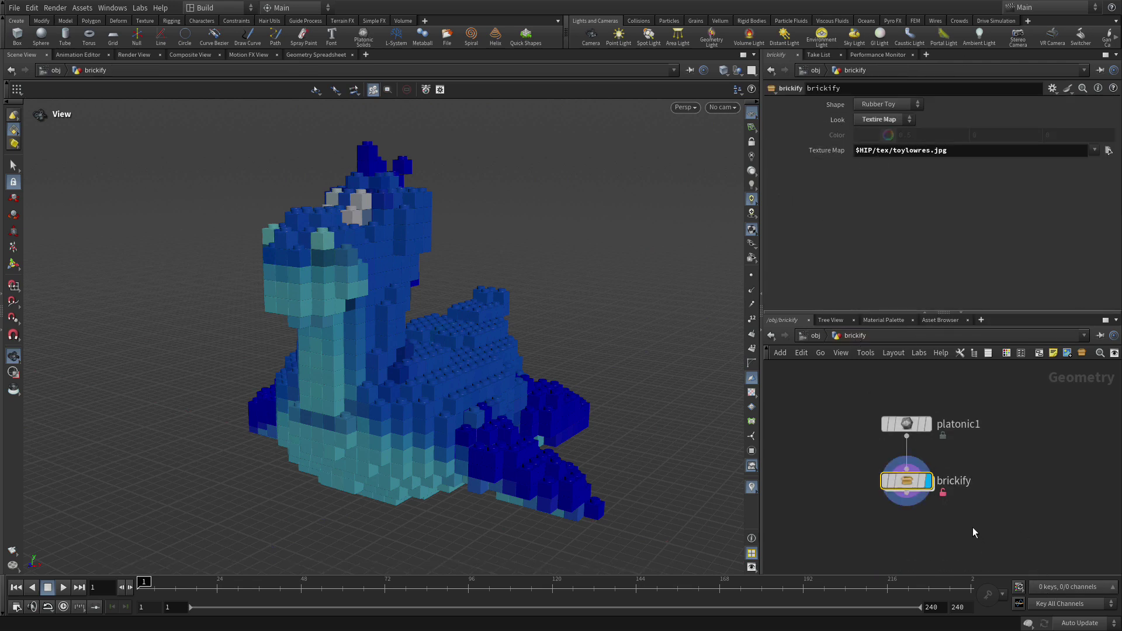
- Rename the brickify node to brickify_asset and move platonic1 up and to the right
{"action": "double_click", "coordinate": [961, 487]}
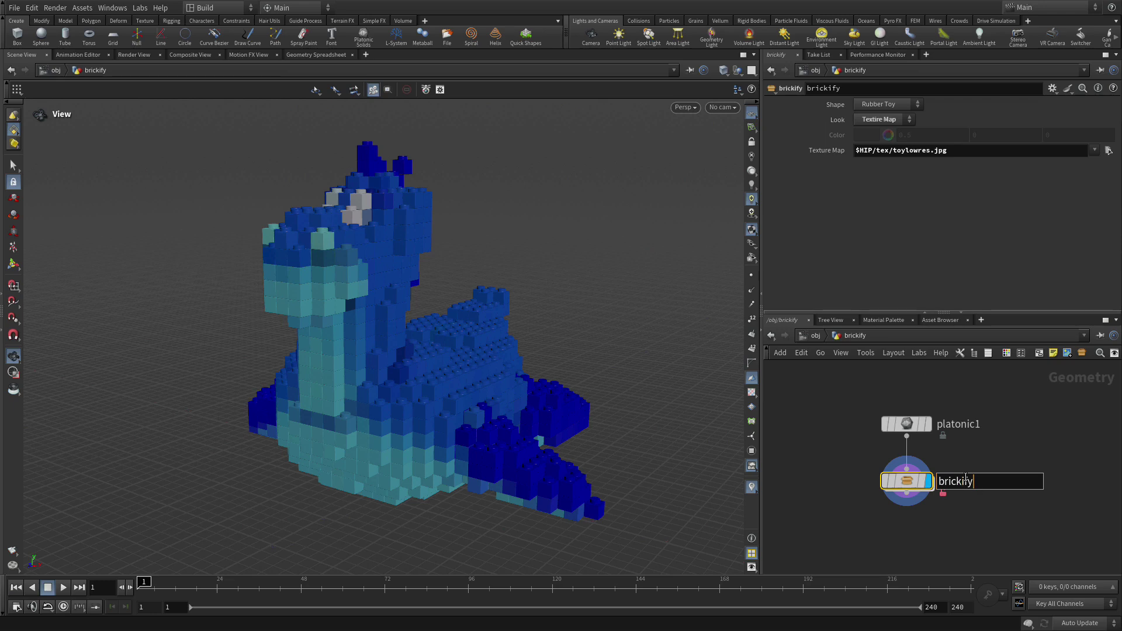
{"action": "type", "text": "_asset"}
{"action": "key", "text": "Return"}
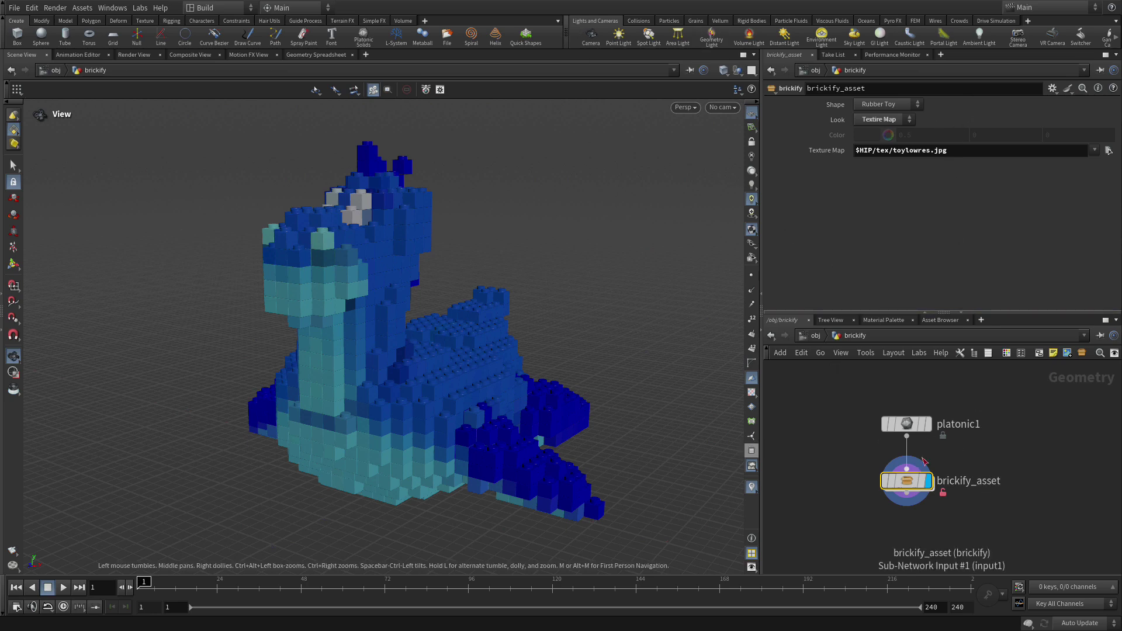
{"action": "mouse_move", "coordinate": [915, 433]}
{"action": "left_click_drag", "start_coordinate": [915, 432], "coordinate": [1022, 426]}
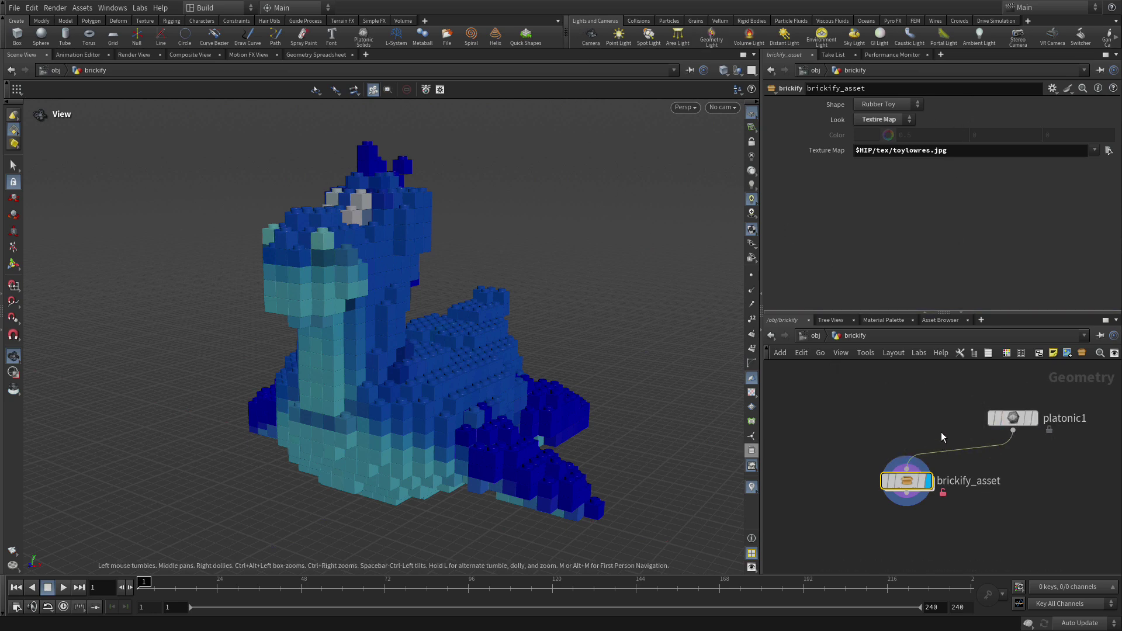
- Set Look to Color with pure blue (0, 0, 1) bricks
{"action": "left_click", "coordinate": [877, 121]}
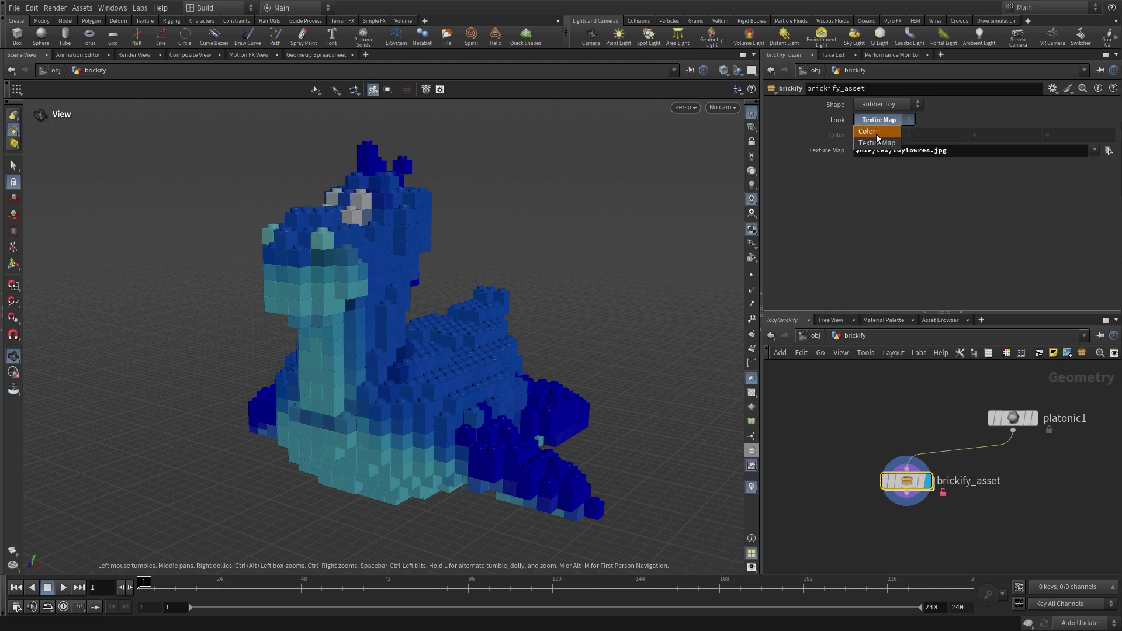
{"action": "left_click", "coordinate": [878, 135]}
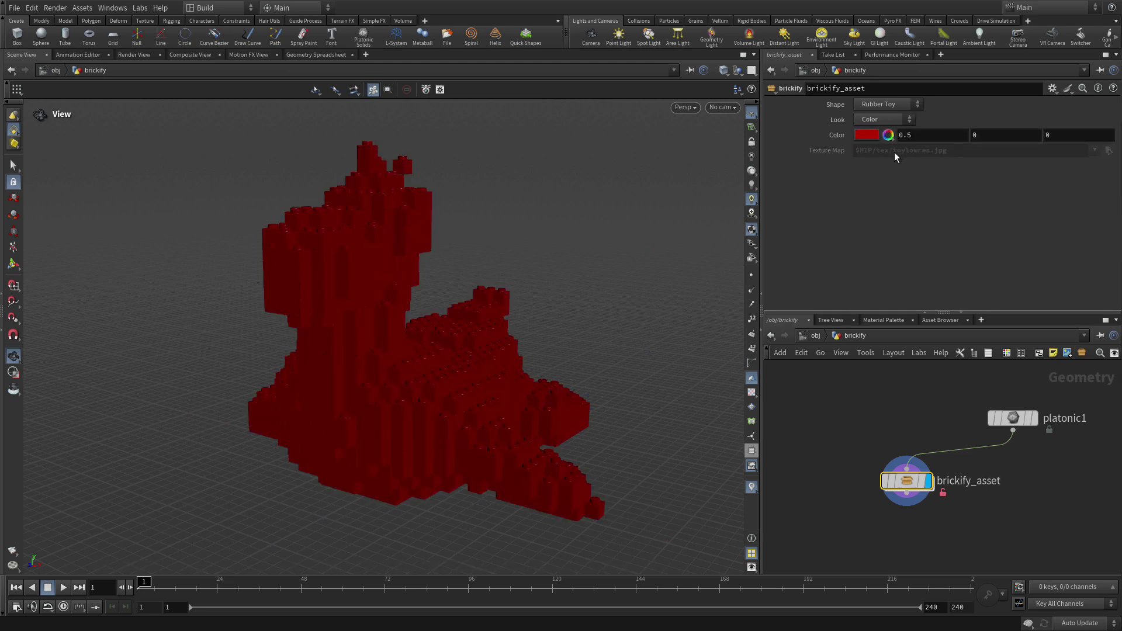
{"action": "left_click", "coordinate": [868, 135]}
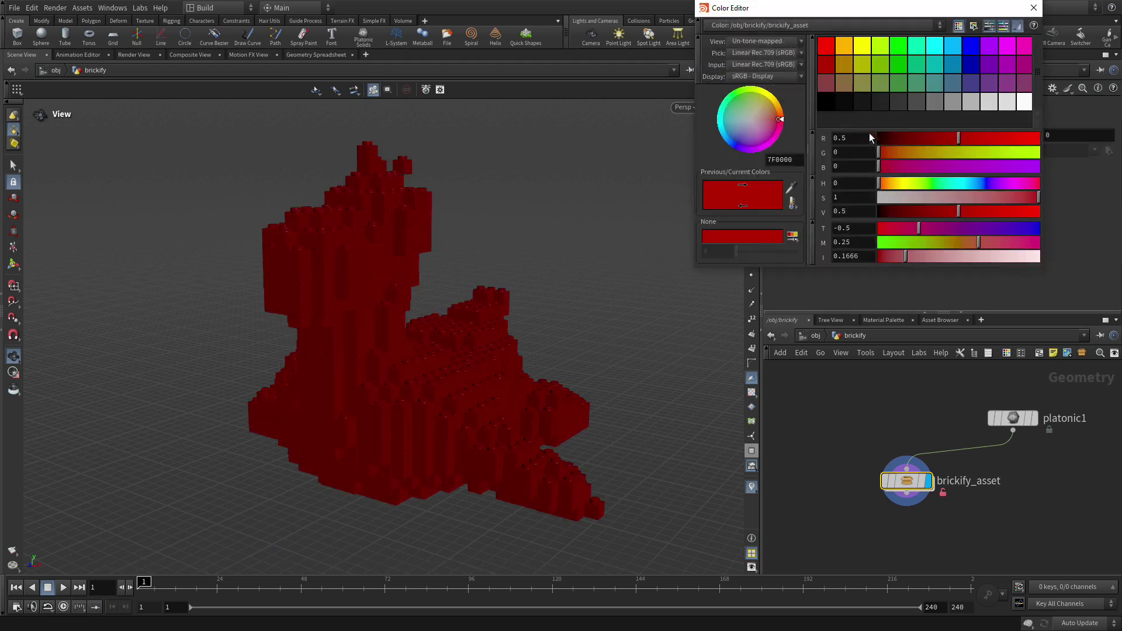
{"action": "left_click", "coordinate": [968, 44]}
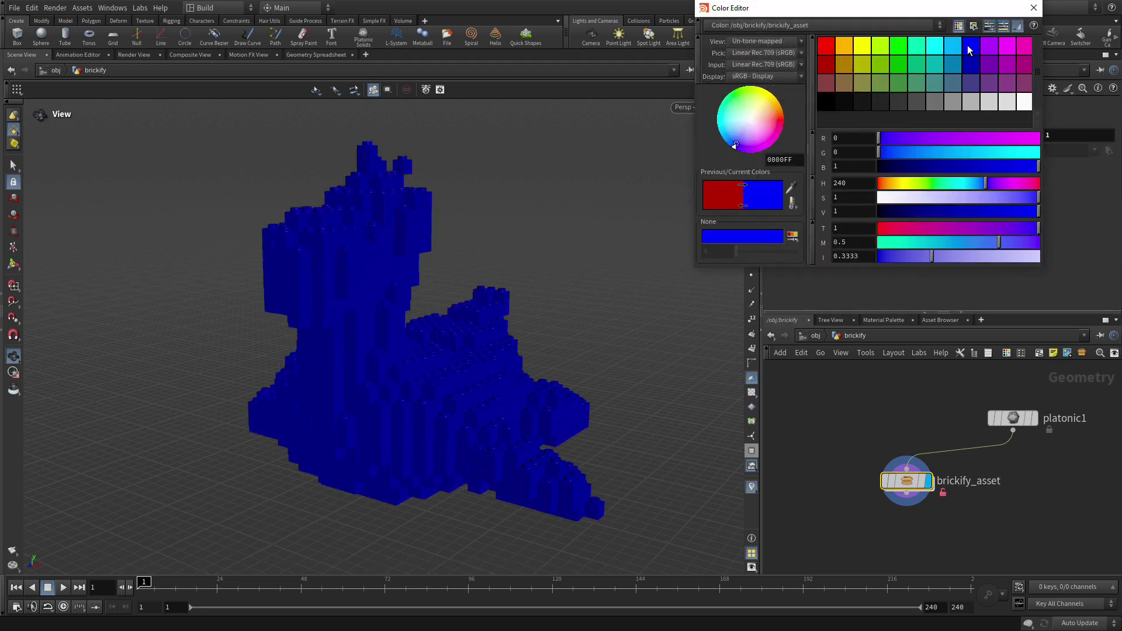
{"action": "left_click", "coordinate": [1034, 8]}
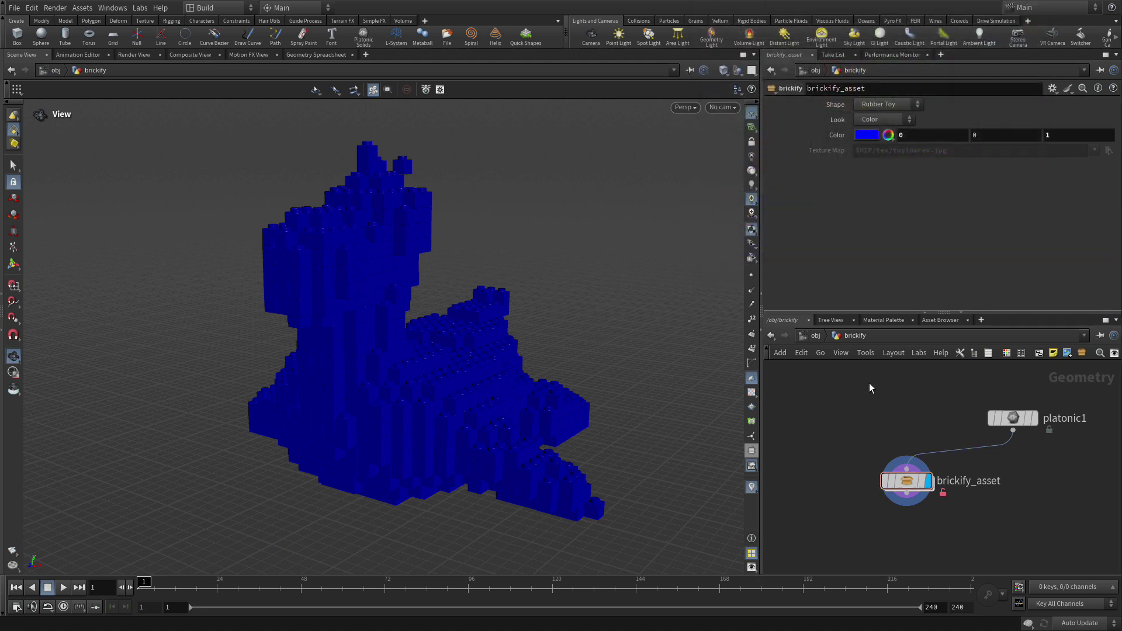
- Add a brickify1 node fed by platonic1, display it, and set its Shape to Custom Shape
{"action": "key", "text": "h"}
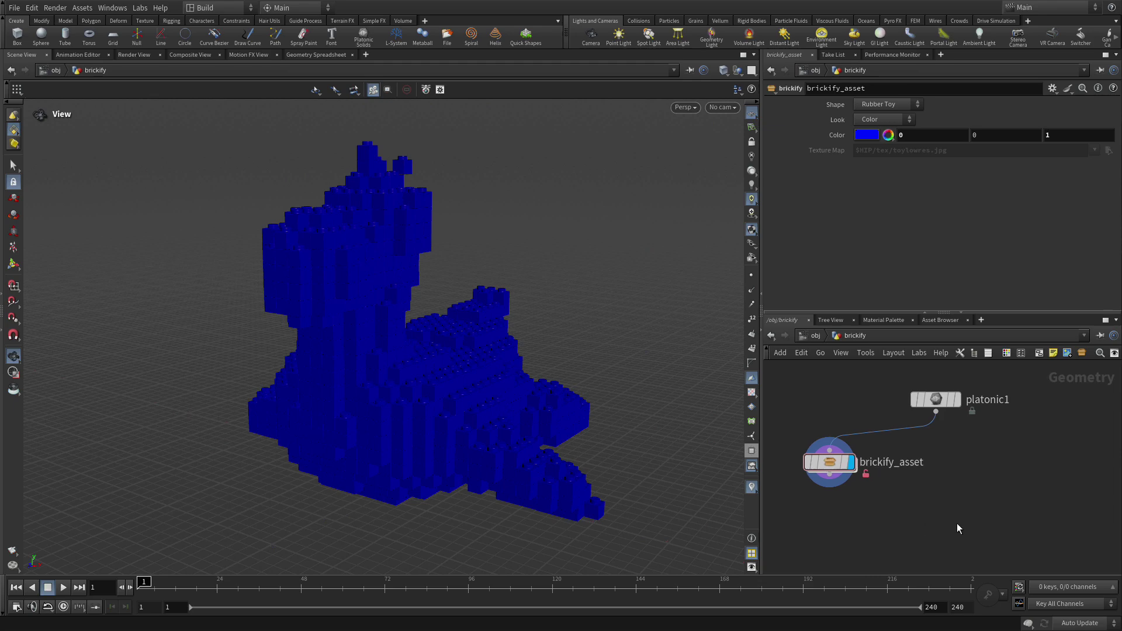
{"action": "key", "text": "Tab"}
{"action": "type", "text": "br"}
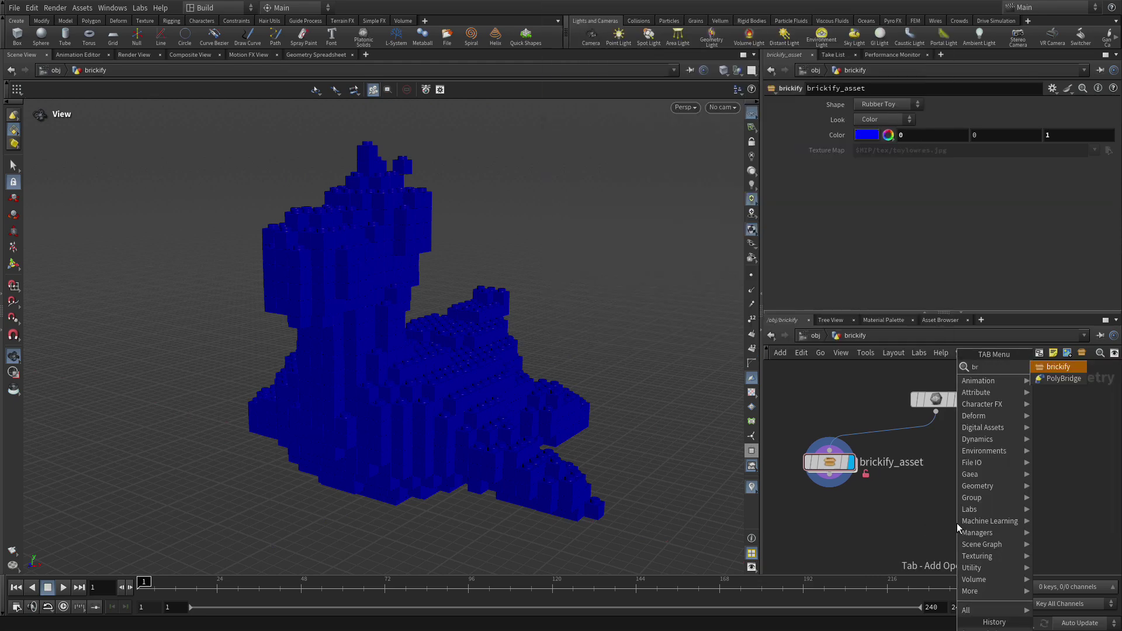
{"action": "key", "text": "Return"}
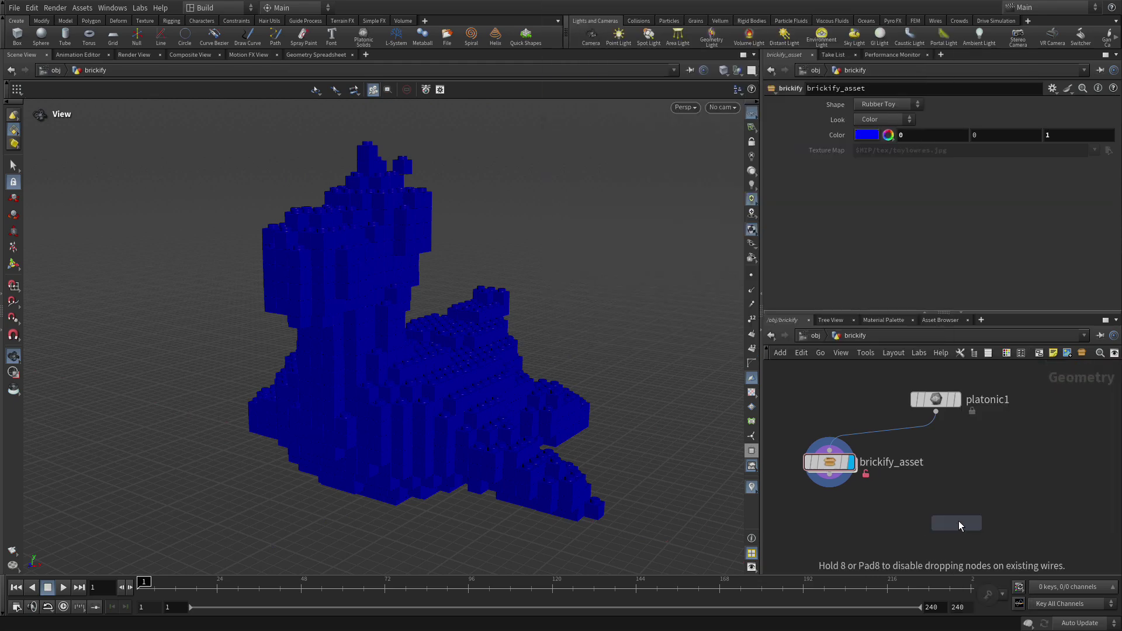
{"action": "left_click", "coordinate": [987, 493]}
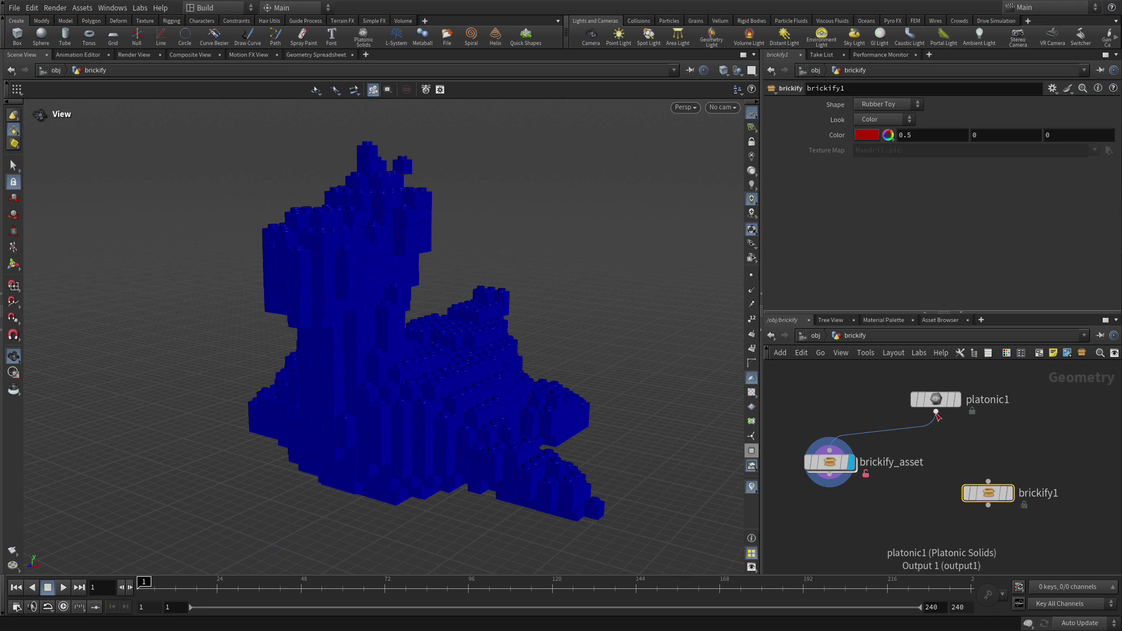
{"action": "left_click", "coordinate": [936, 412]}
{"action": "left_click", "coordinate": [987, 481]}
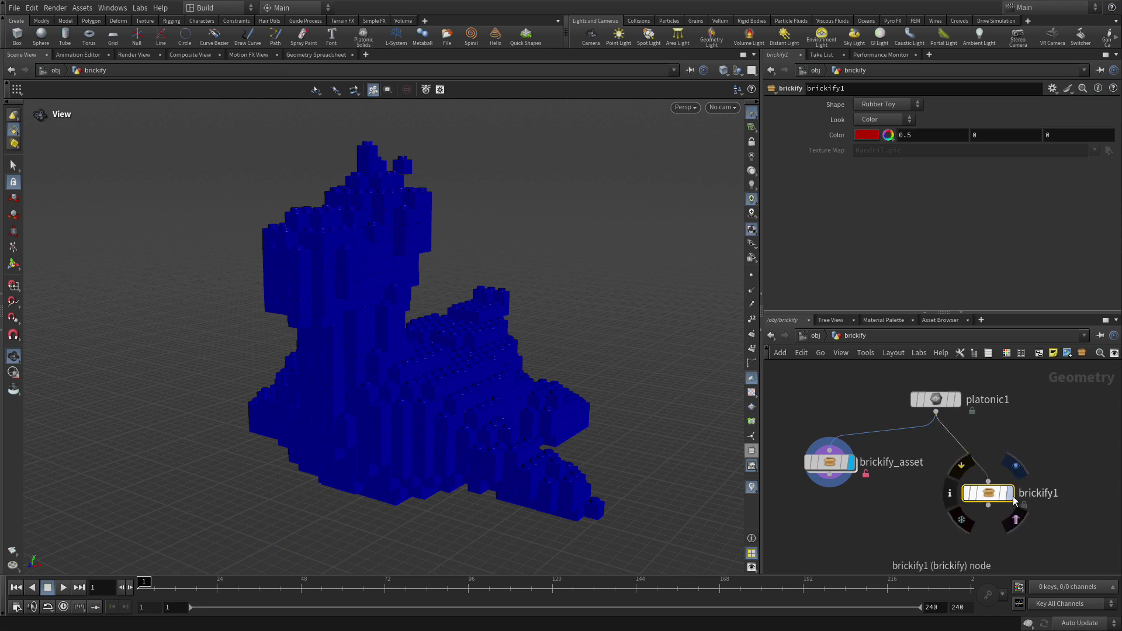
{"action": "left_click", "coordinate": [1009, 493]}
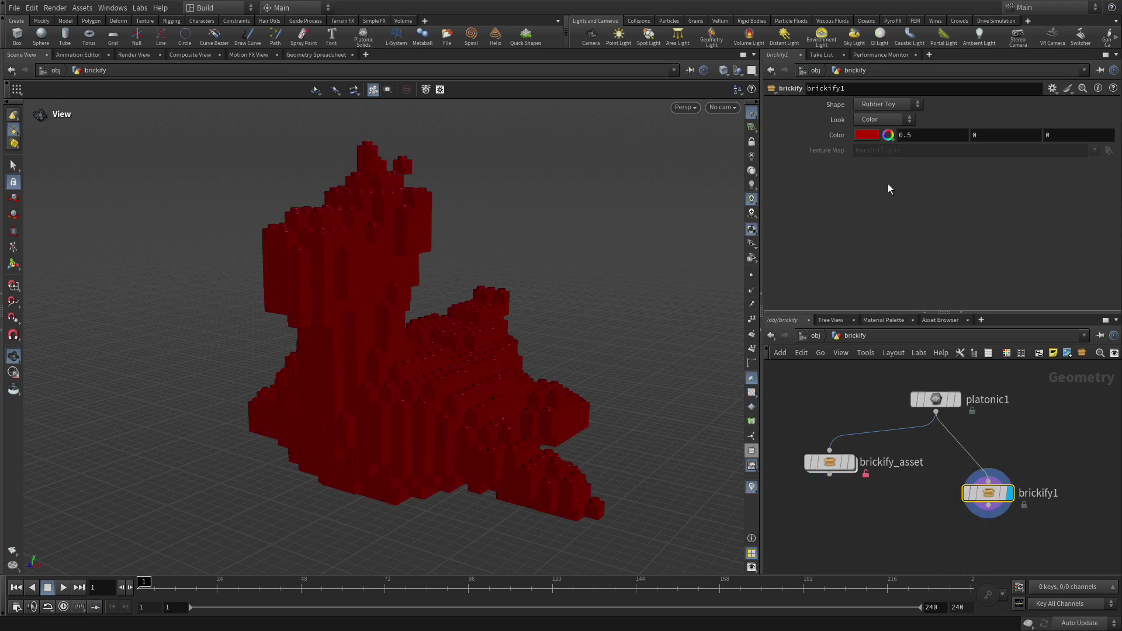
{"action": "left_click", "coordinate": [879, 108]}
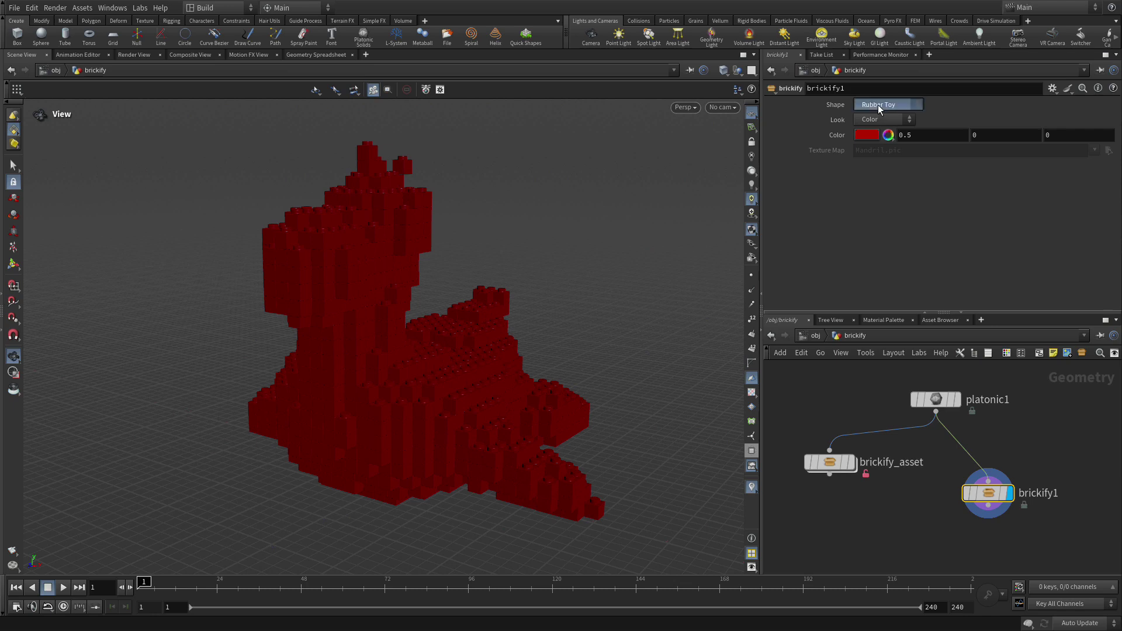
{"action": "left_click", "coordinate": [885, 128]}
- Display brickify_asset again and inspect brickify1's internal network before returning
{"action": "left_click", "coordinate": [852, 463]}
{"action": "left_click", "coordinate": [829, 467]}
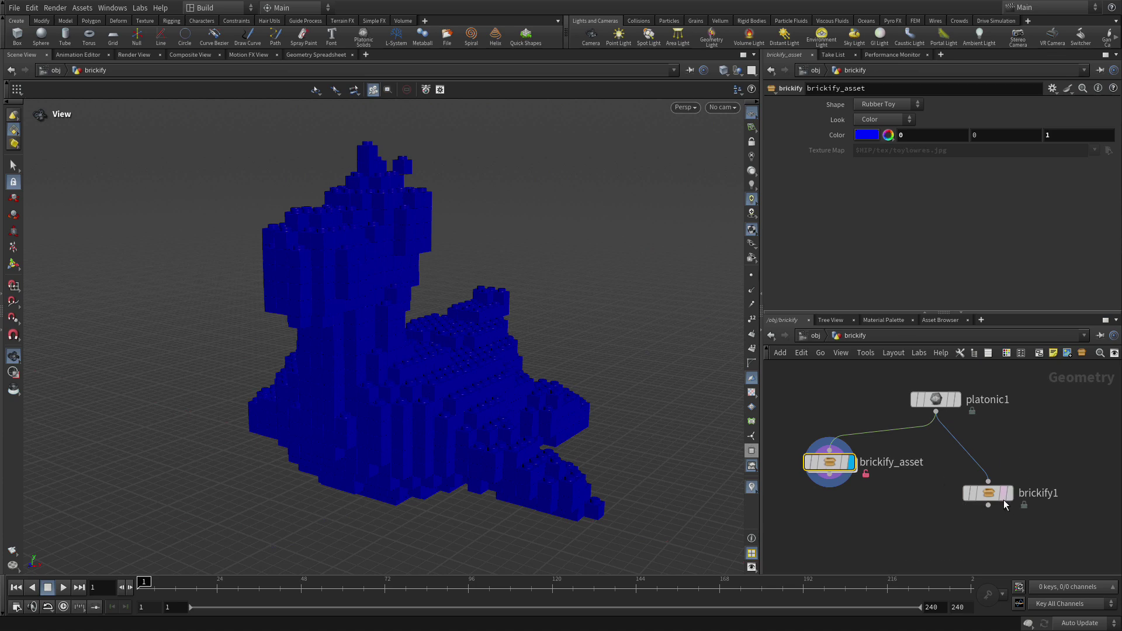
{"action": "left_click", "coordinate": [988, 481]}
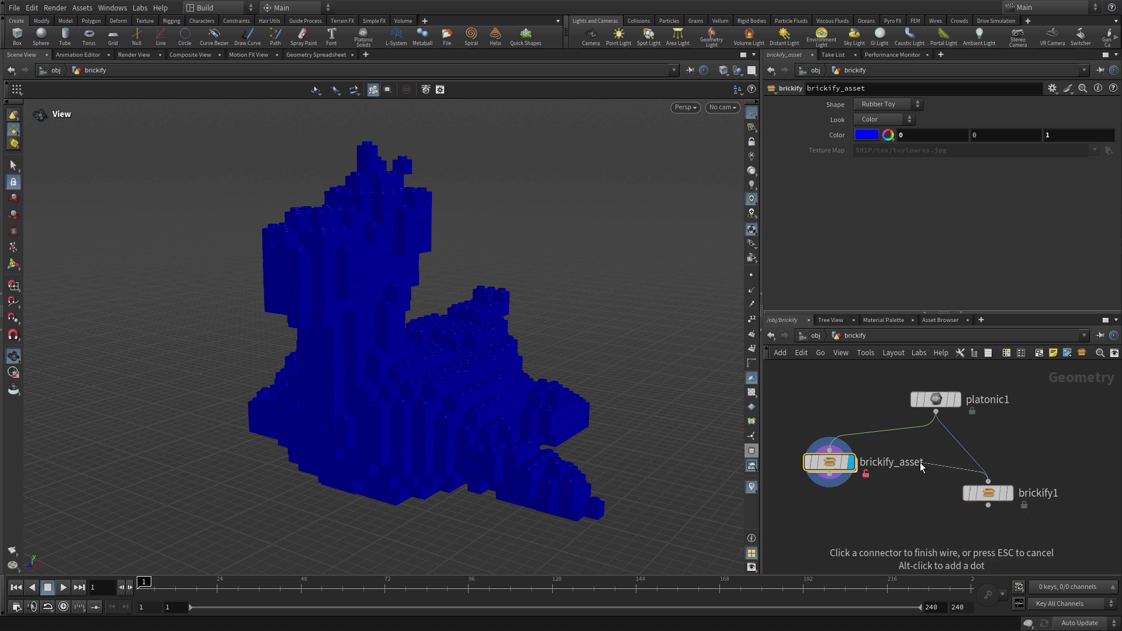
{"action": "key", "text": "Escape"}
{"action": "double_click", "coordinate": [987, 493]}
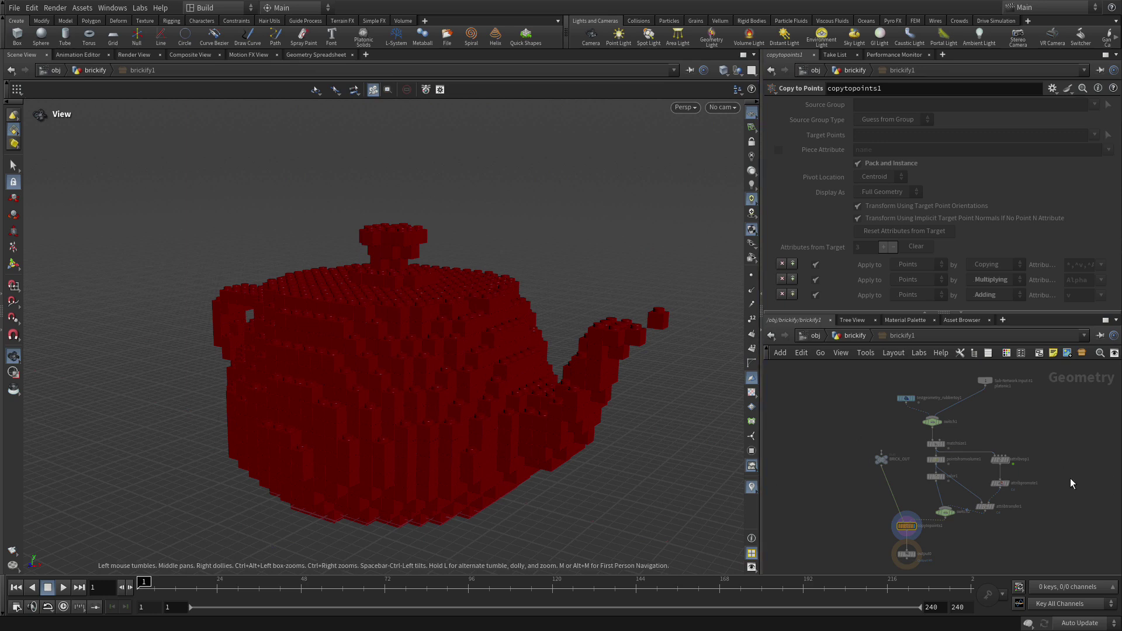
{"action": "left_click", "coordinate": [853, 336]}
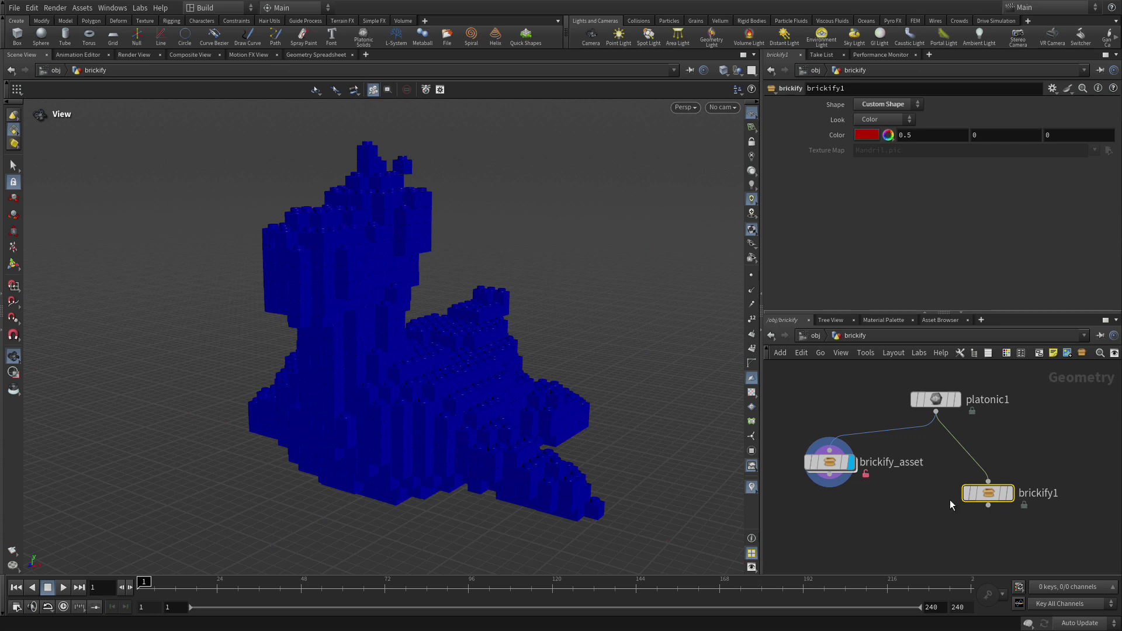
{"action": "mouse_move", "coordinate": [832, 465]}
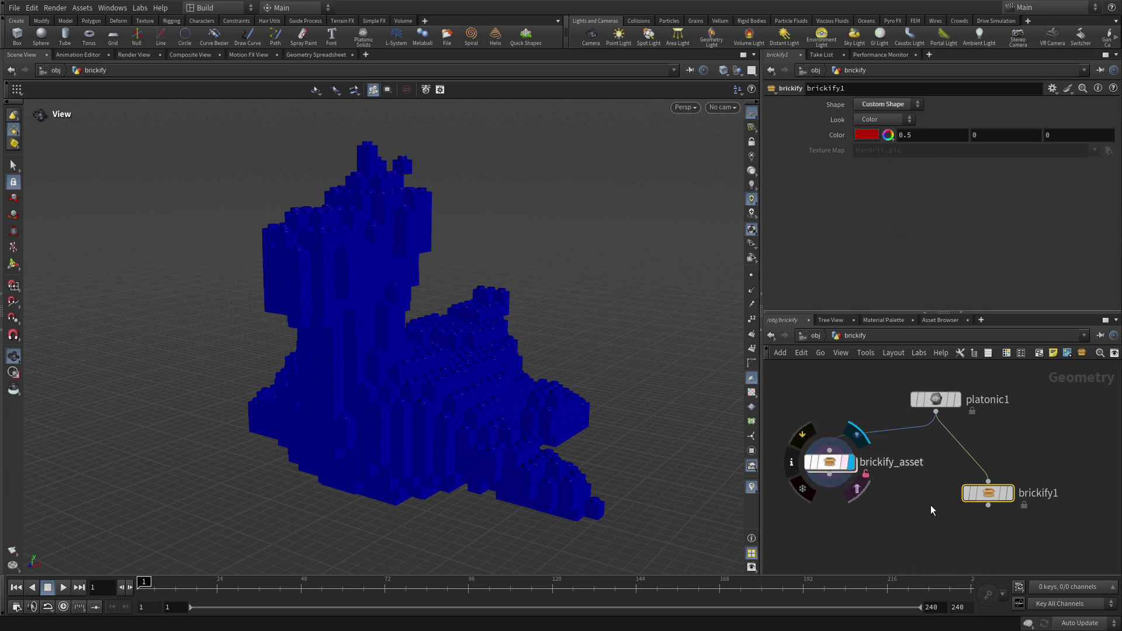
{"action": "mouse_move", "coordinate": [983, 492]}
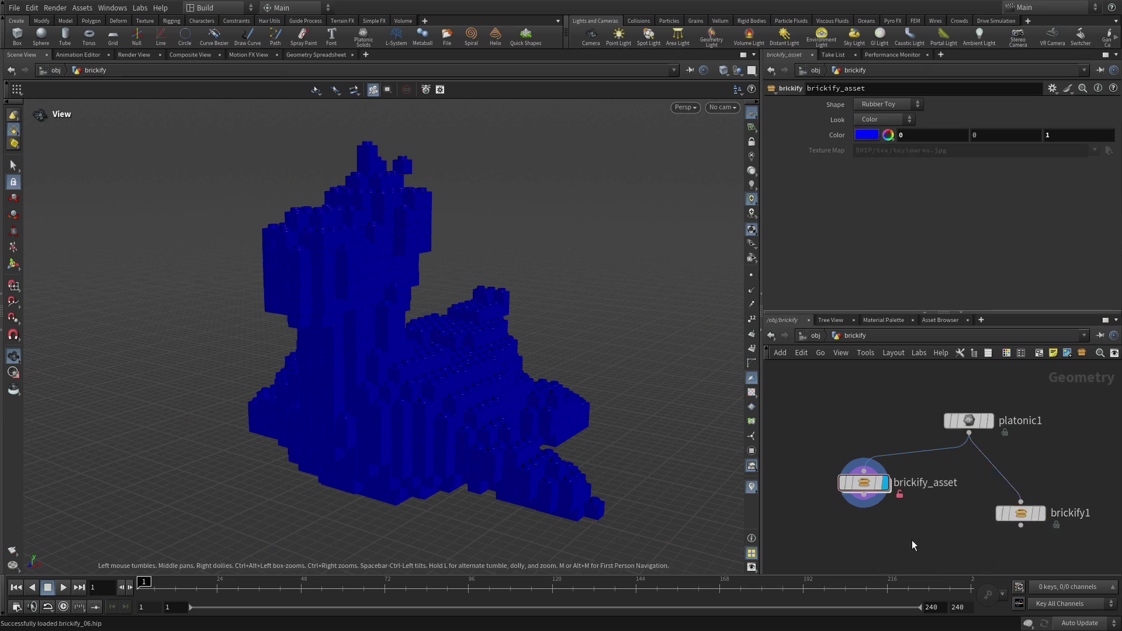
- Delete brickify1, wire brickify_asset under platonic1, and check inside it before returning up
{"action": "left_click", "coordinate": [941, 468]}
{"action": "key", "text": "Delete"}
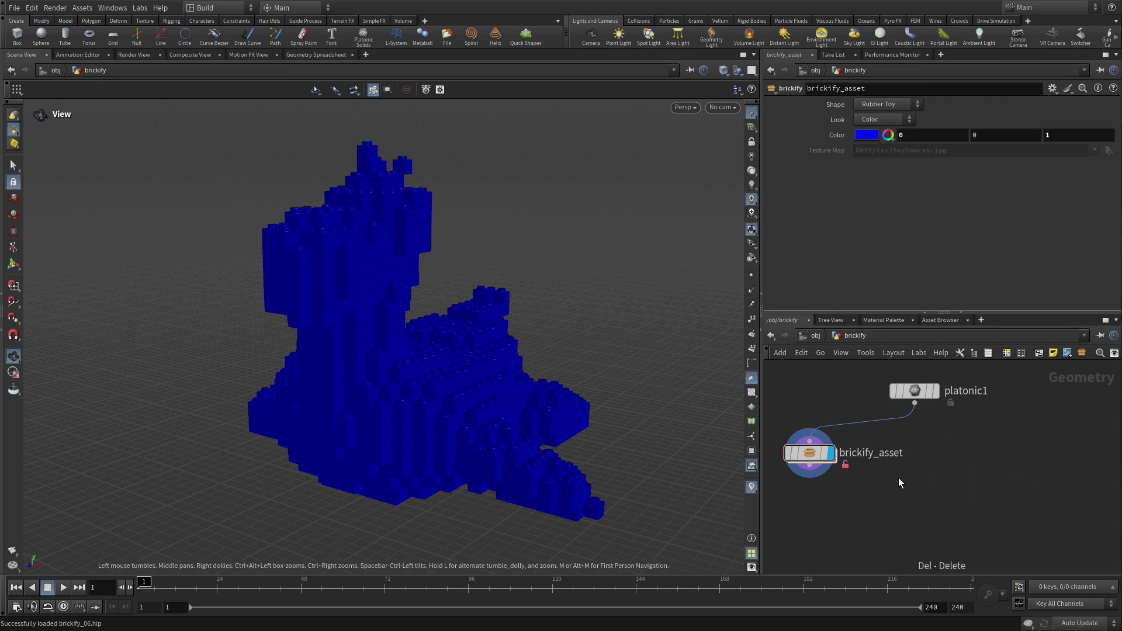
{"action": "left_click_drag", "start_coordinate": [833, 461], "coordinate": [941, 473]}
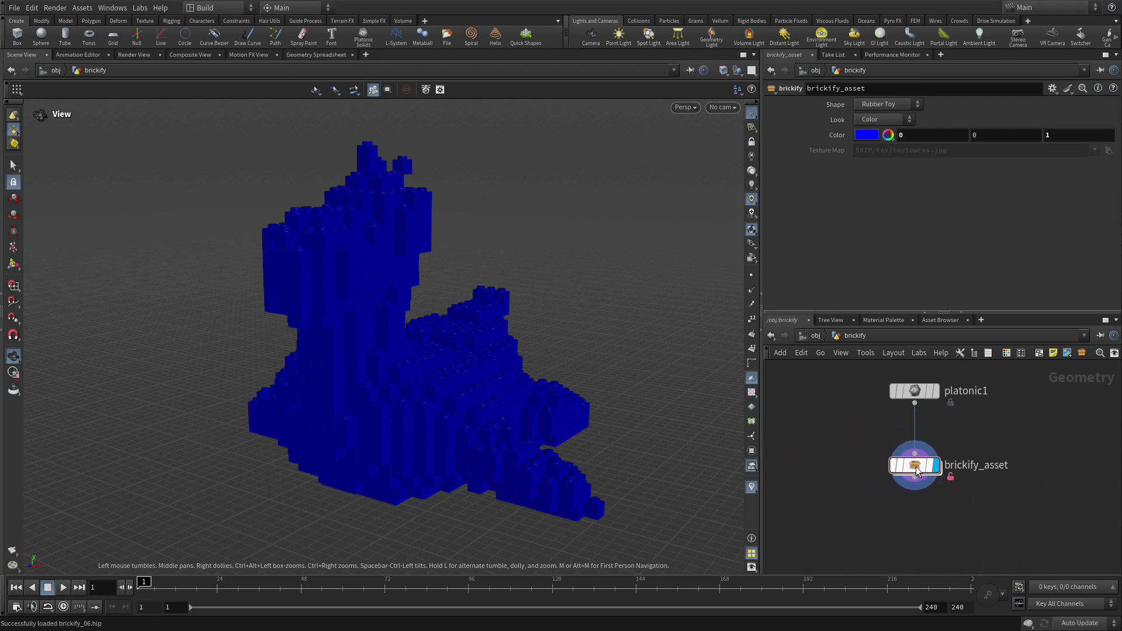
{"action": "mouse_move", "coordinate": [885, 444]}
{"action": "double_click", "coordinate": [914, 468]}
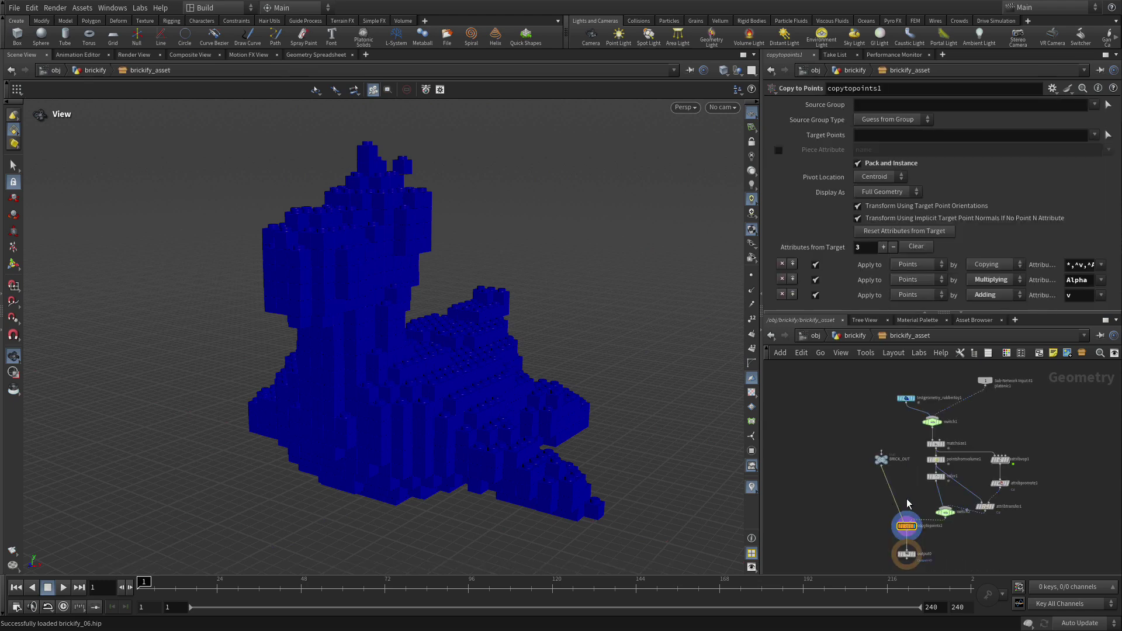
{"action": "left_click", "coordinate": [852, 336]}
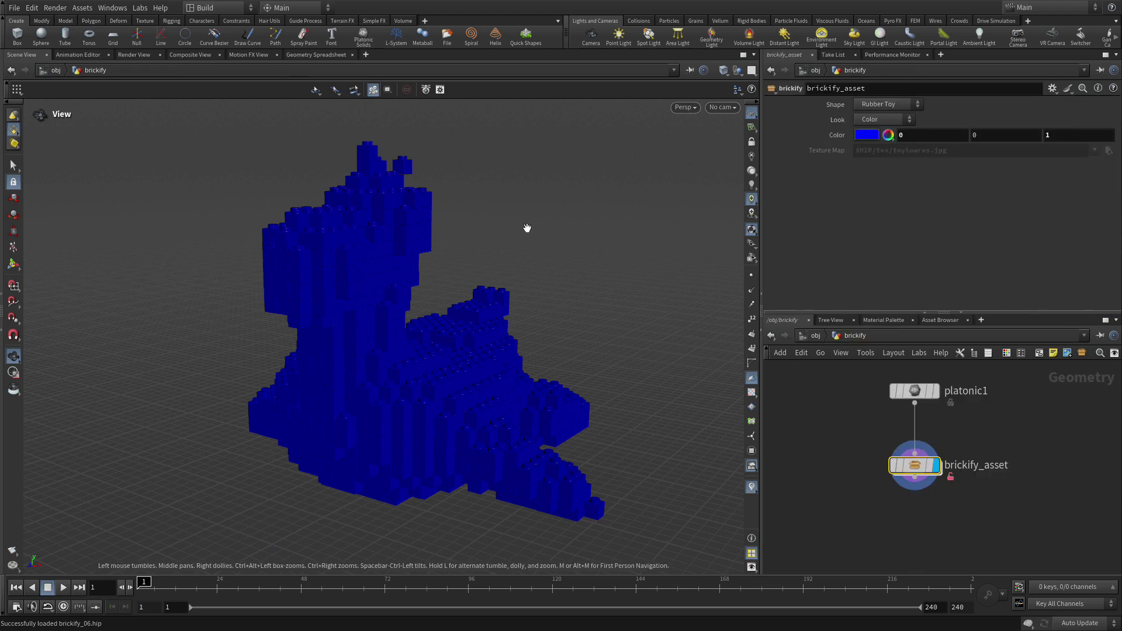
- Lock the brickify asset, saving its changes
{"action": "left_click", "coordinate": [85, 9]}
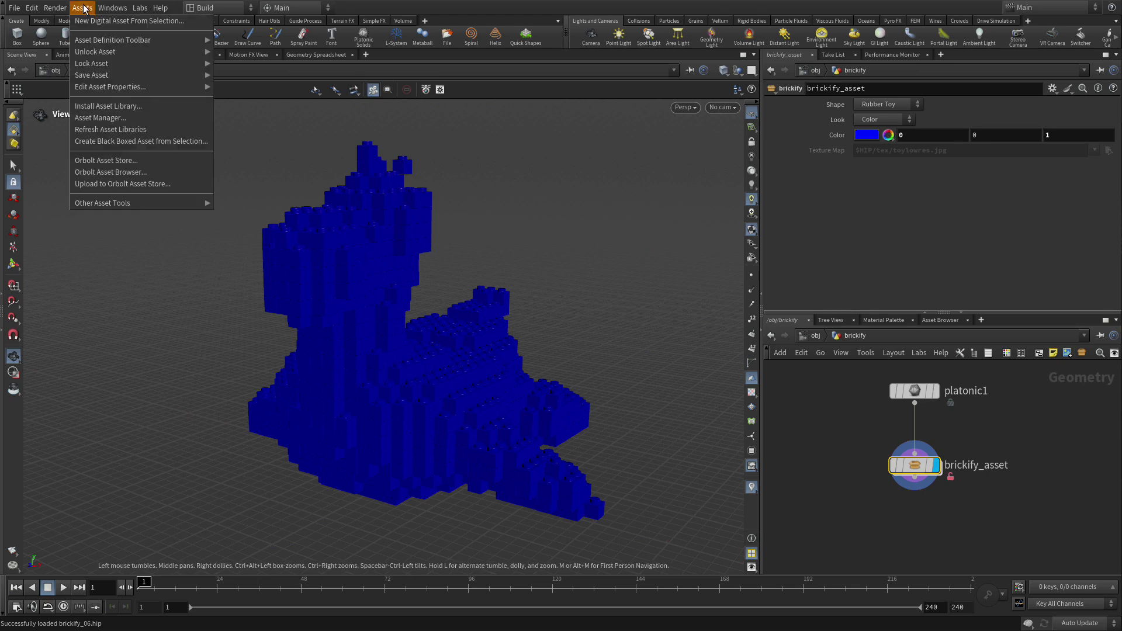
{"action": "mouse_move", "coordinate": [100, 64]}
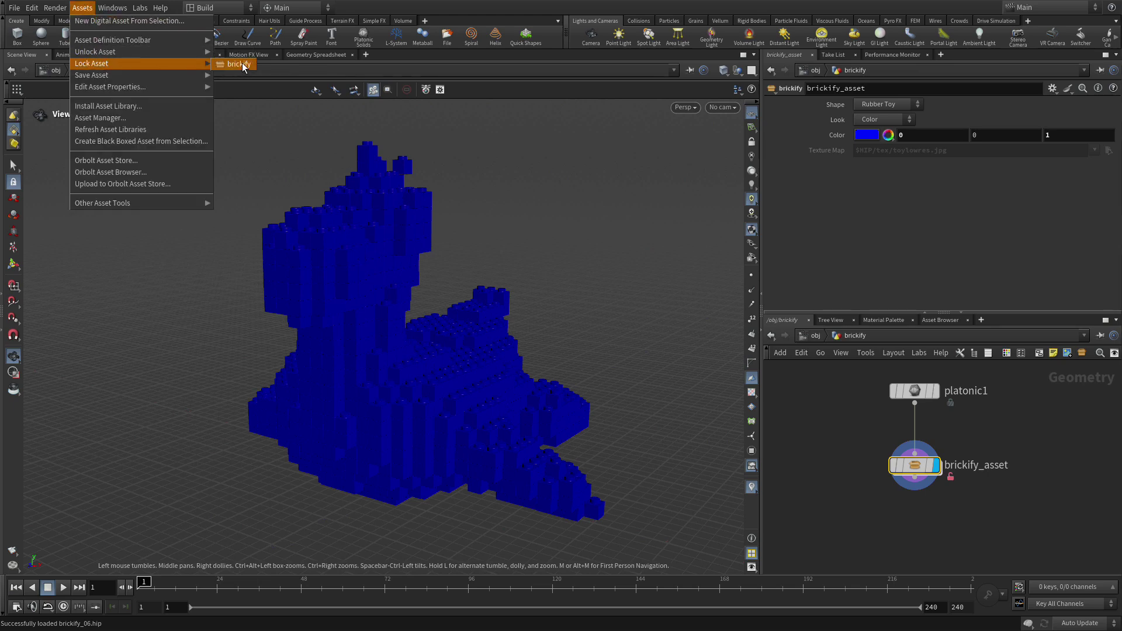
{"action": "left_click", "coordinate": [244, 66]}
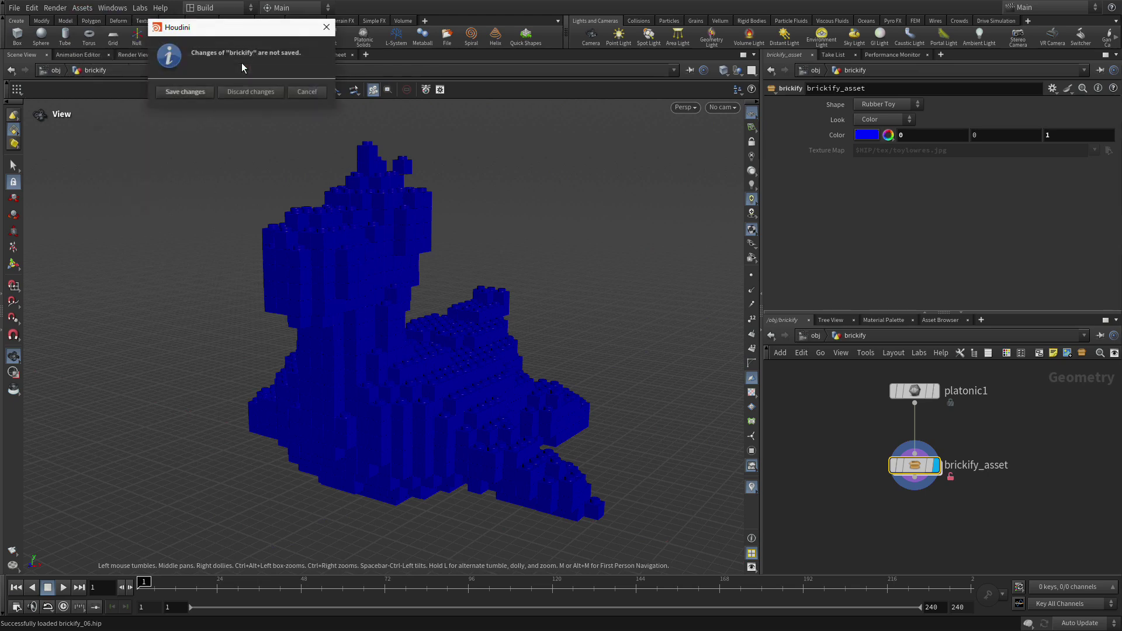
{"action": "left_click", "coordinate": [178, 93]}
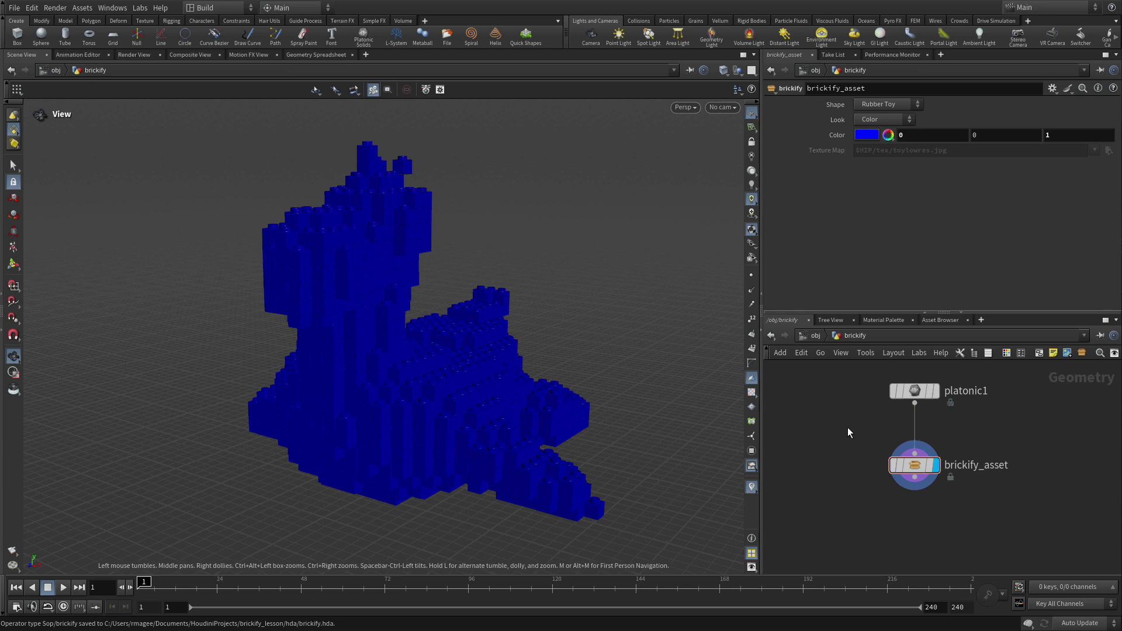
- Recheck inside brickify_asset, then select it and open the Color Editor for its brick colour
{"action": "double_click", "coordinate": [920, 468]}
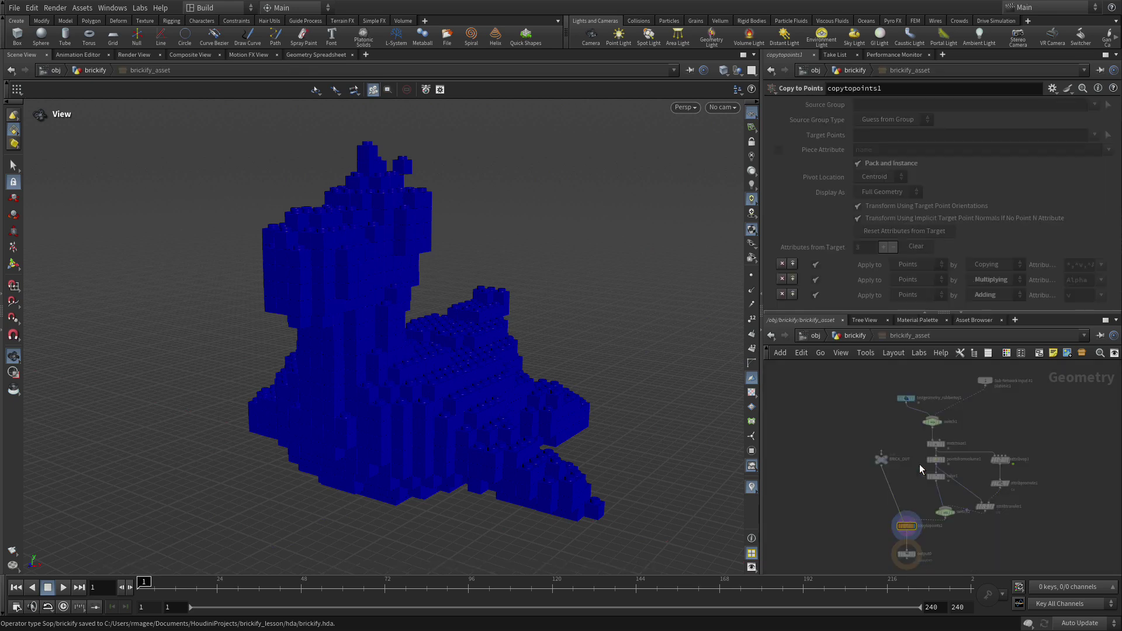
{"action": "left_click", "coordinate": [850, 336]}
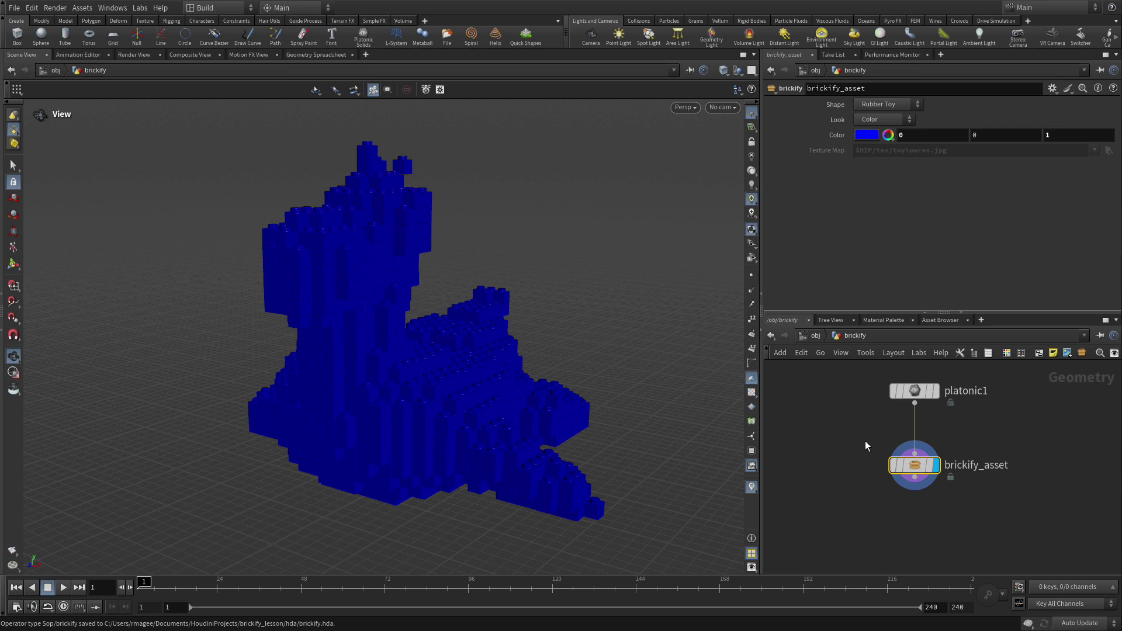
{"action": "middle_click_drag", "start_coordinate": [865, 441], "coordinate": [800, 454]}
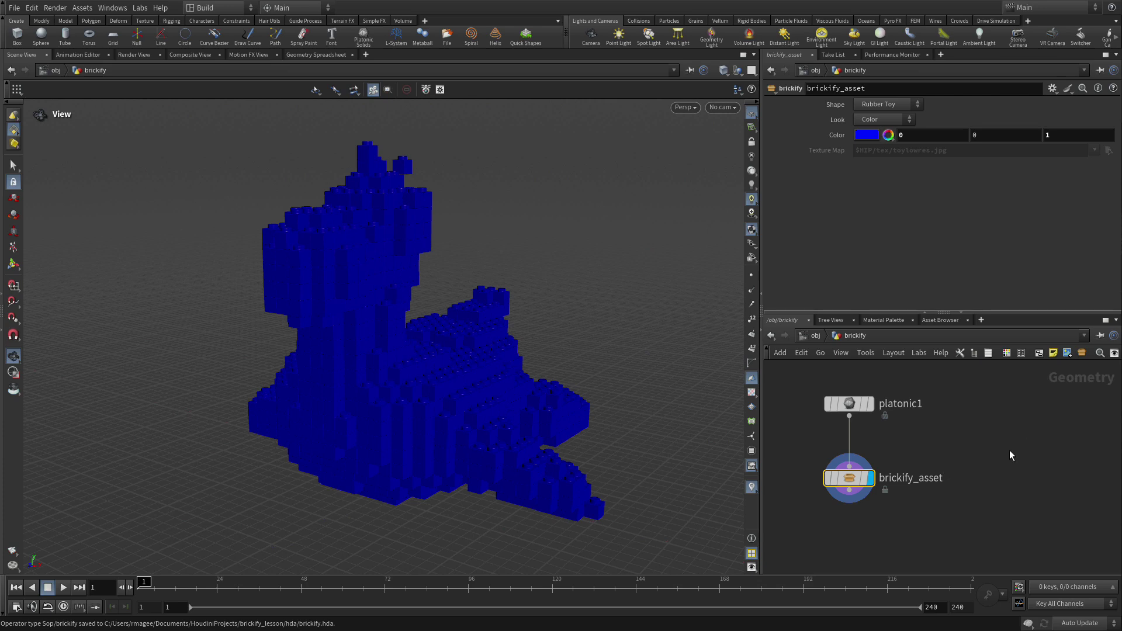
{"action": "key", "text": "Up"}
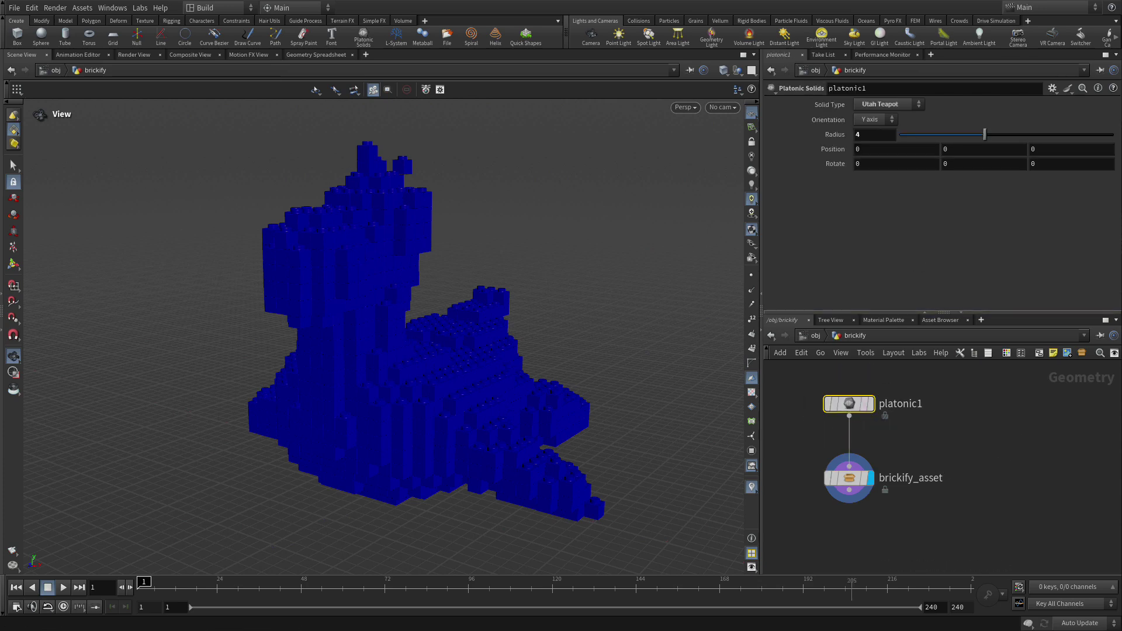
{"action": "left_click", "coordinate": [848, 478]}
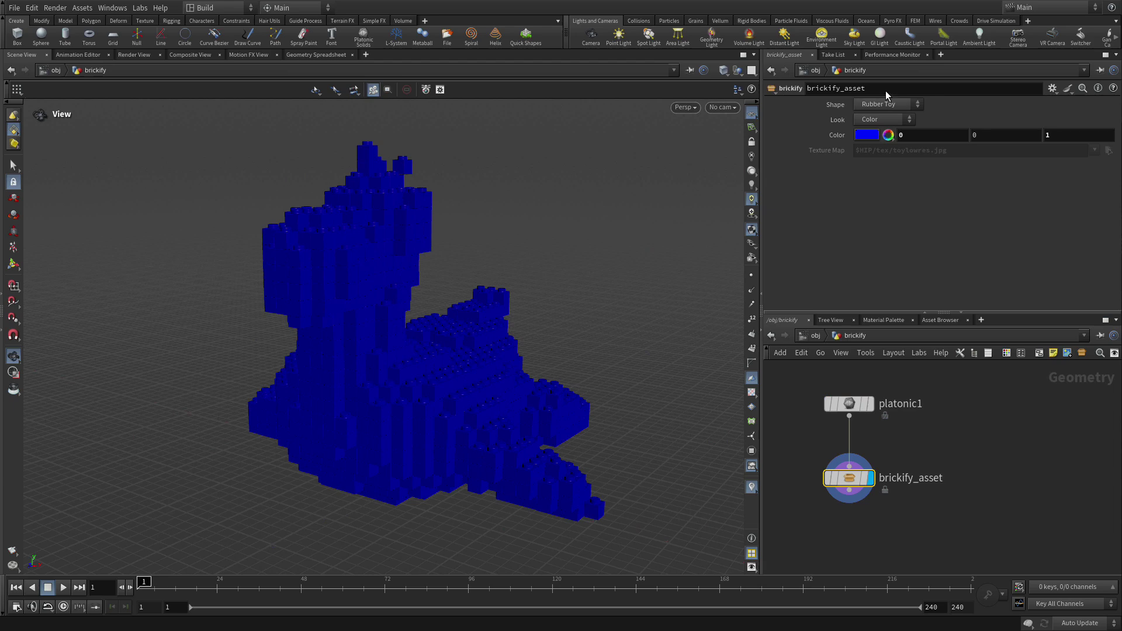
{"action": "left_click", "coordinate": [867, 136]}
- Make the bricks dark red (0.5, 0, 0) and save the scene as brickify_06.hip
{"action": "left_click", "coordinate": [826, 69]}
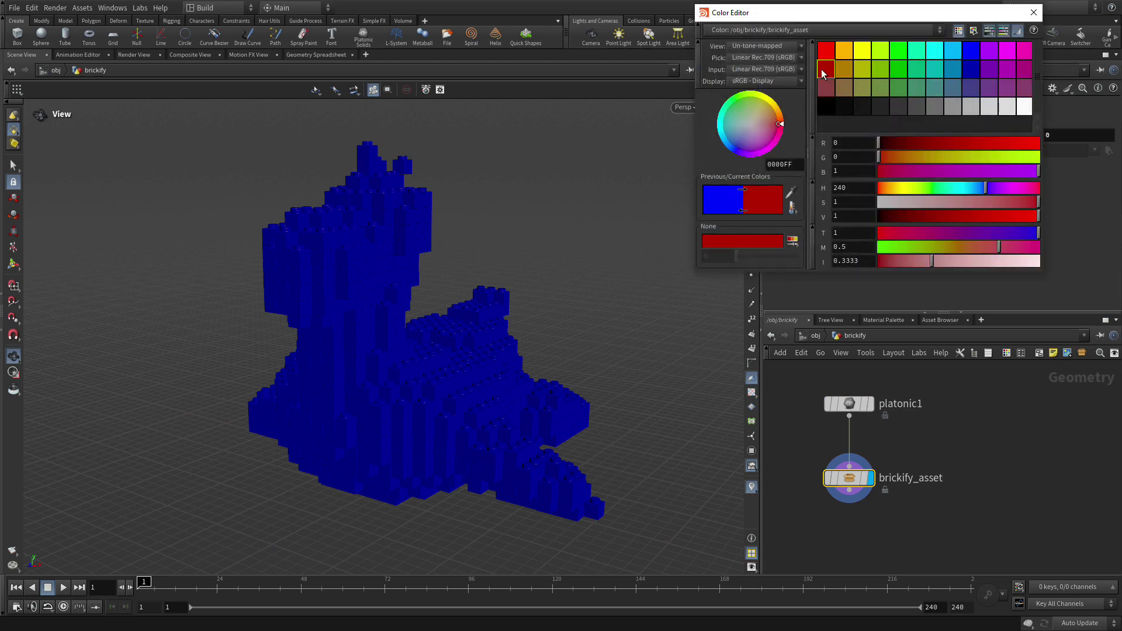
{"action": "left_click", "coordinate": [1034, 12]}
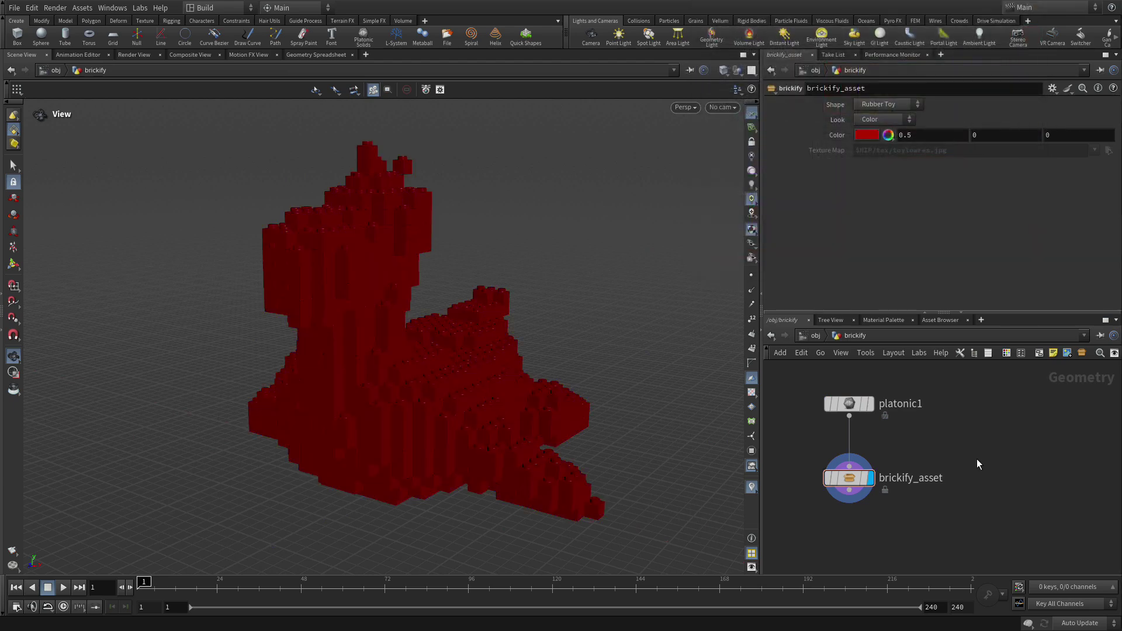
{"action": "key", "text": "ctrl+s"}
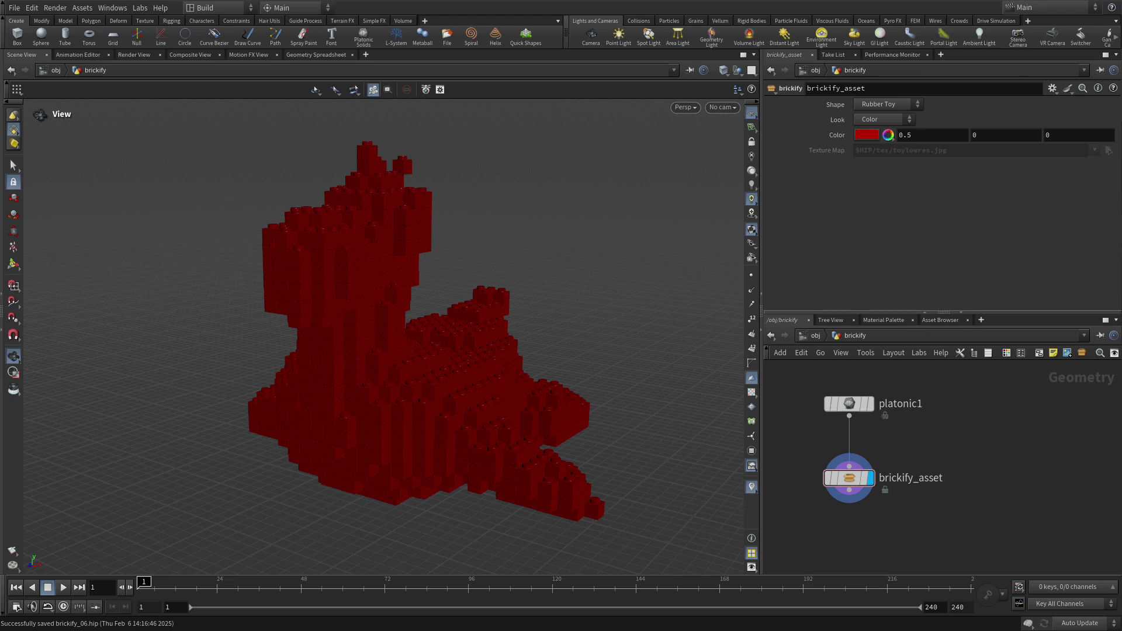
- Add a Test Geometry: Squab object at /obj and move it to X -10.43 beside the bricks
{"action": "left_click", "coordinate": [806, 335]}
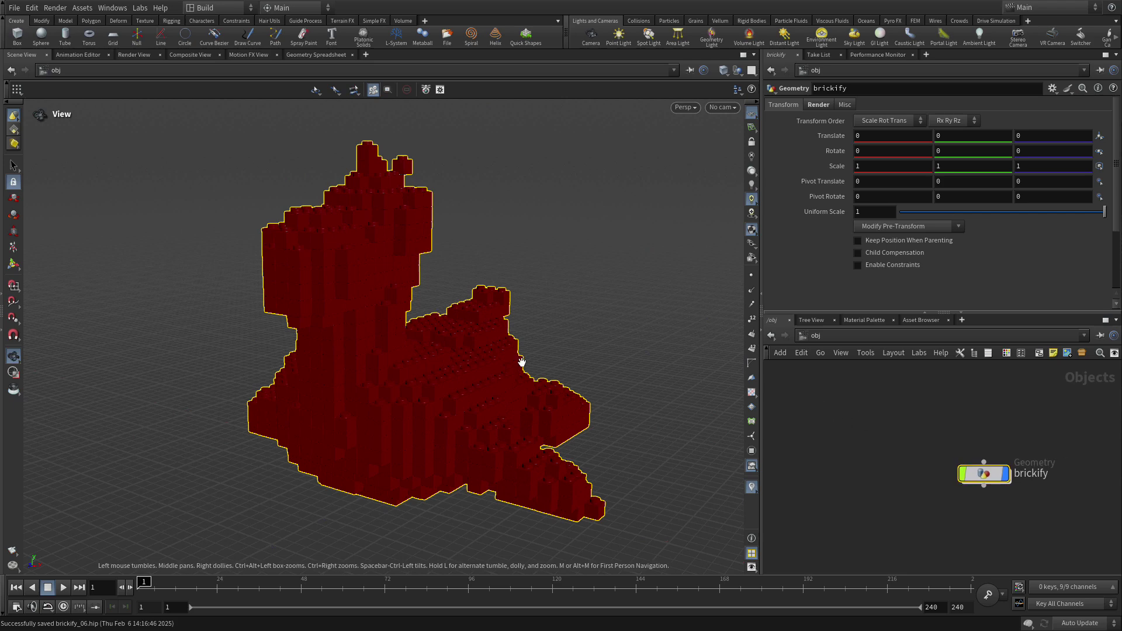
{"action": "key", "text": "s"}
{"action": "left_click", "coordinate": [569, 313]}
{"action": "key", "text": "Tab"}
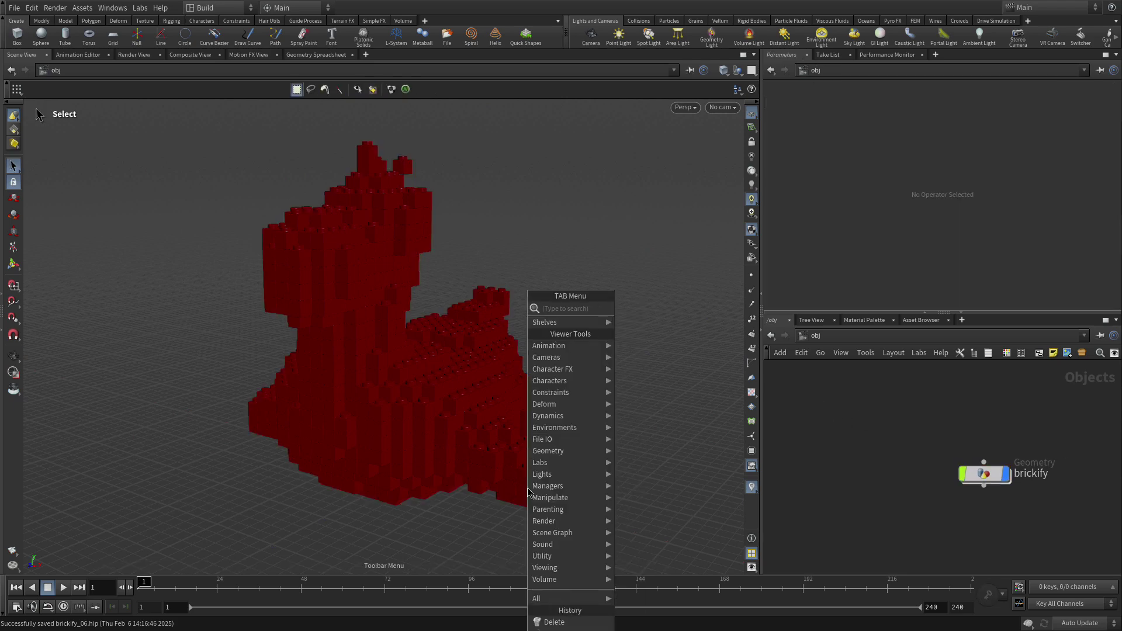
{"action": "type", "text": "test"}
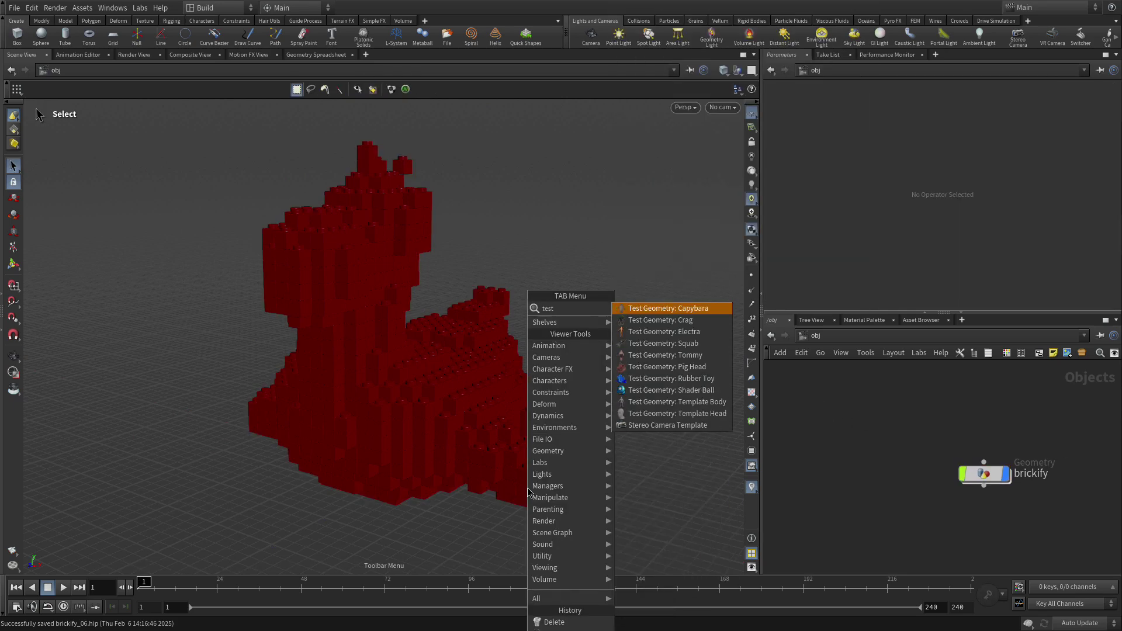
{"action": "left_click", "coordinate": [660, 344]}
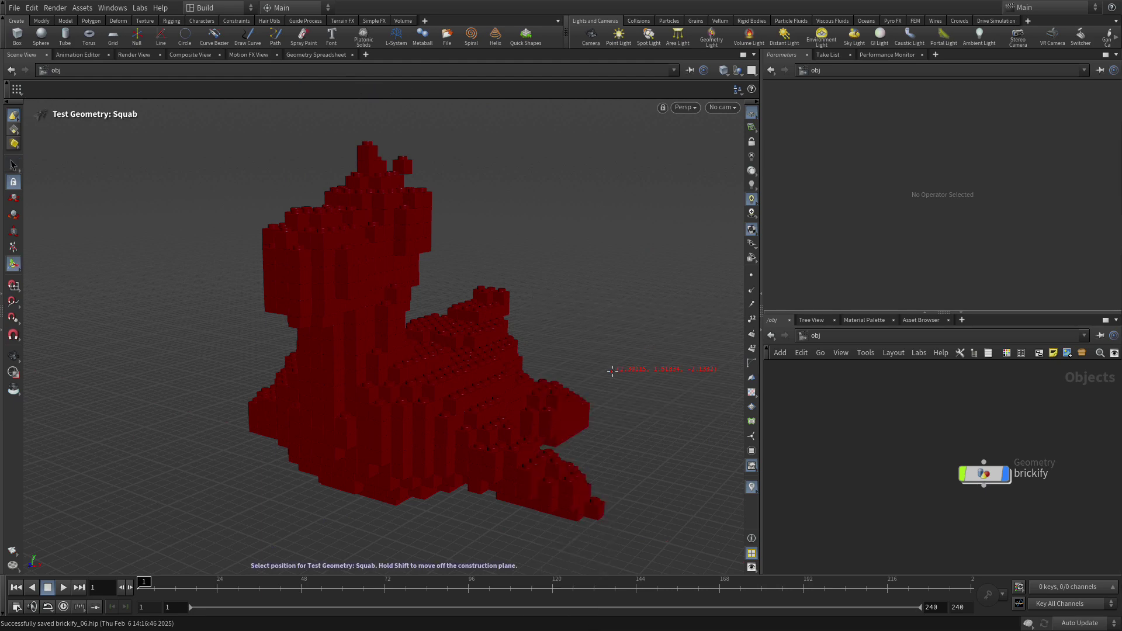
{"action": "key", "text": "Return"}
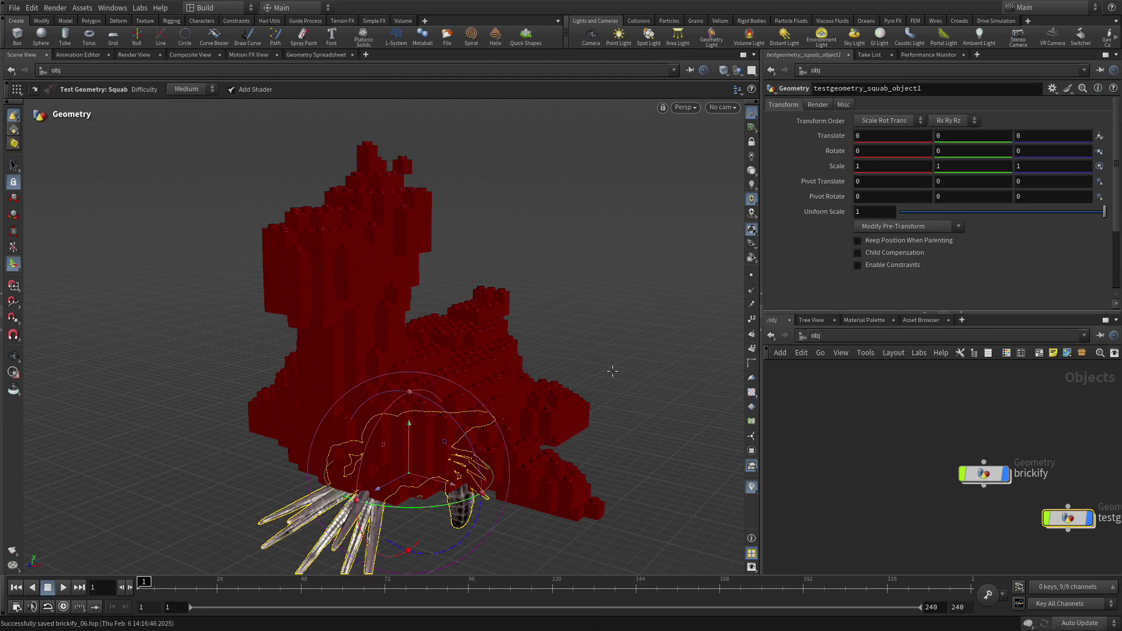
{"action": "left_click_drag", "start_coordinate": [420, 483], "coordinate": [61, 356]}
{"action": "scroll", "coordinate": [146, 358], "scroll_direction": "up", "scroll_amount": 4}
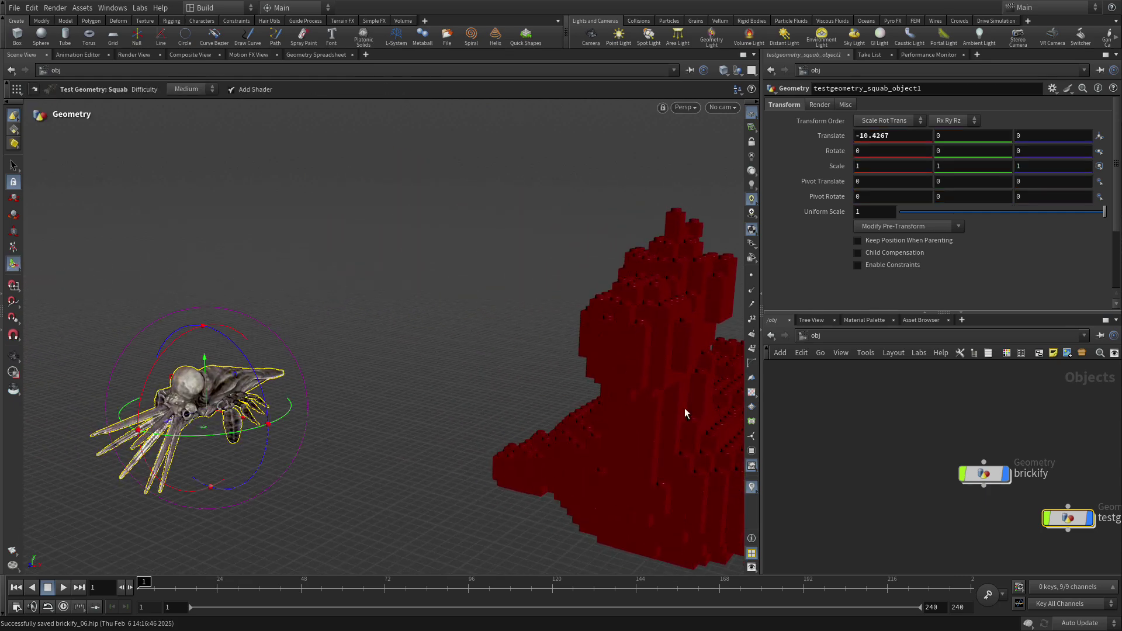
- Inside the squab object, set testgeometry_squab1's Uniform Scale to 3
{"action": "double_click", "coordinate": [1069, 519]}
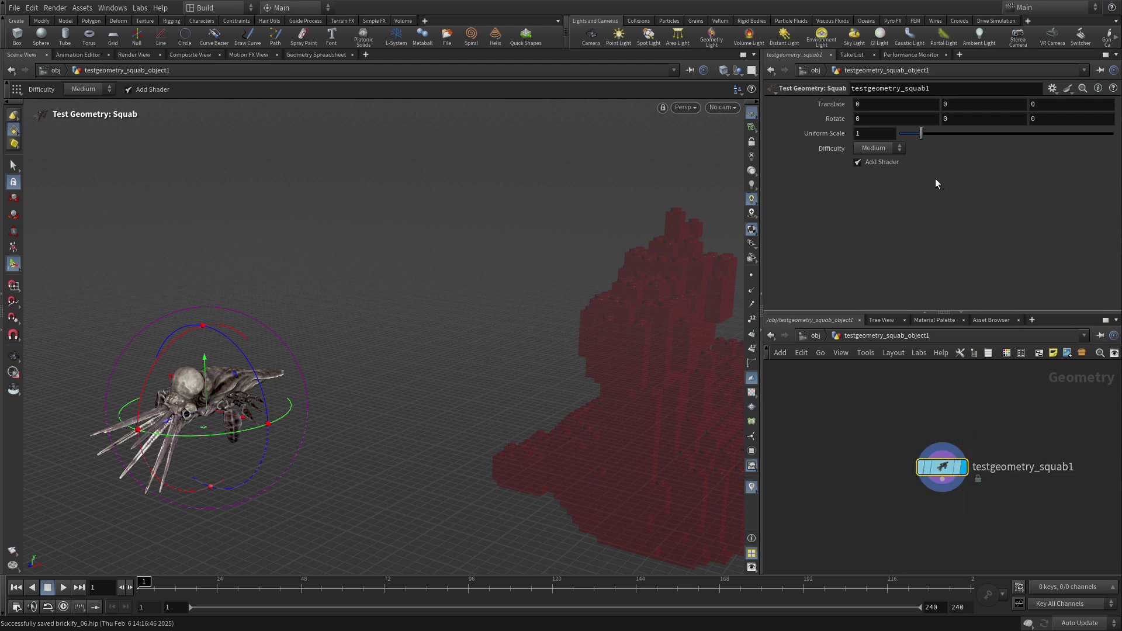
{"action": "left_click", "coordinate": [872, 136]}
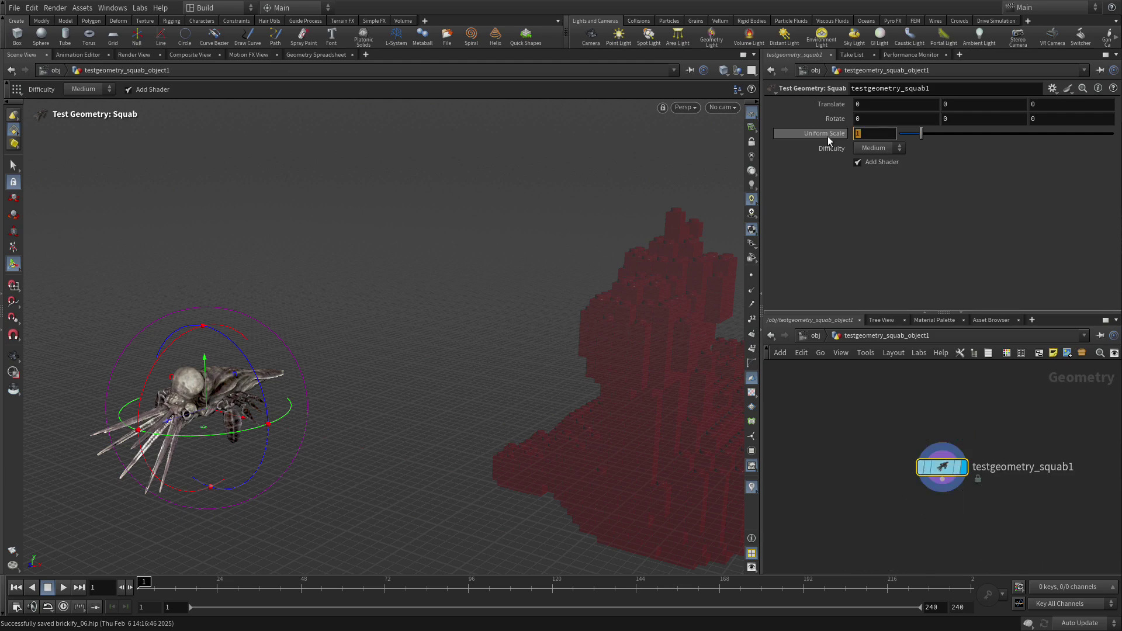
{"action": "type", "text": "3"}
{"action": "key", "text": "Return"}
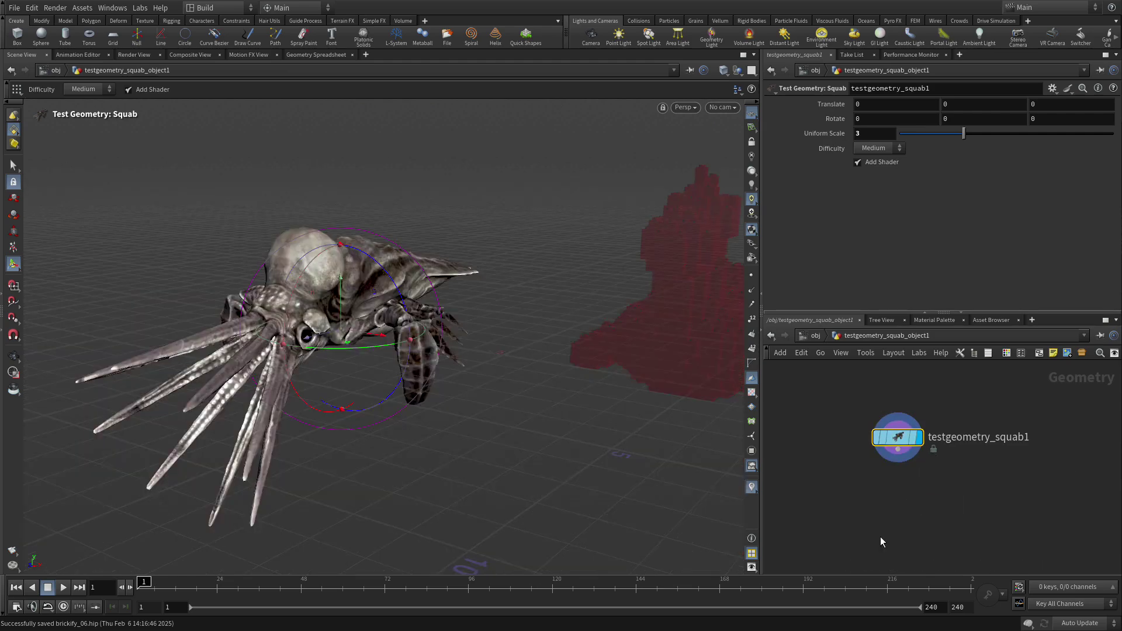
- Add a brickify node to the squab's network
{"action": "key", "text": "Tab"}
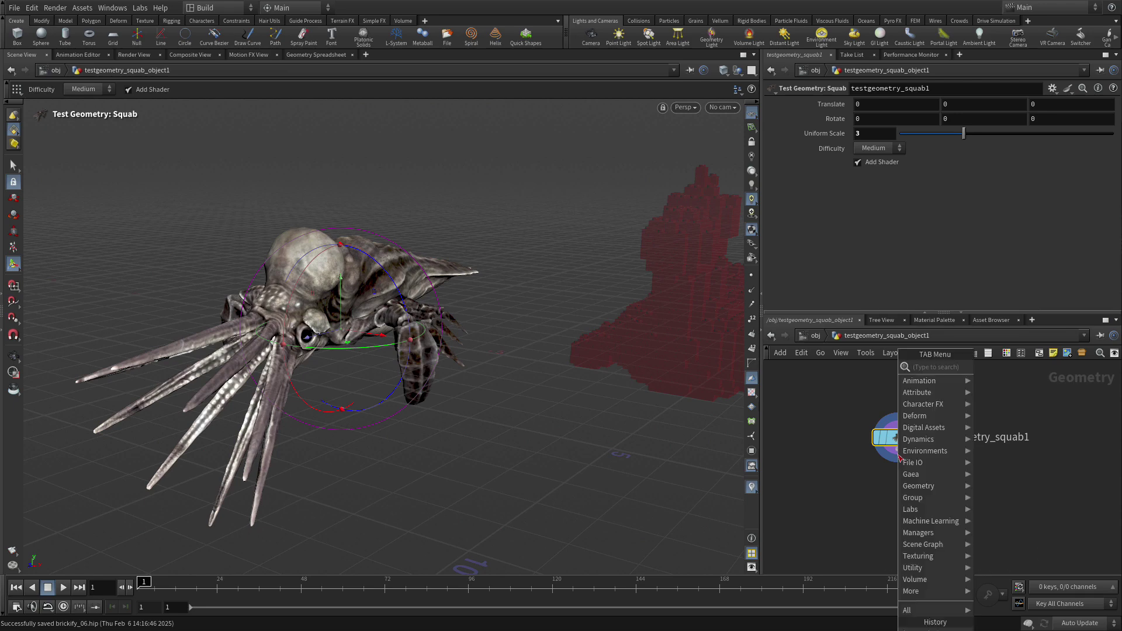
{"action": "type", "text": "brick"}
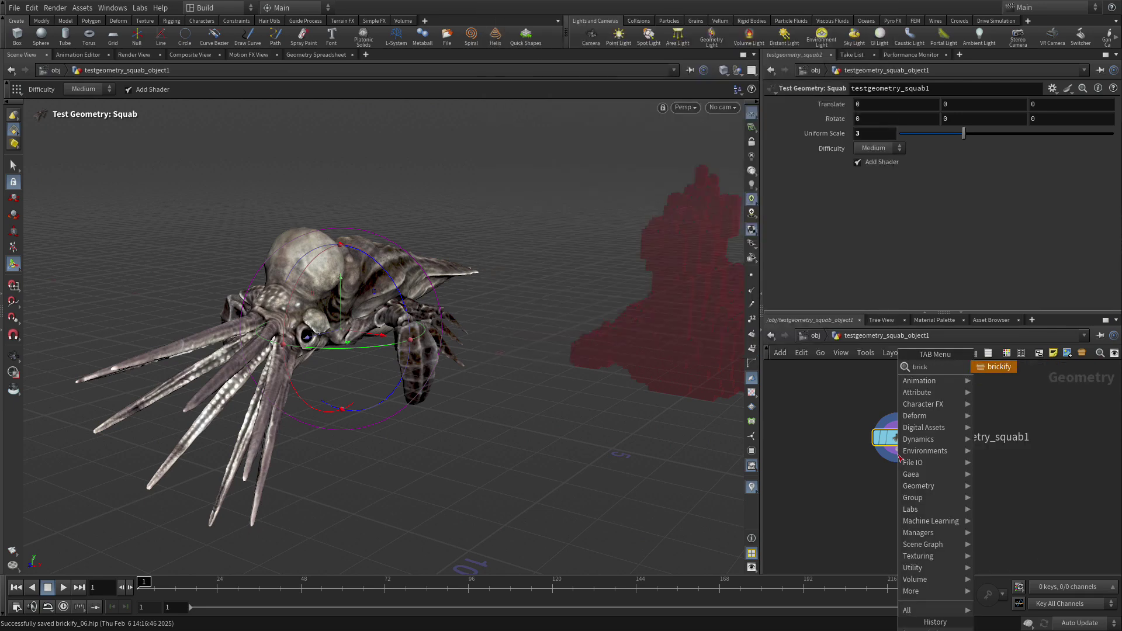
{"action": "key", "text": "Return"}
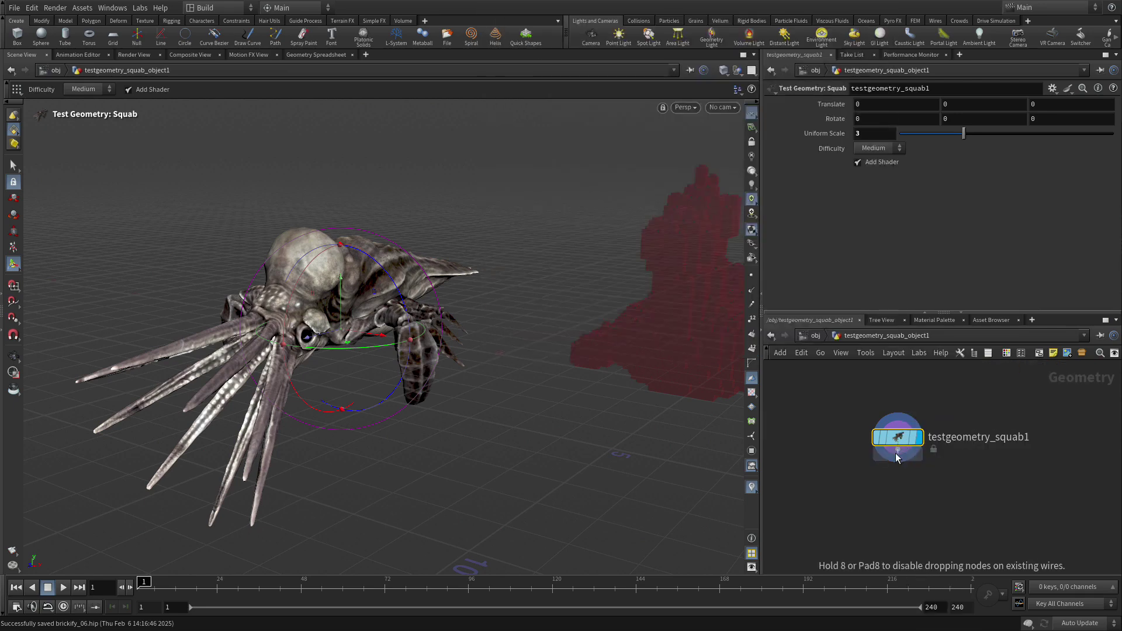
- Wire brickify1 below the squab, display it, and set its Shape to Custom Shape
{"action": "left_click", "coordinate": [898, 524]}
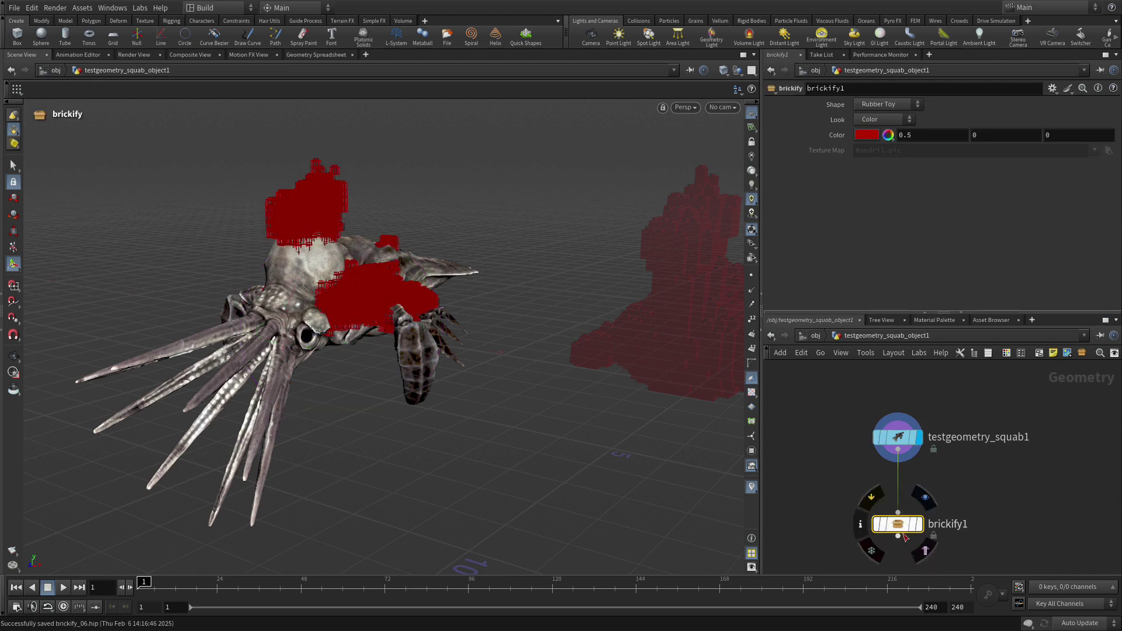
{"action": "left_click", "coordinate": [921, 525]}
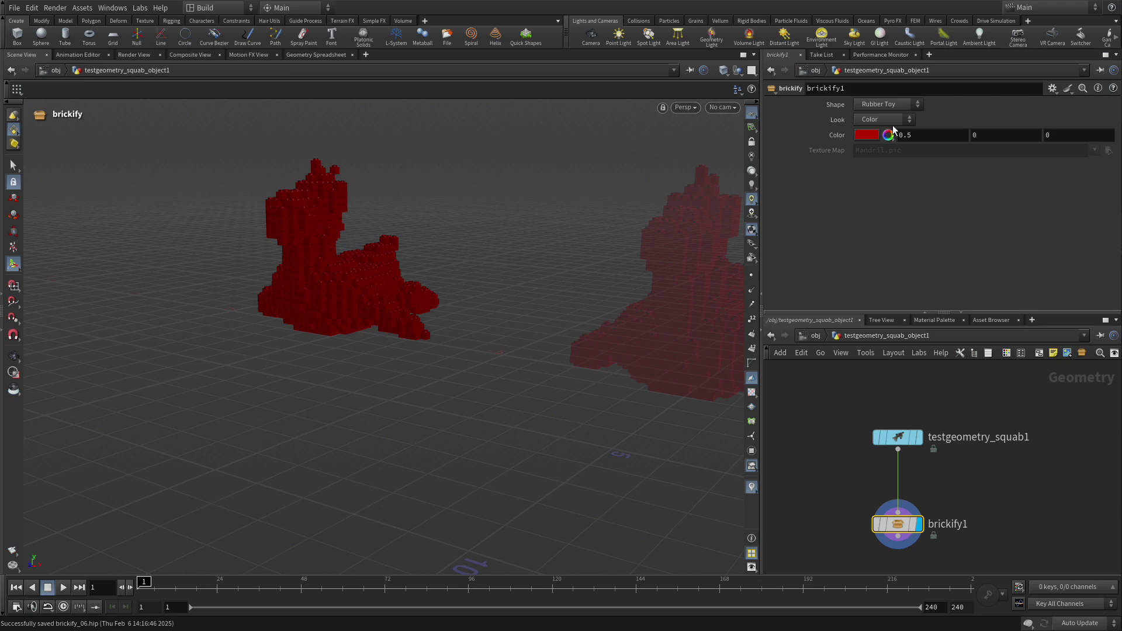
{"action": "left_click", "coordinate": [867, 107]}
{"action": "left_click", "coordinate": [876, 127]}
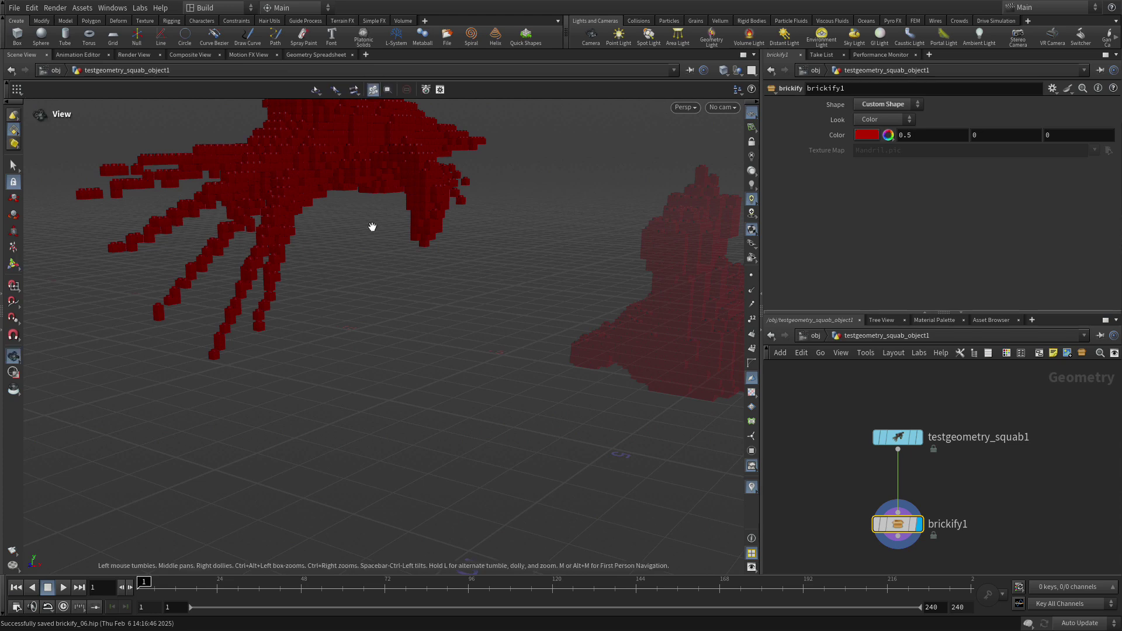
{"action": "left_click_drag", "start_coordinate": [370, 228], "coordinate": [320, 386], "text": "alt"}
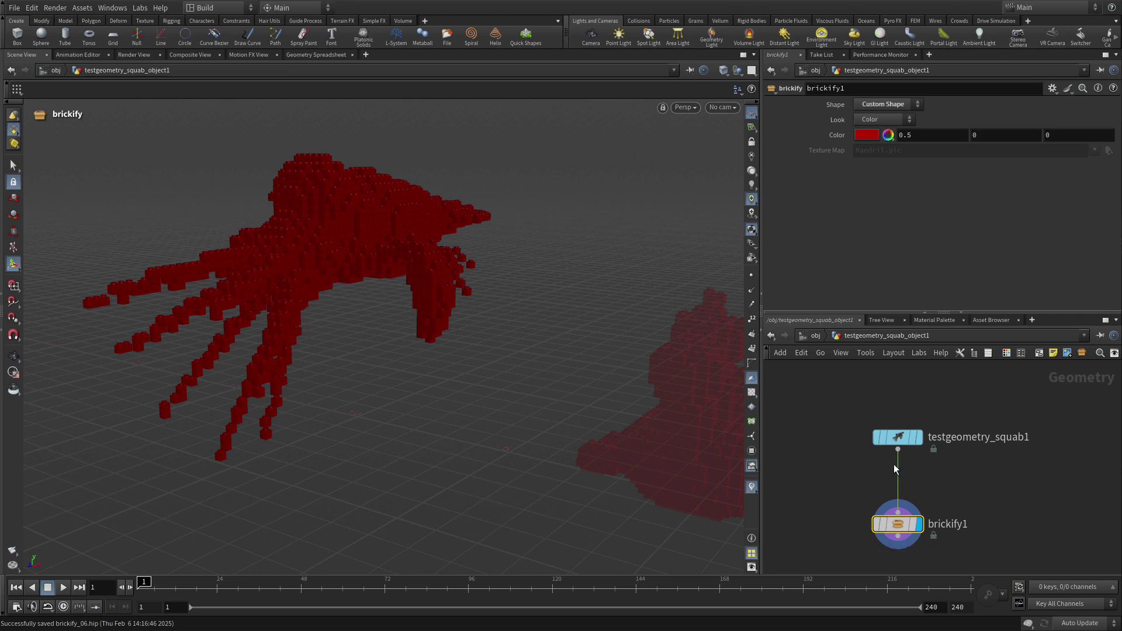
- Save squab_diffuse.jpg from the Squab asset's Extra Files into $HIP/tex/
{"action": "left_click", "coordinate": [899, 437]}
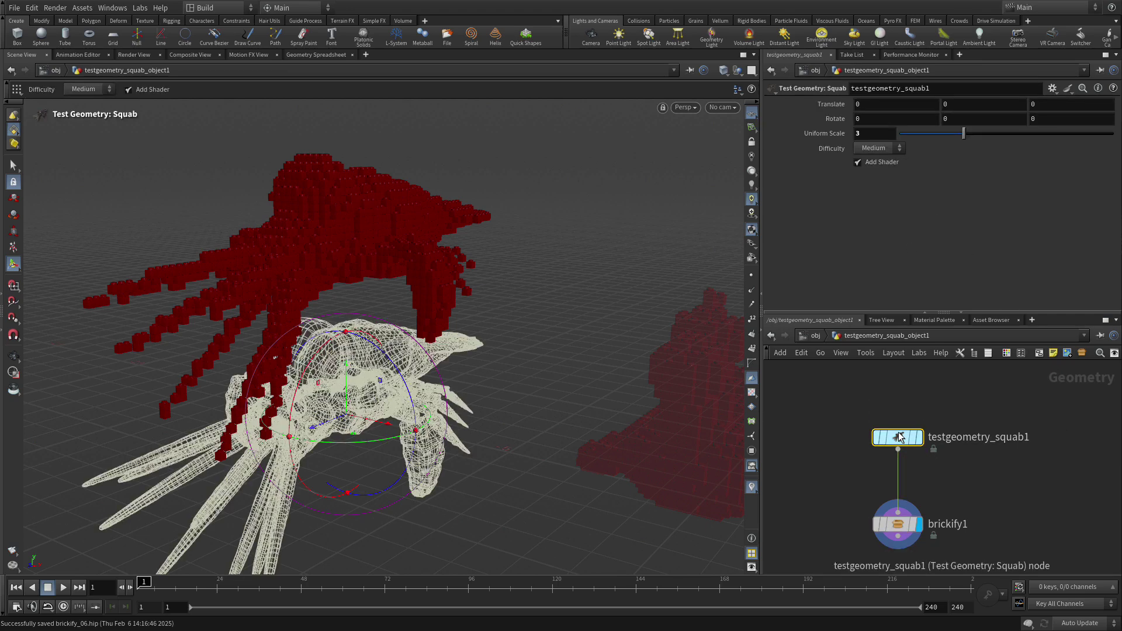
{"action": "right_click", "coordinate": [899, 437]}
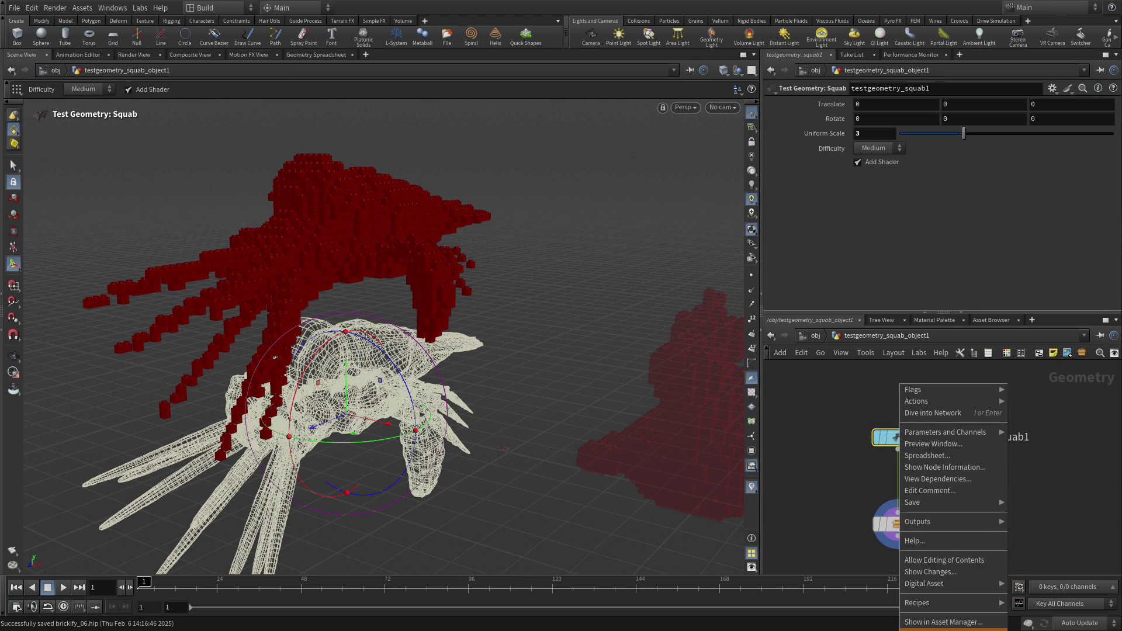
{"action": "left_click", "coordinate": [946, 629]}
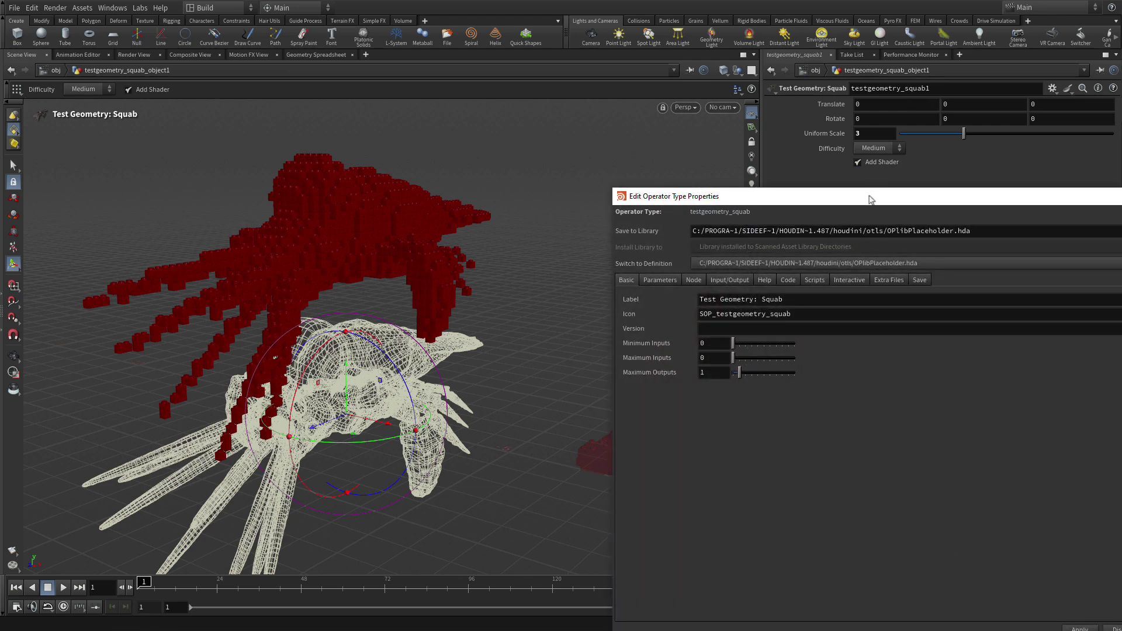
{"action": "left_click_drag", "start_coordinate": [870, 197], "coordinate": [379, 89]}
{"action": "left_click", "coordinate": [388, 169]}
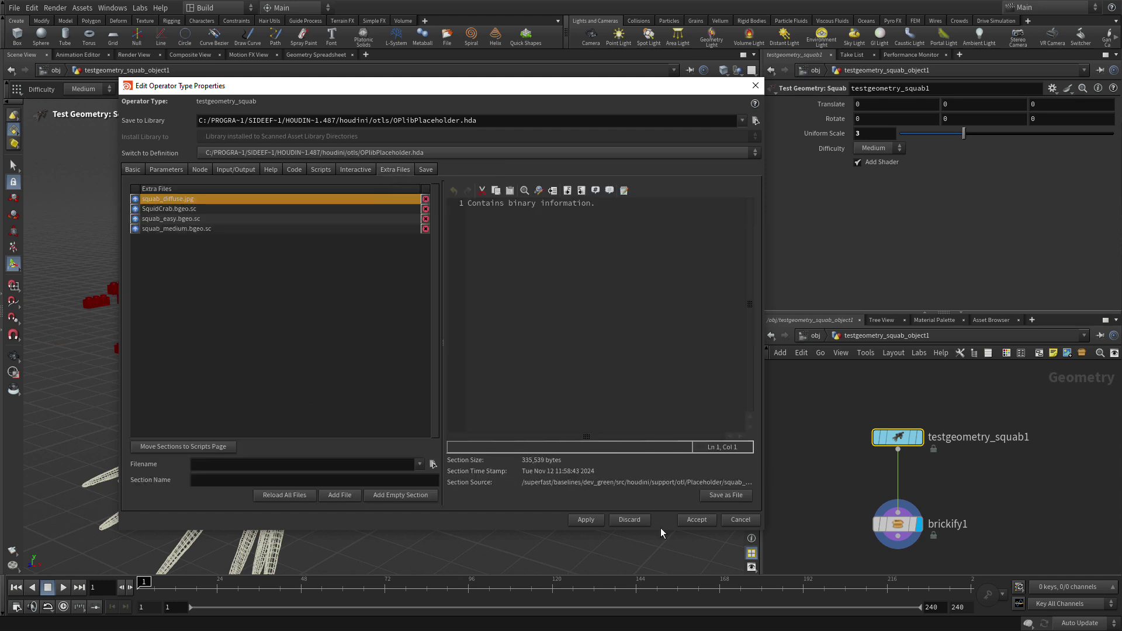
{"action": "left_click", "coordinate": [714, 494]}
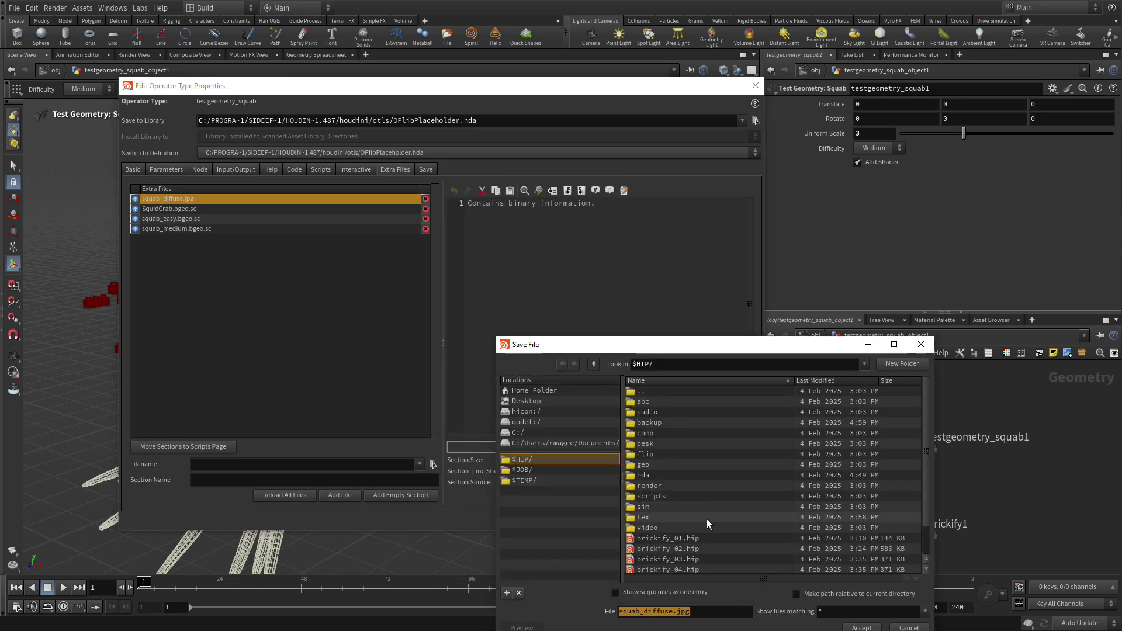
{"action": "double_click", "coordinate": [667, 515]}
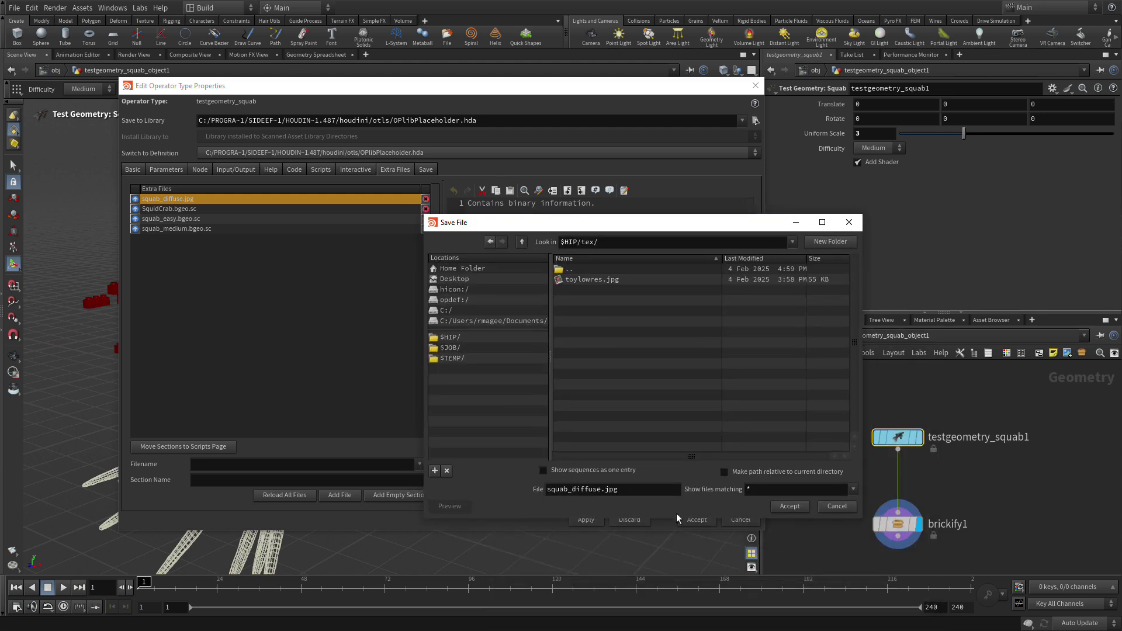
{"action": "left_click", "coordinate": [788, 506]}
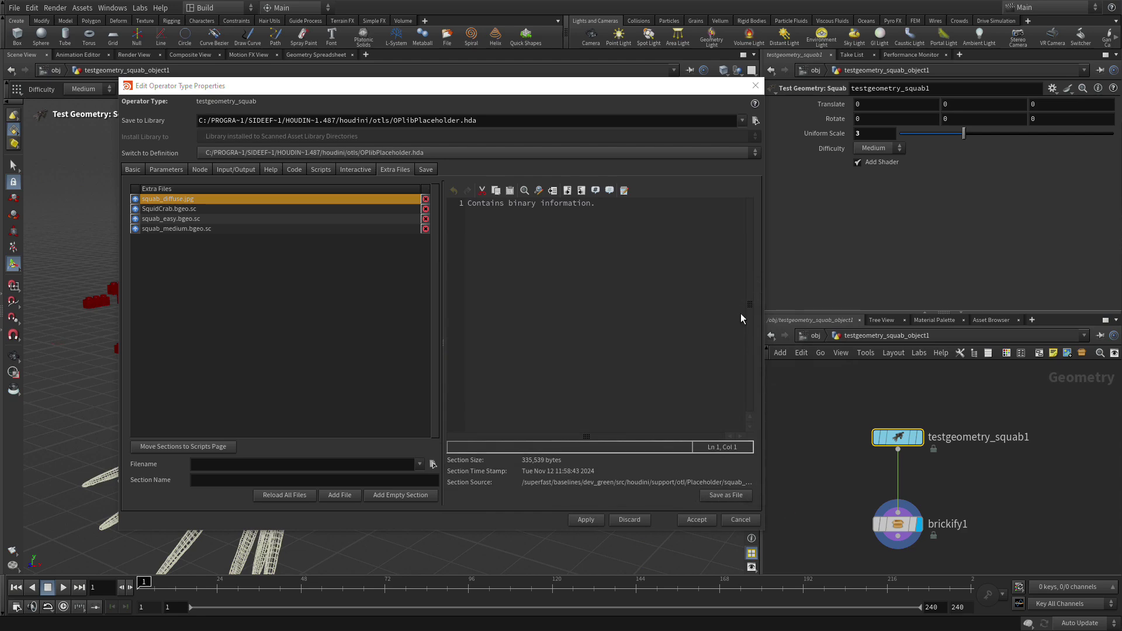
- Set brickify1's Look to Texture Map using $HIP/tex/squab_diffuse.jpg
{"action": "left_click", "coordinate": [755, 86]}
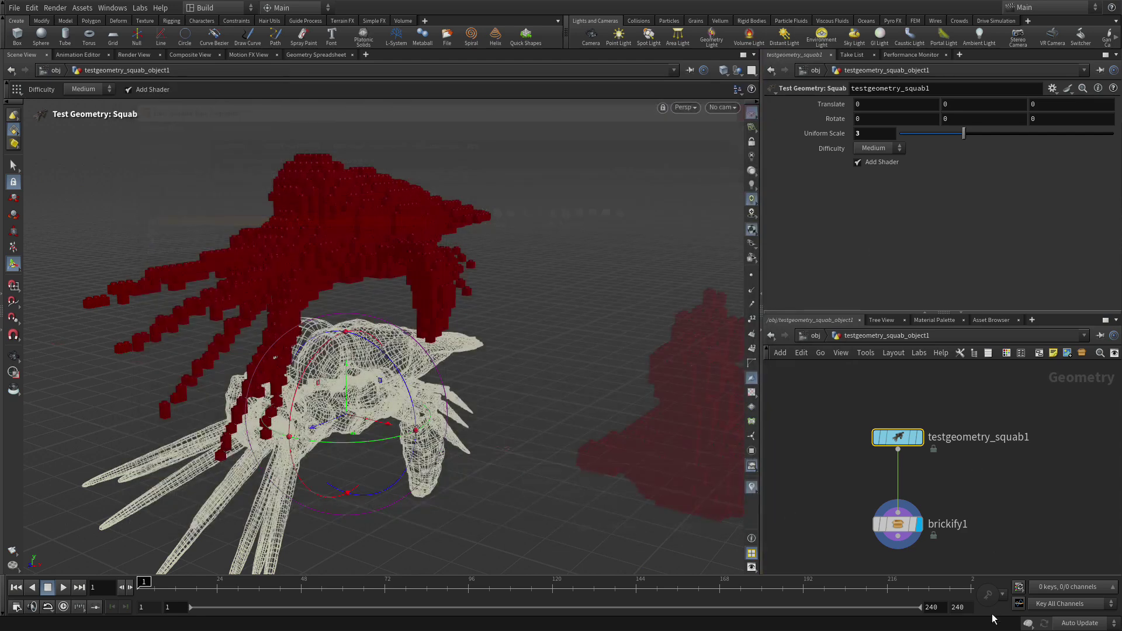
{"action": "left_click", "coordinate": [898, 524]}
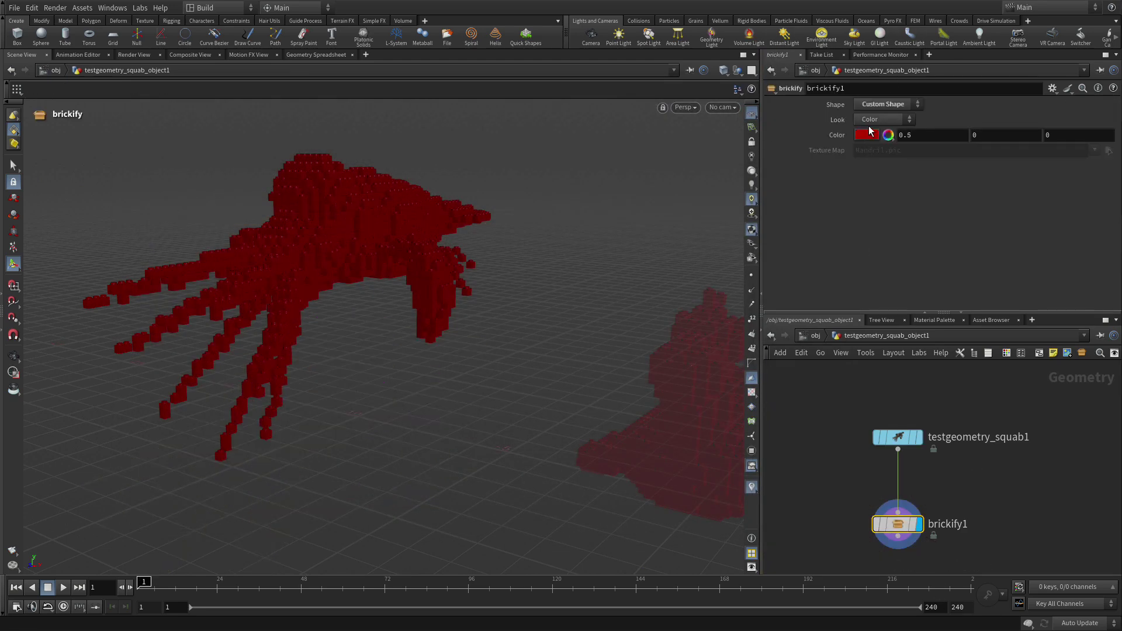
{"action": "left_click", "coordinate": [871, 119]}
{"action": "left_click", "coordinate": [877, 144]}
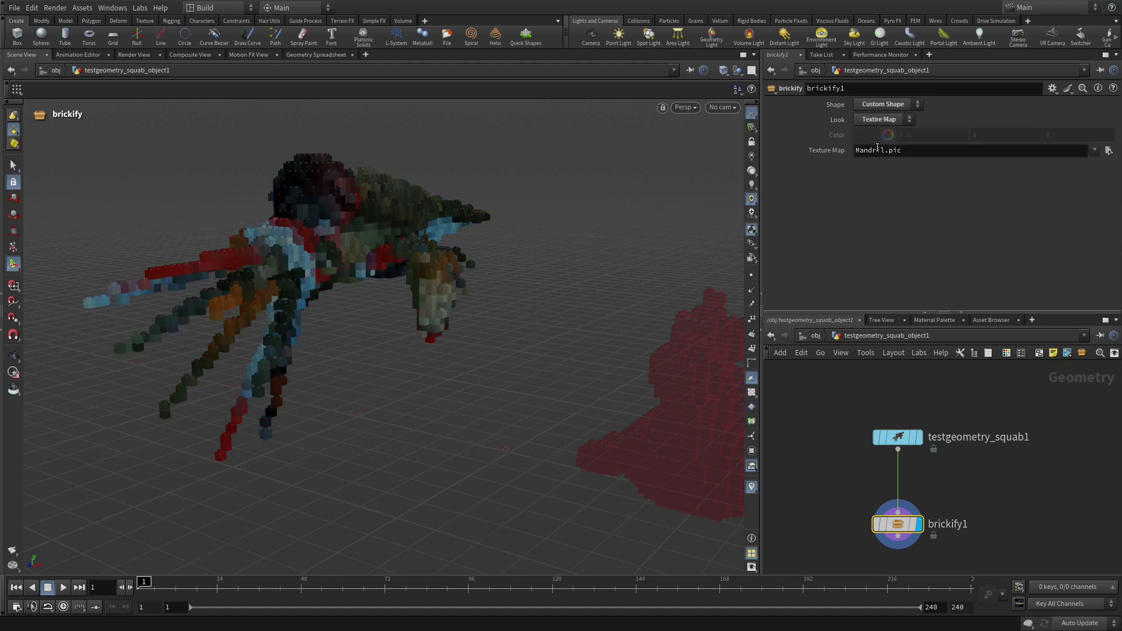
{"action": "left_click", "coordinate": [1108, 150]}
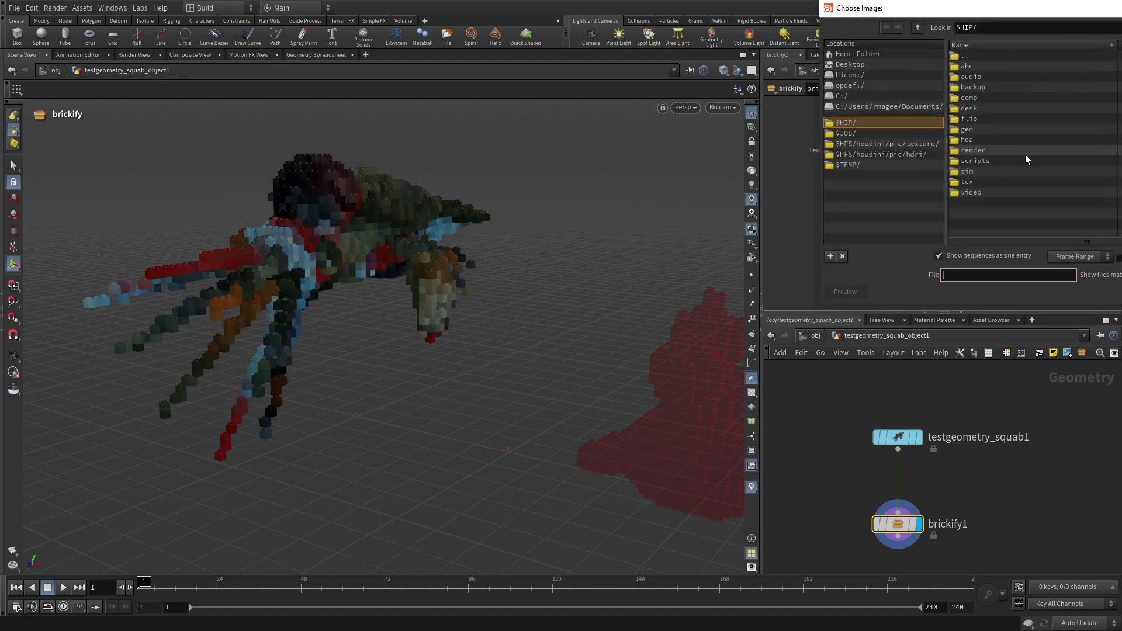
{"action": "left_click_drag", "start_coordinate": [981, 8], "coordinate": [571, 153]}
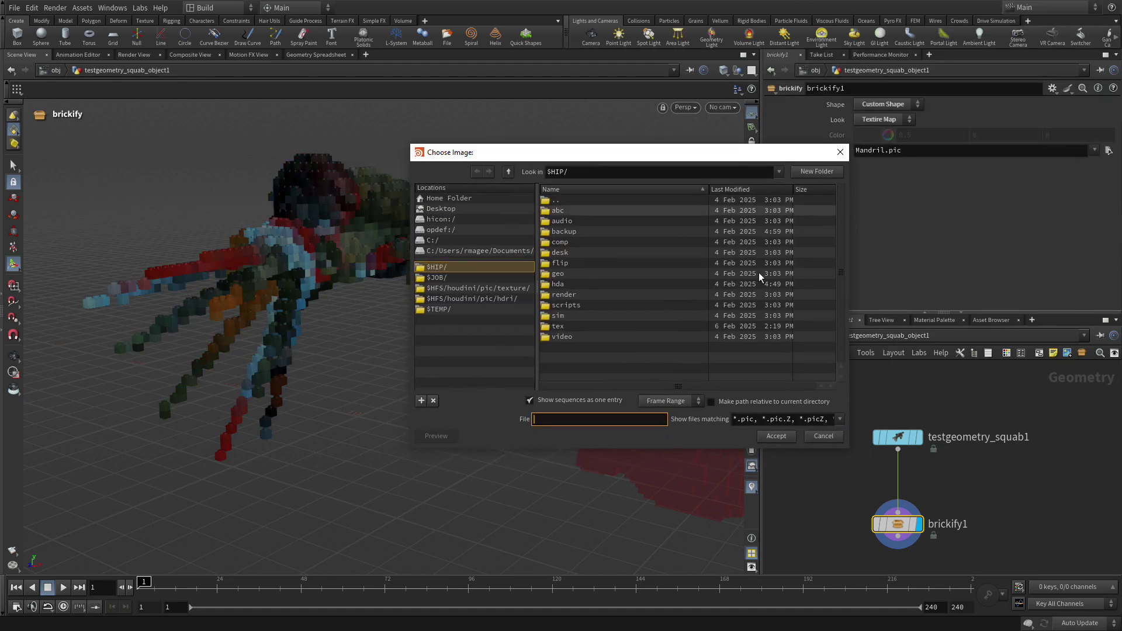
{"action": "double_click", "coordinate": [562, 329]}
{"action": "left_click", "coordinate": [575, 212]}
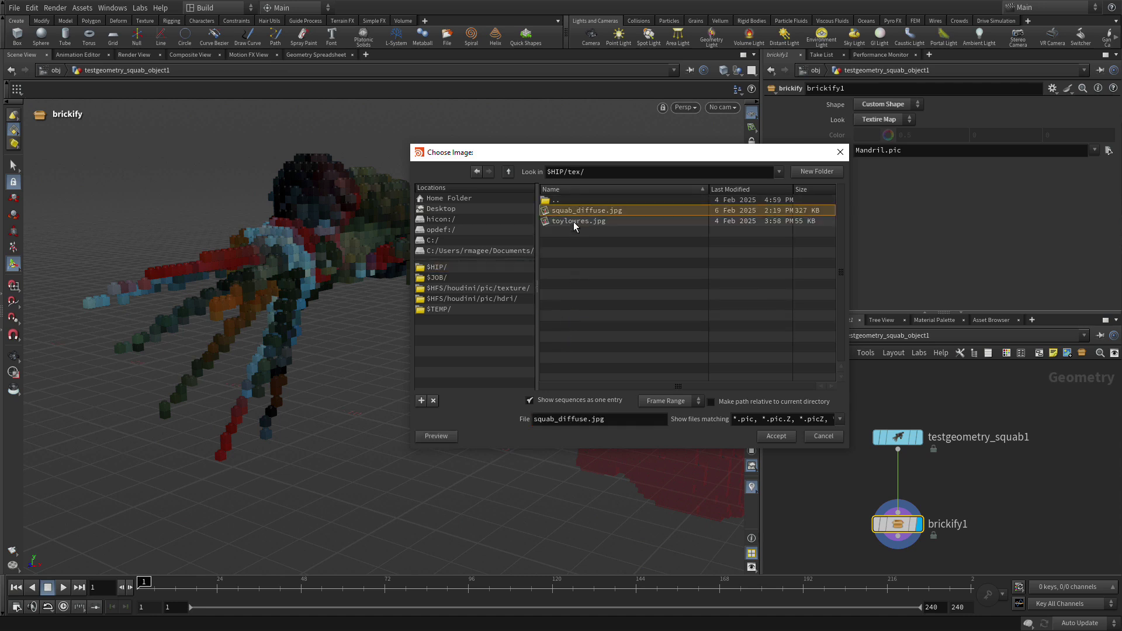
{"action": "left_click", "coordinate": [776, 436]}
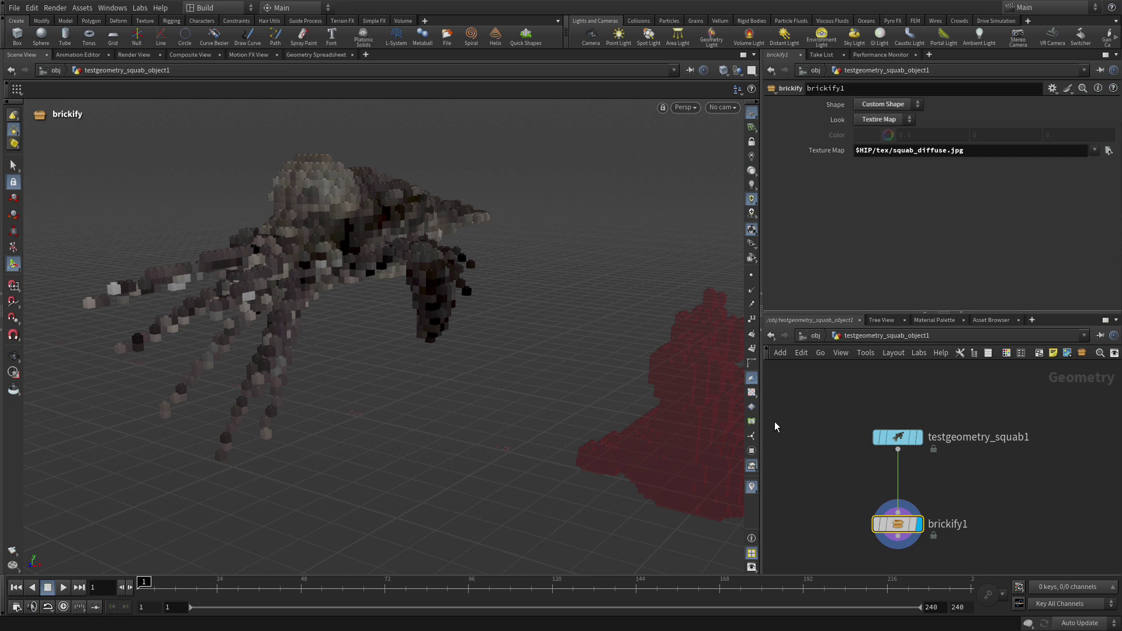
{"action": "left_click", "coordinate": [864, 388]}
- At object level, rename testgeometry_squab_object1 to squab
{"action": "left_click", "coordinate": [812, 336]}
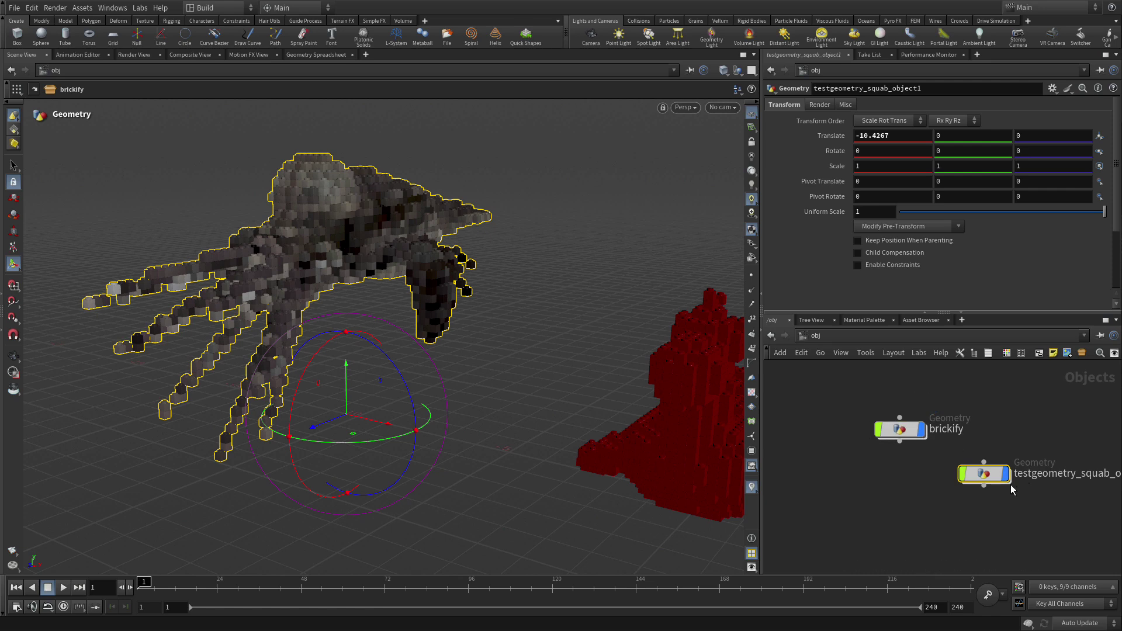
{"action": "double_click", "coordinate": [1030, 475]}
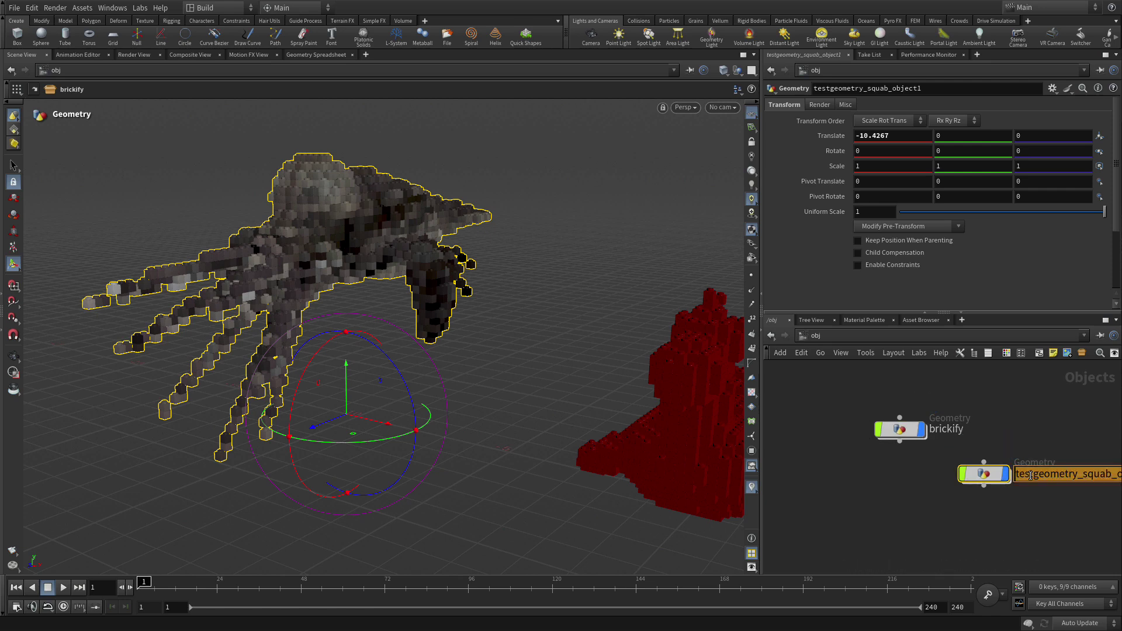
{"action": "type", "text": "squab"}
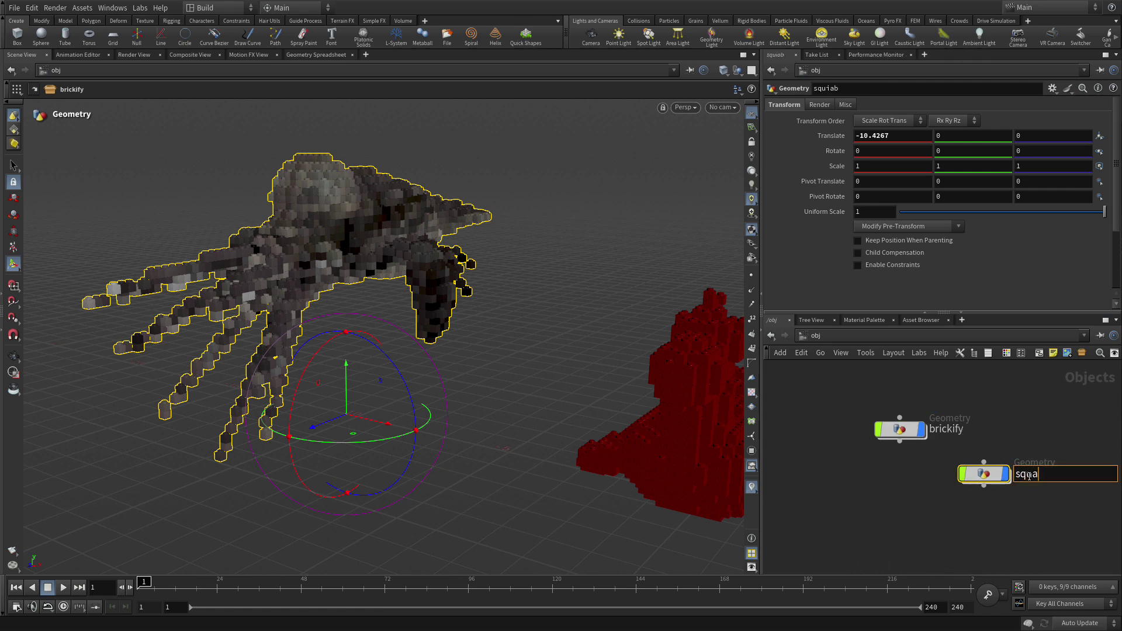
{"action": "key", "text": "Return"}
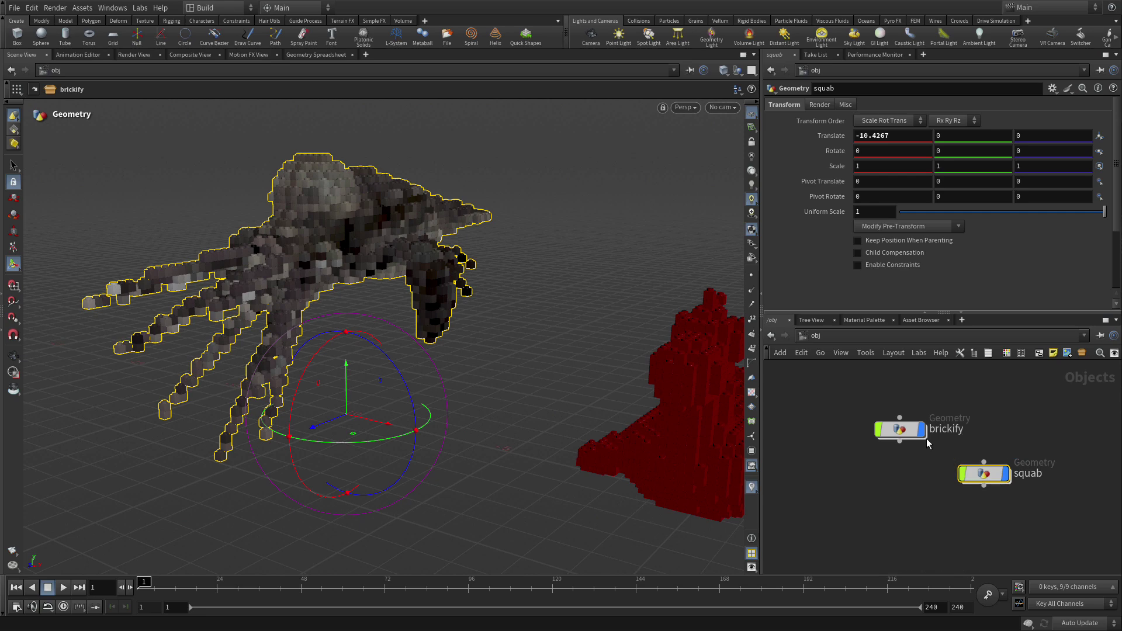
- Set brickify_asset's Look to Texture Map for the rubber toy's bricks
{"action": "double_click", "coordinate": [903, 431]}
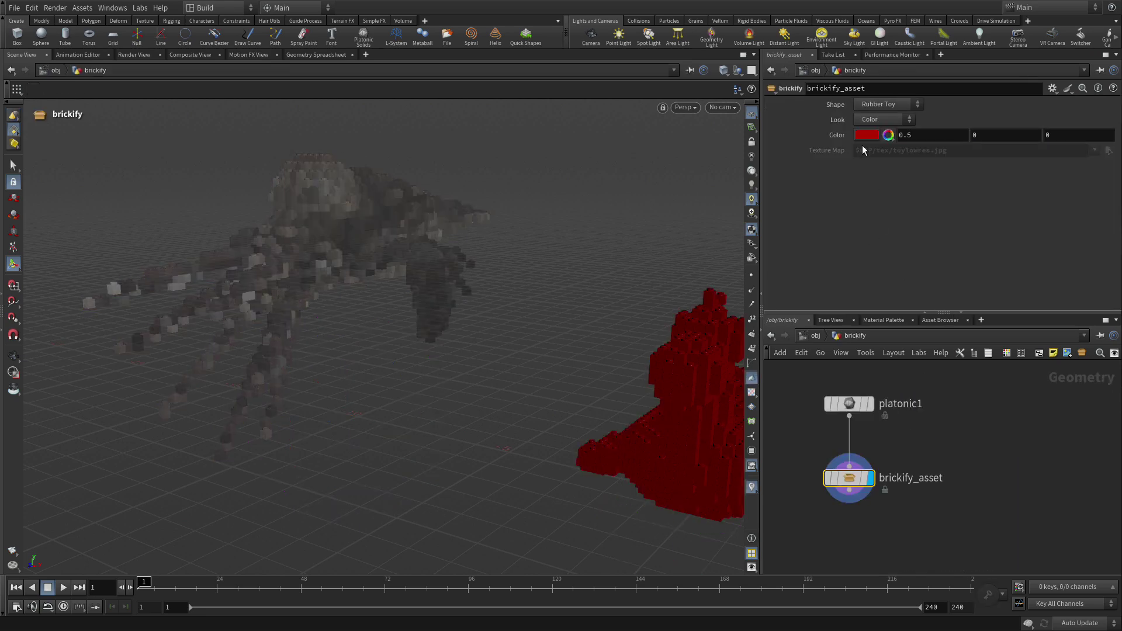
{"action": "left_click", "coordinate": [864, 120]}
{"action": "left_click", "coordinate": [864, 142]}
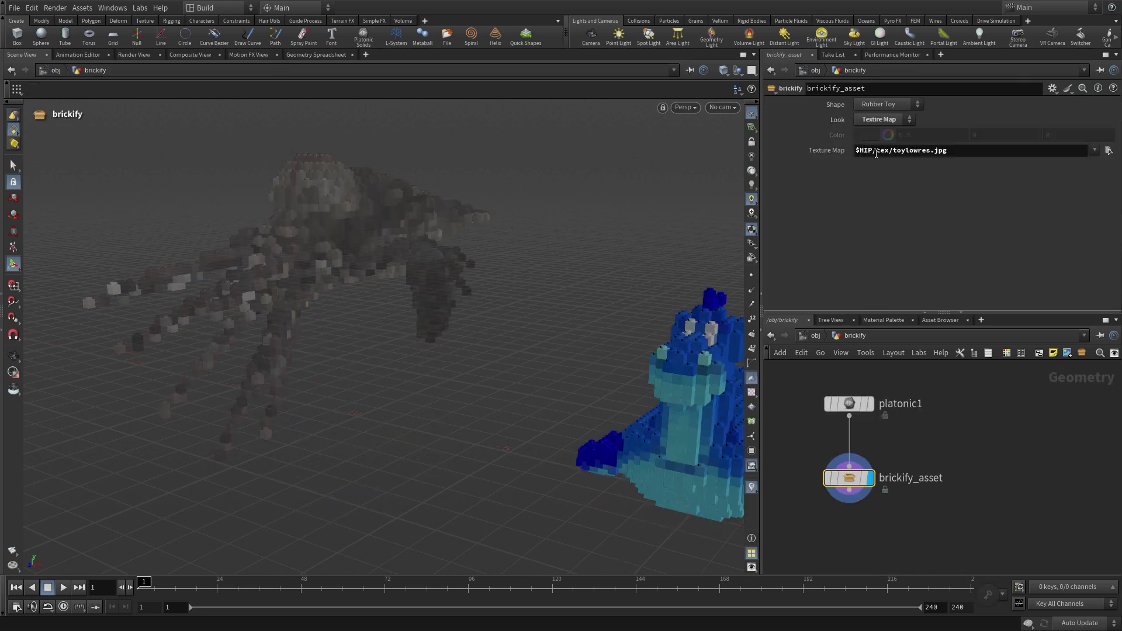
- Orbit the object-level view to frame the textured squab and blue toy bricks together
{"action": "left_click", "coordinate": [808, 335]}
{"action": "key", "text": "Escape"}
{"action": "left_click_drag", "start_coordinate": [335, 314], "coordinate": [284, 378]}
{"action": "key", "text": "Return"}
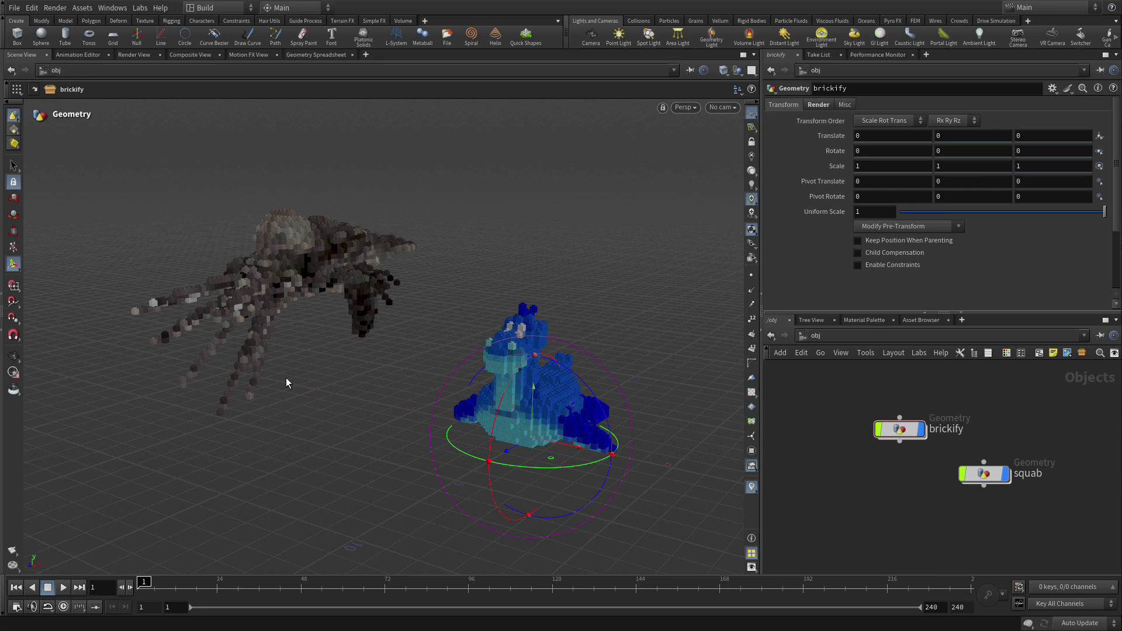
{"action": "key", "text": "s"}
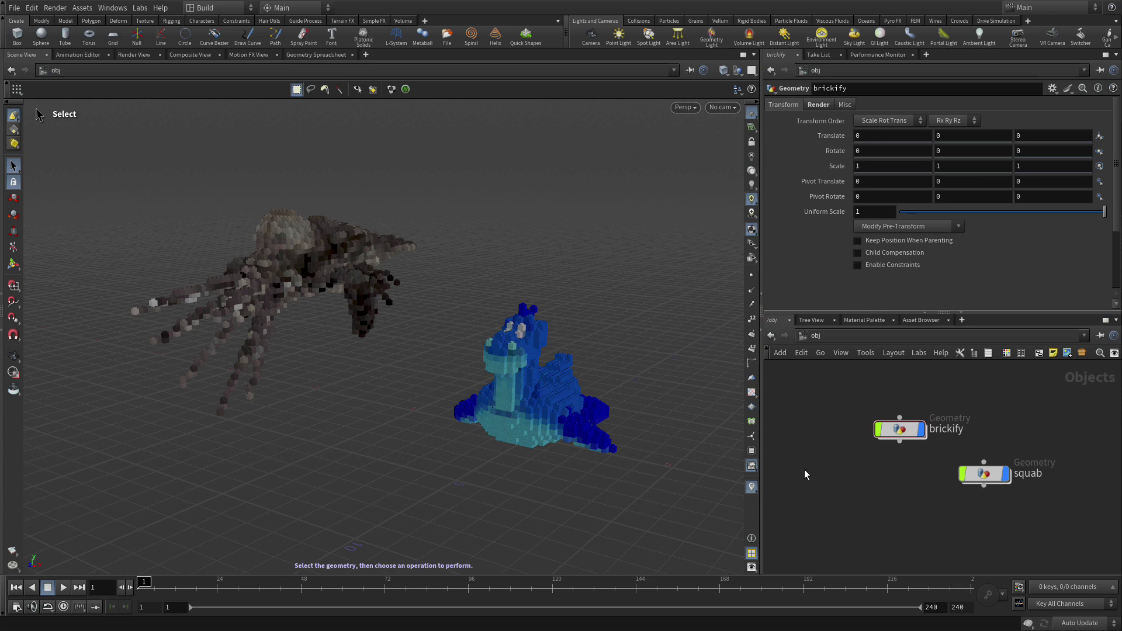
{"action": "double_click", "coordinate": [987, 474]}
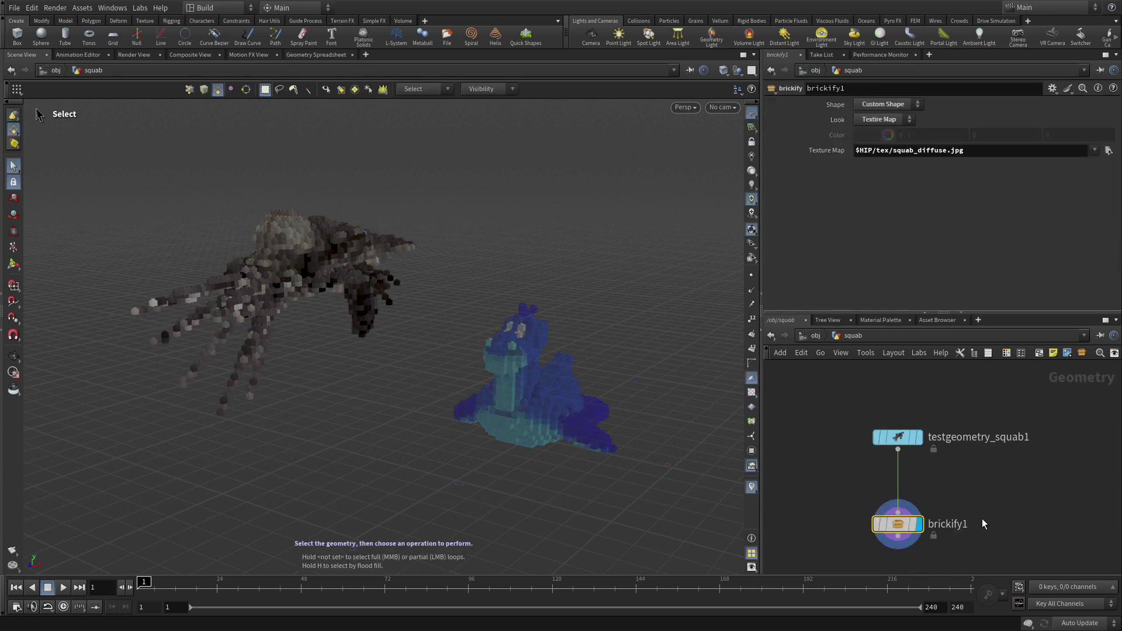
{"action": "left_click", "coordinate": [897, 437]}
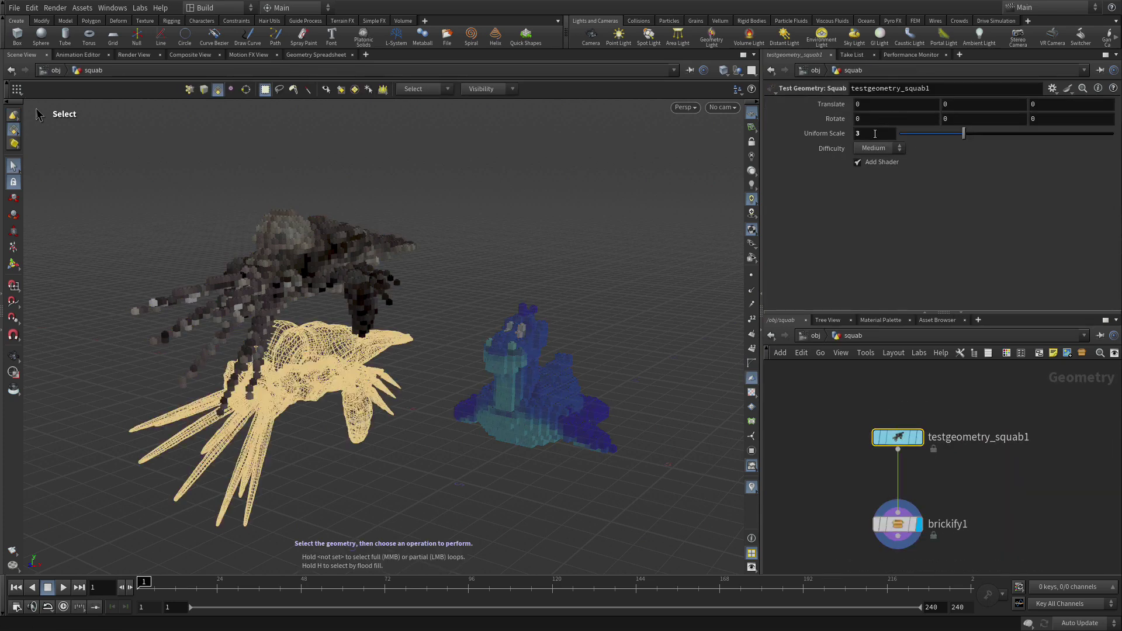
{"action": "left_click", "coordinate": [871, 134]}
{"action": "type", "text": "6"}
{"action": "key", "text": "Return"}
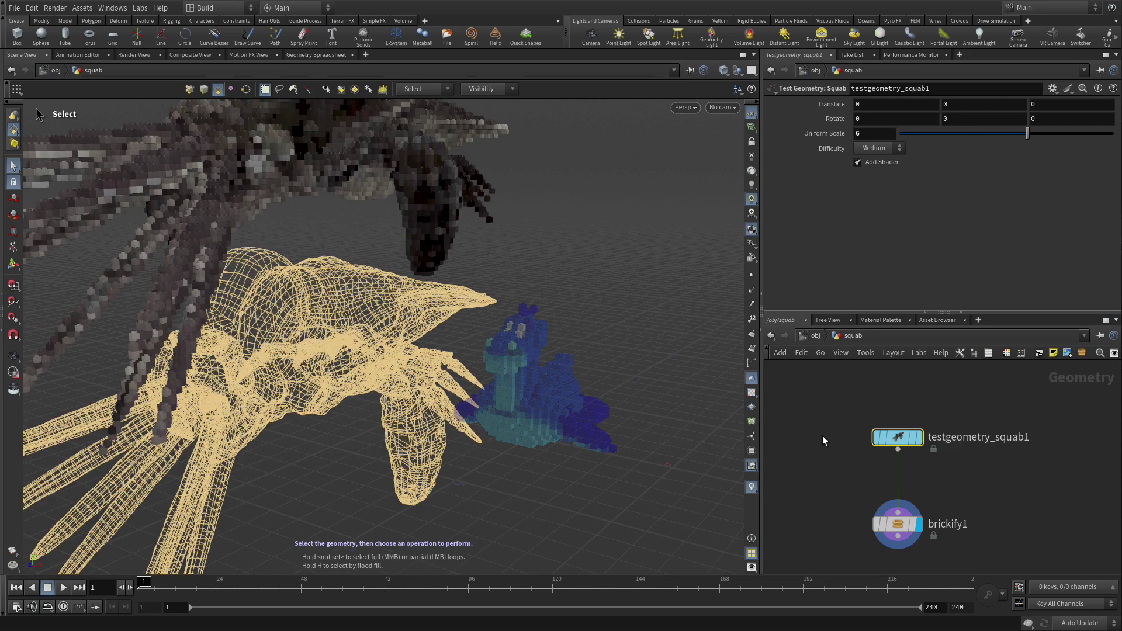
{"action": "key", "text": "Escape"}
{"action": "left_click_drag", "start_coordinate": [36, 109], "coordinate": [248, 333]}
{"action": "key", "text": "s"}
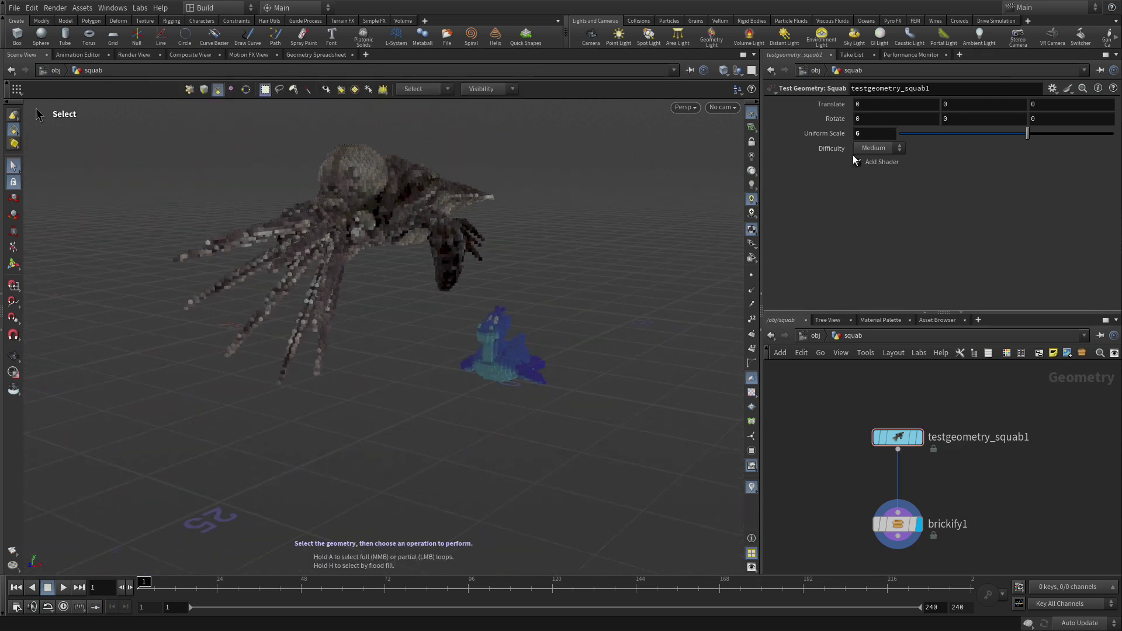
{"action": "middle_click", "coordinate": [843, 133], "text": "ctrl"}
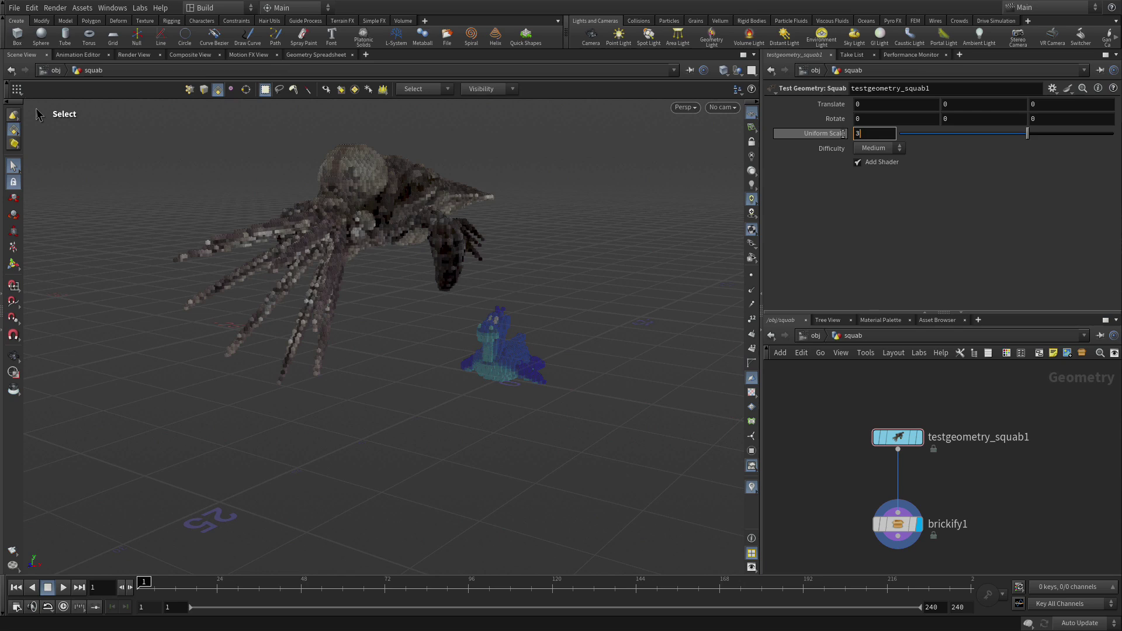
{"action": "left_click", "coordinate": [813, 336]}
{"action": "key", "text": "Escape"}
{"action": "left_click_drag", "start_coordinate": [498, 443], "coordinate": [548, 430]}
{"action": "key", "text": "s"}
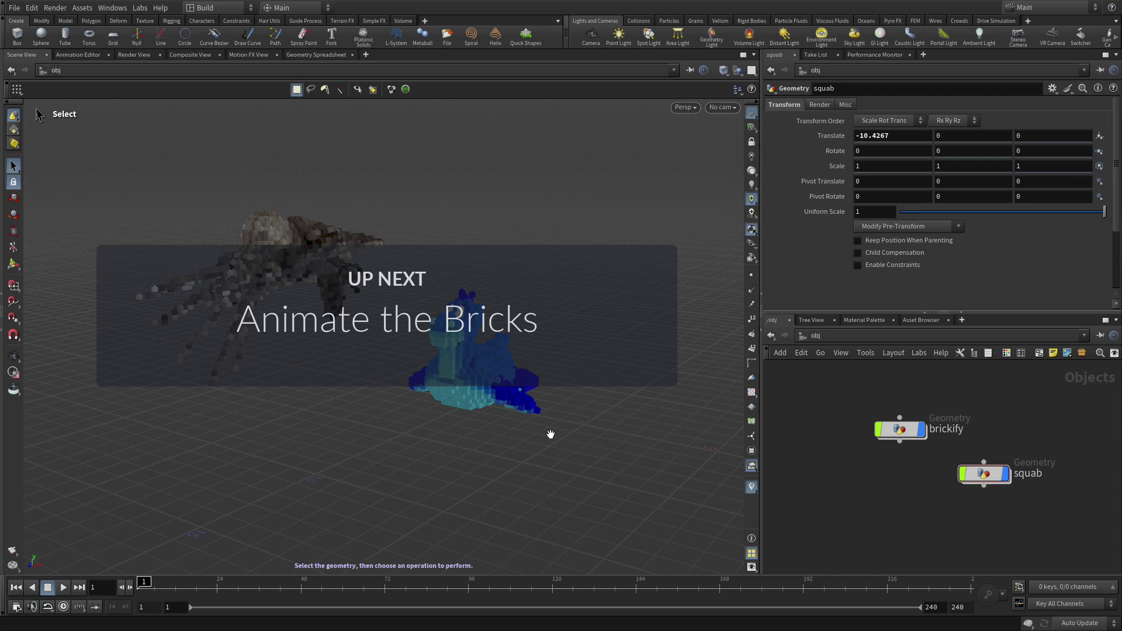